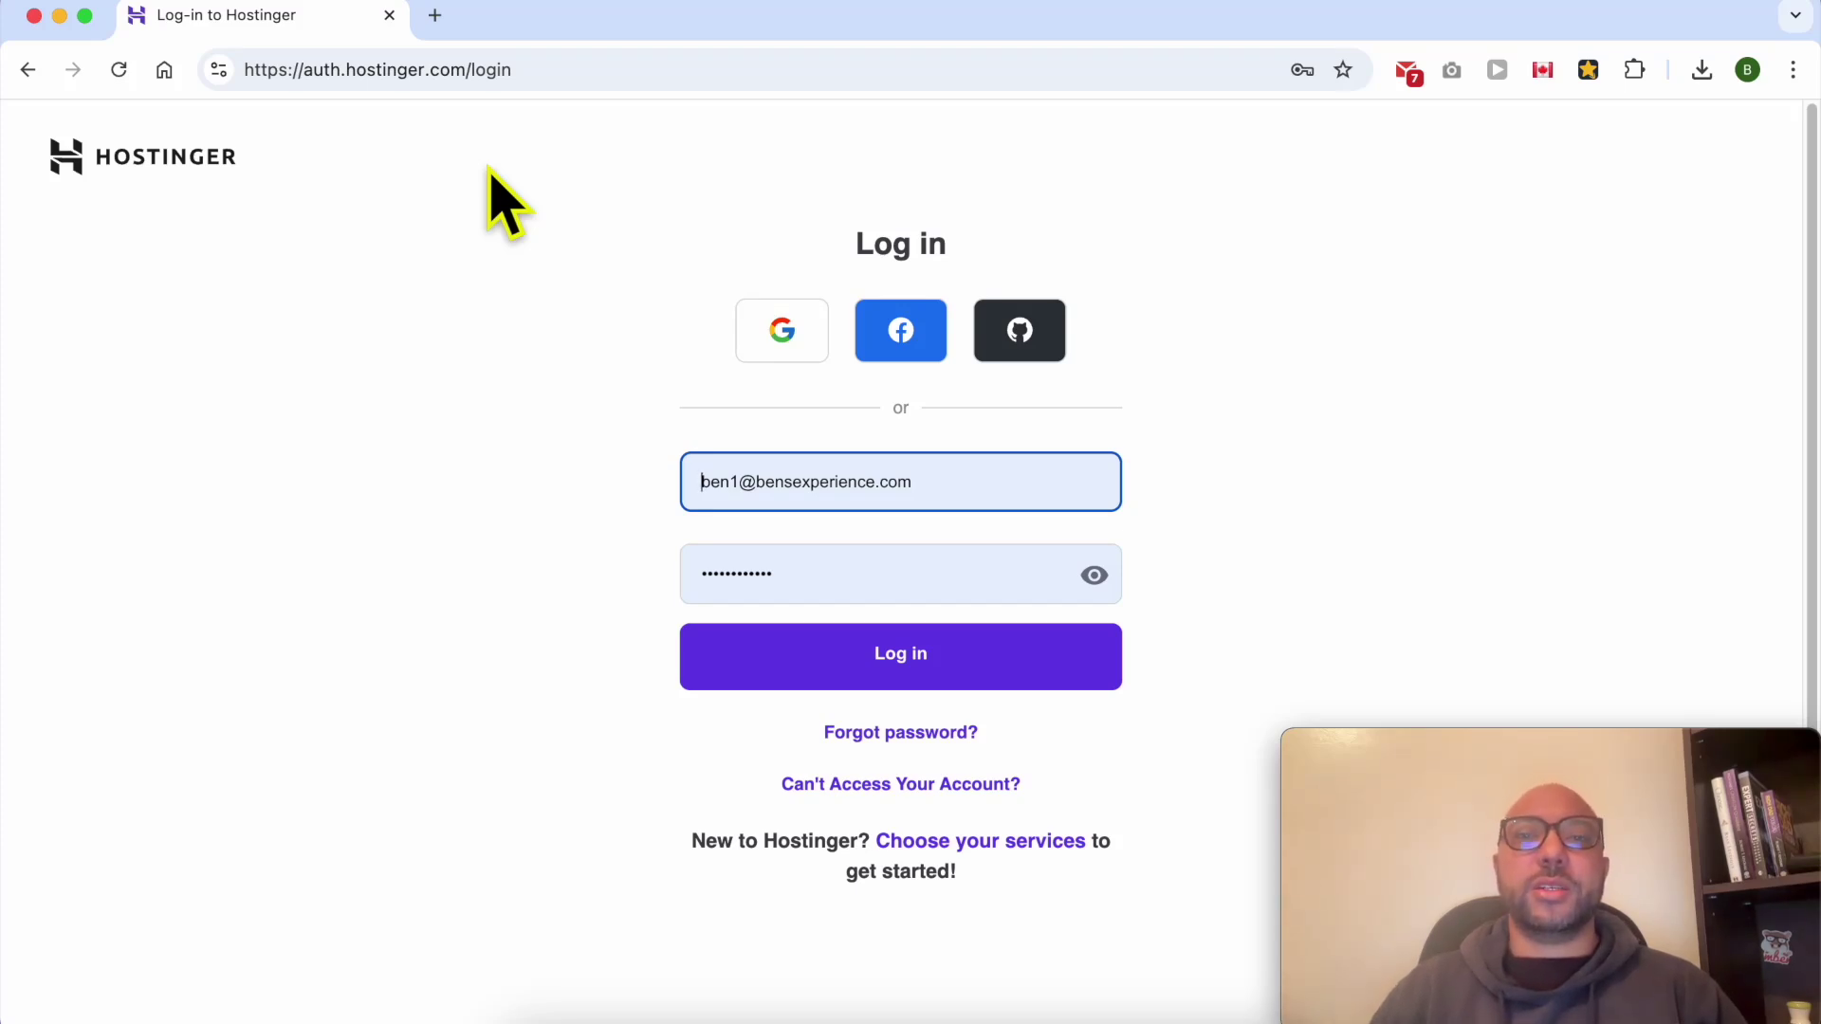
# Step: Log in to hPanel, open the Websites list and start editing benstutorial.com
pyautogui.click(520, 468)
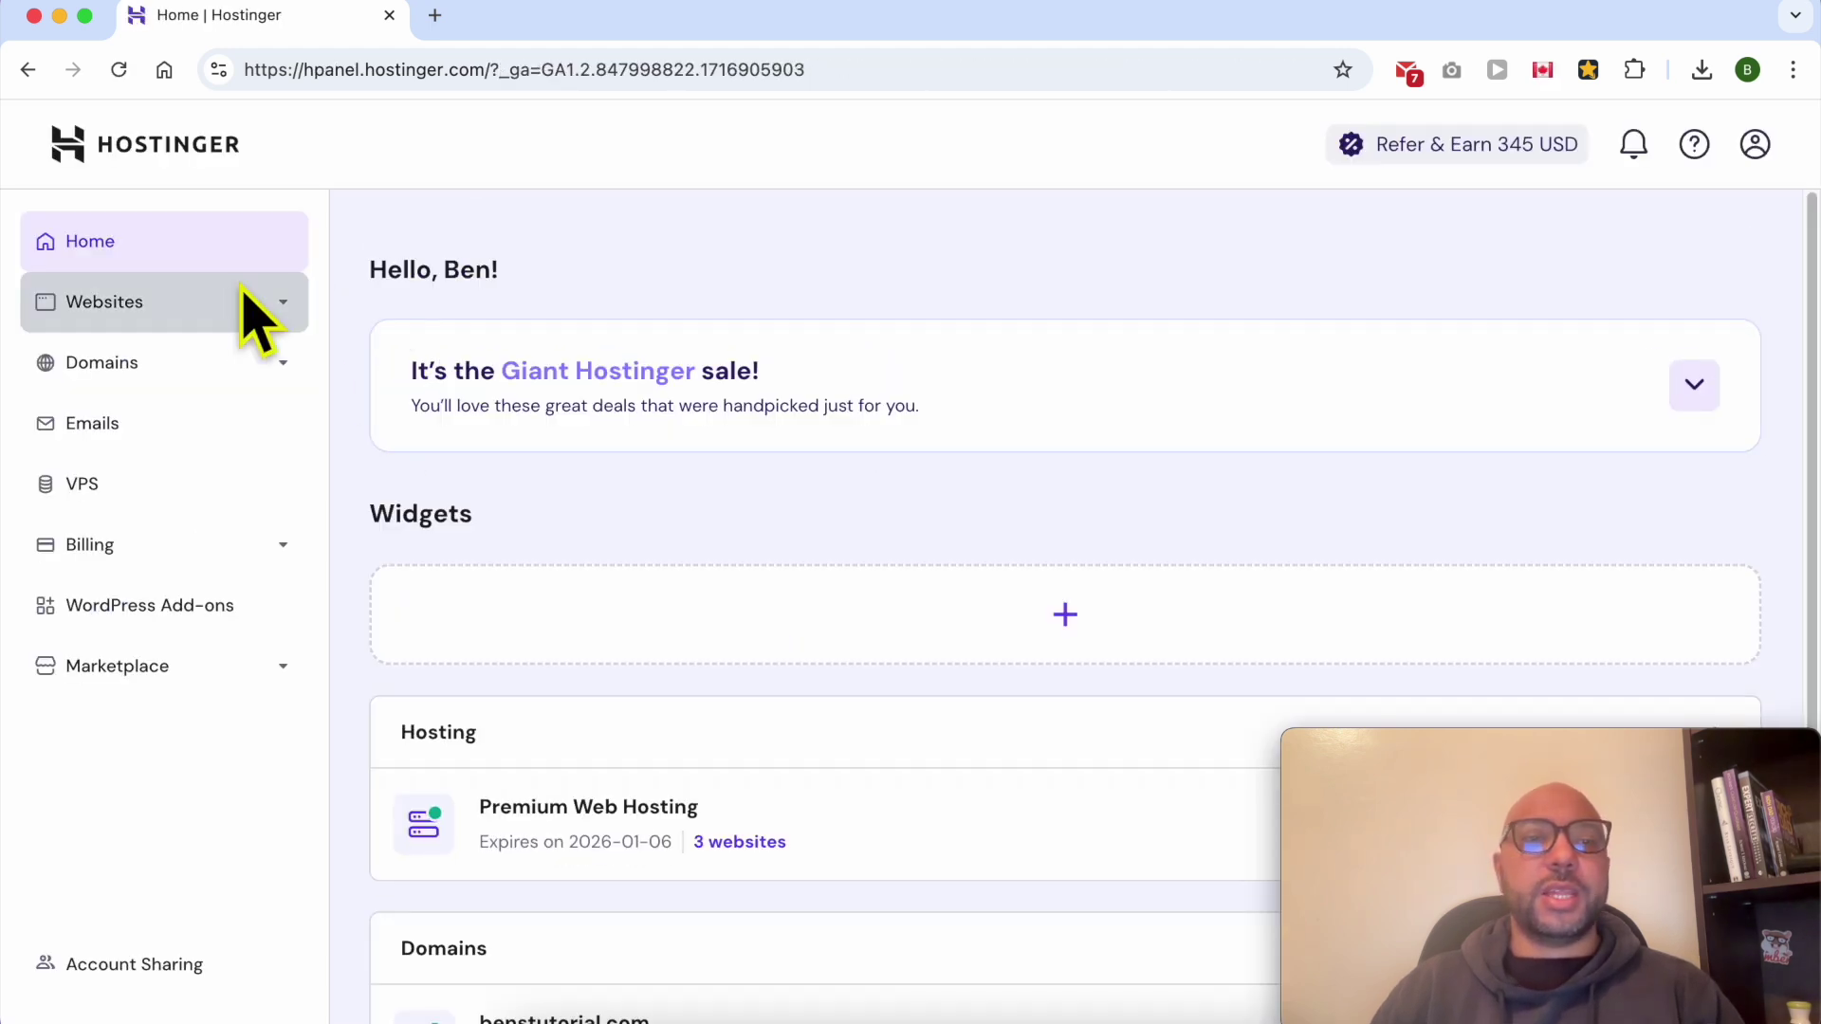
pyautogui.click(225, 318)
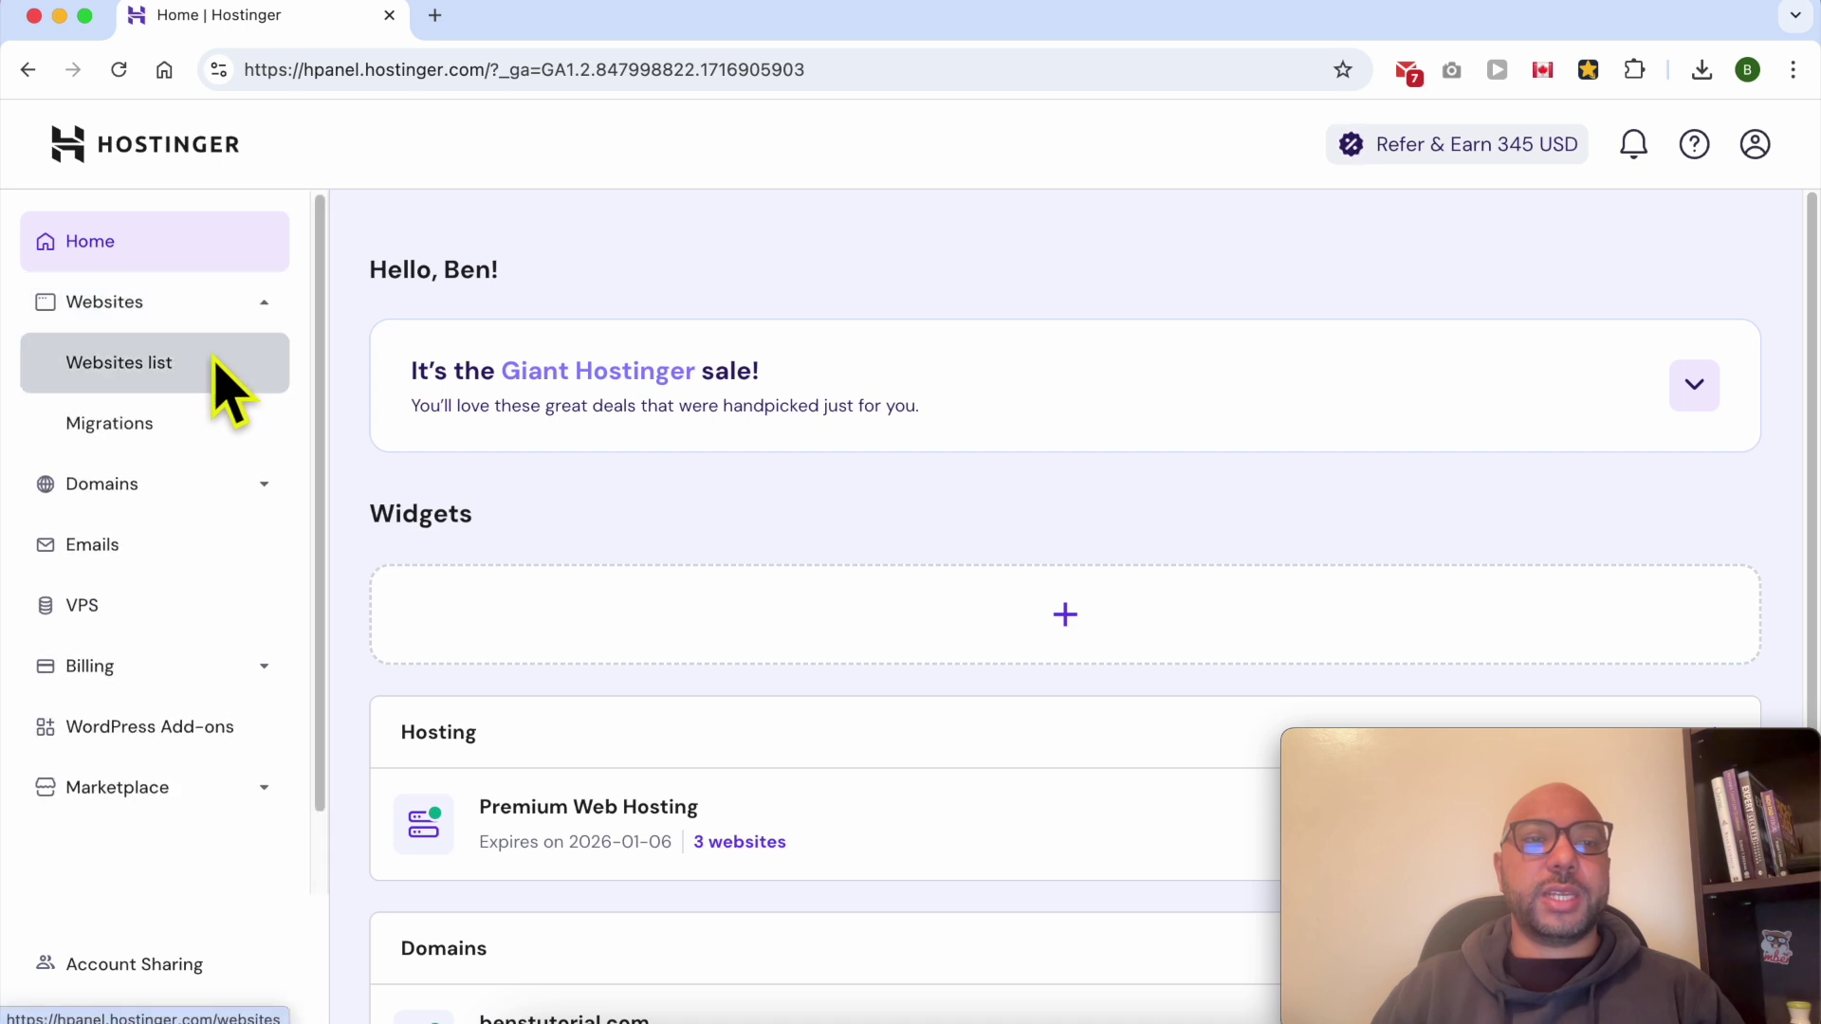
pyautogui.click(226, 384)
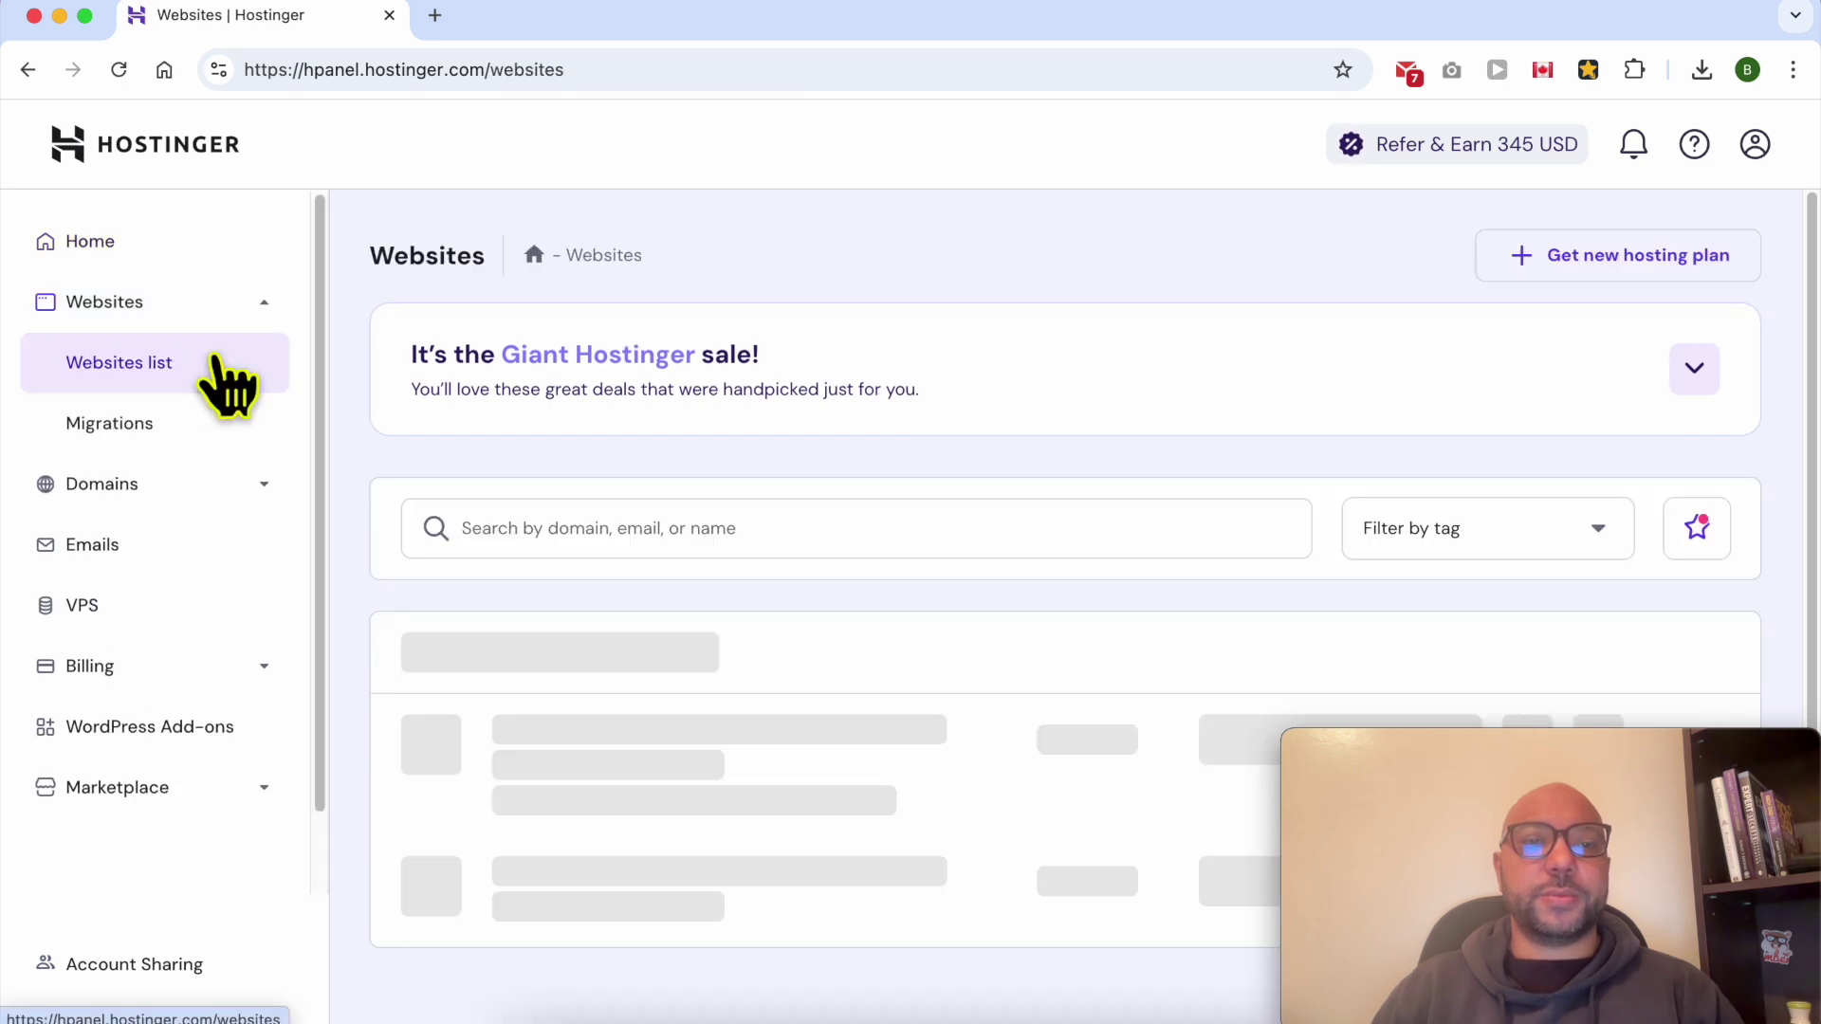
pyautogui.moveTo(1498, 751); pyautogui.dragTo(1489, 76)
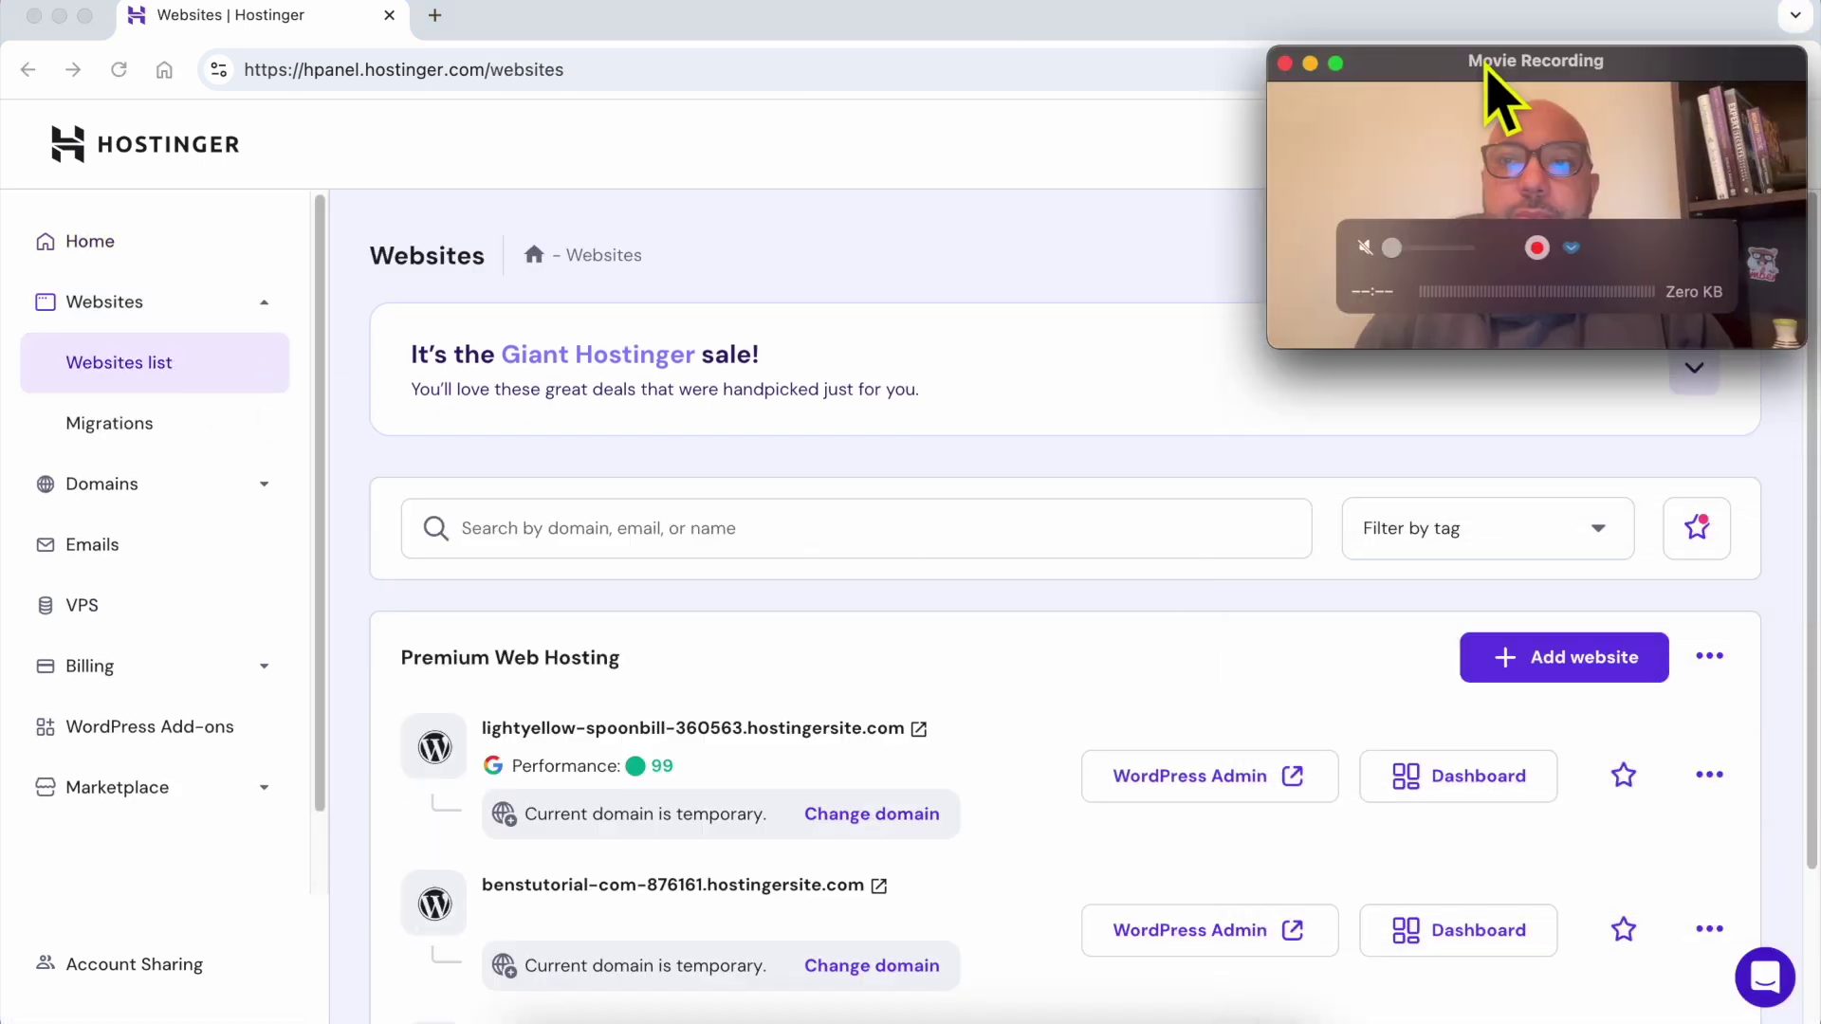
pyautogui.scroll(-3, 958, 617)
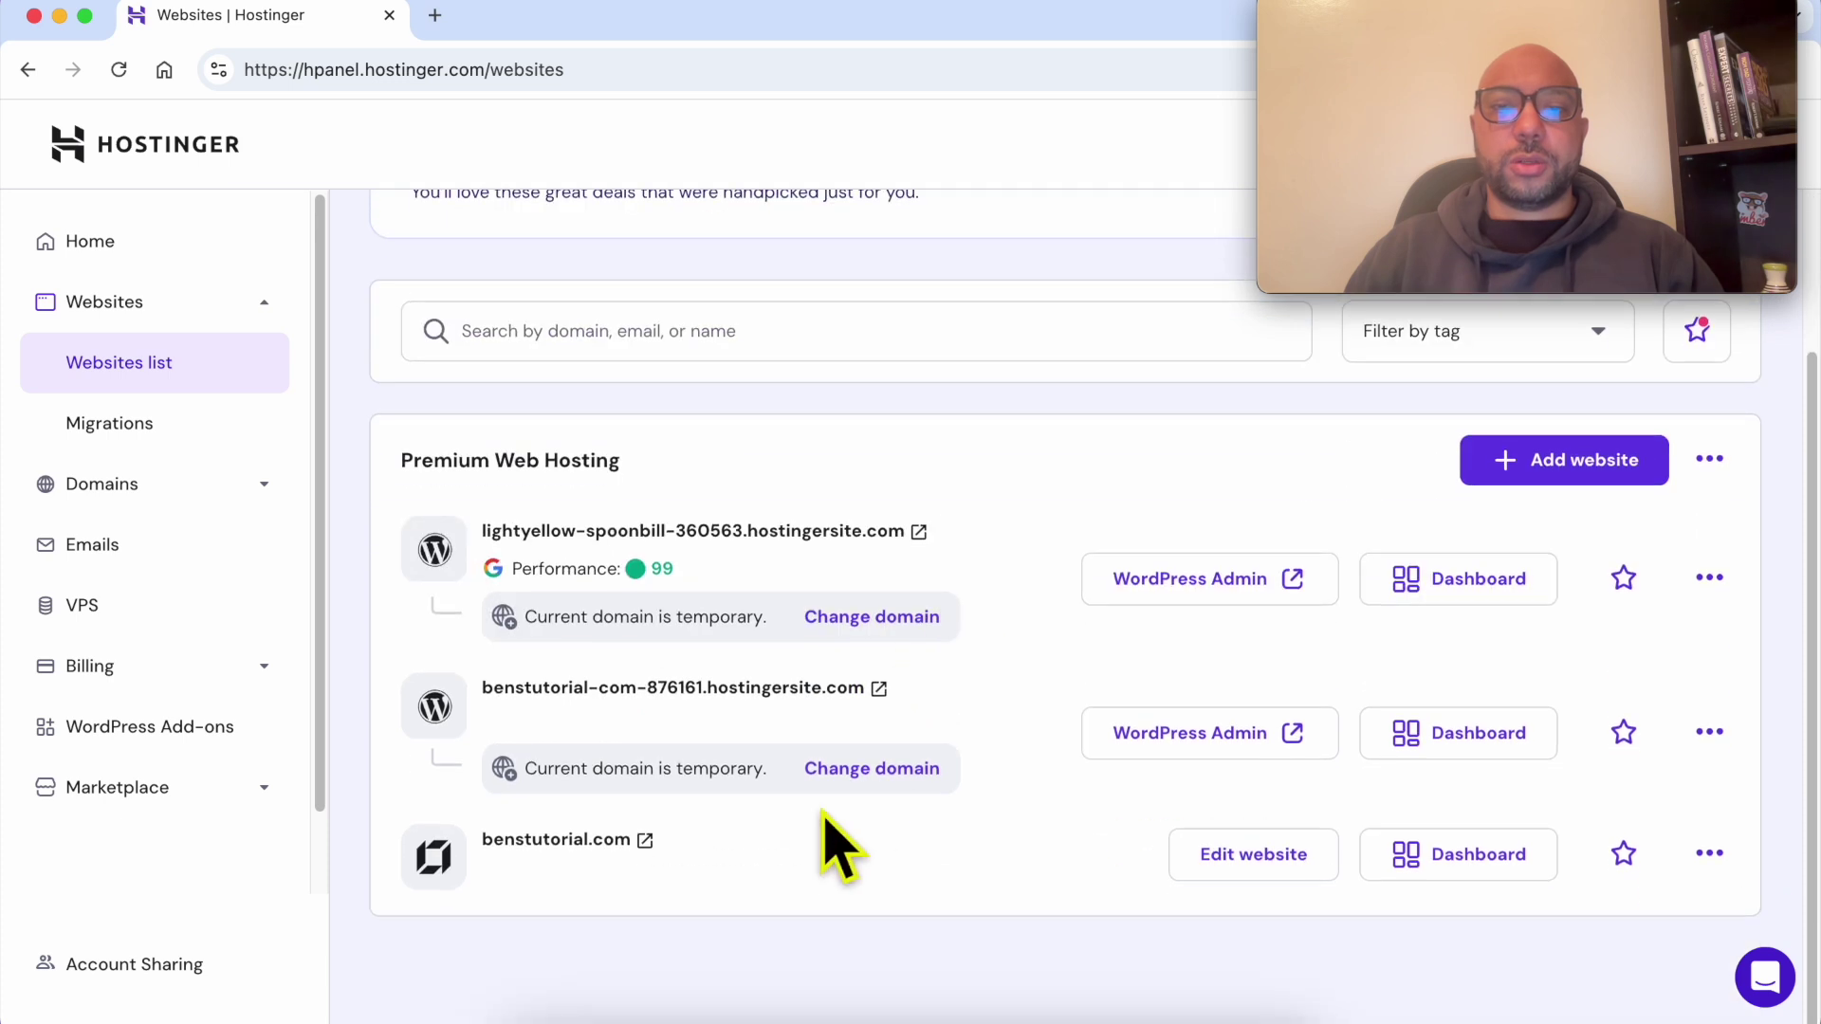
pyautogui.doubleClick(756, 856)
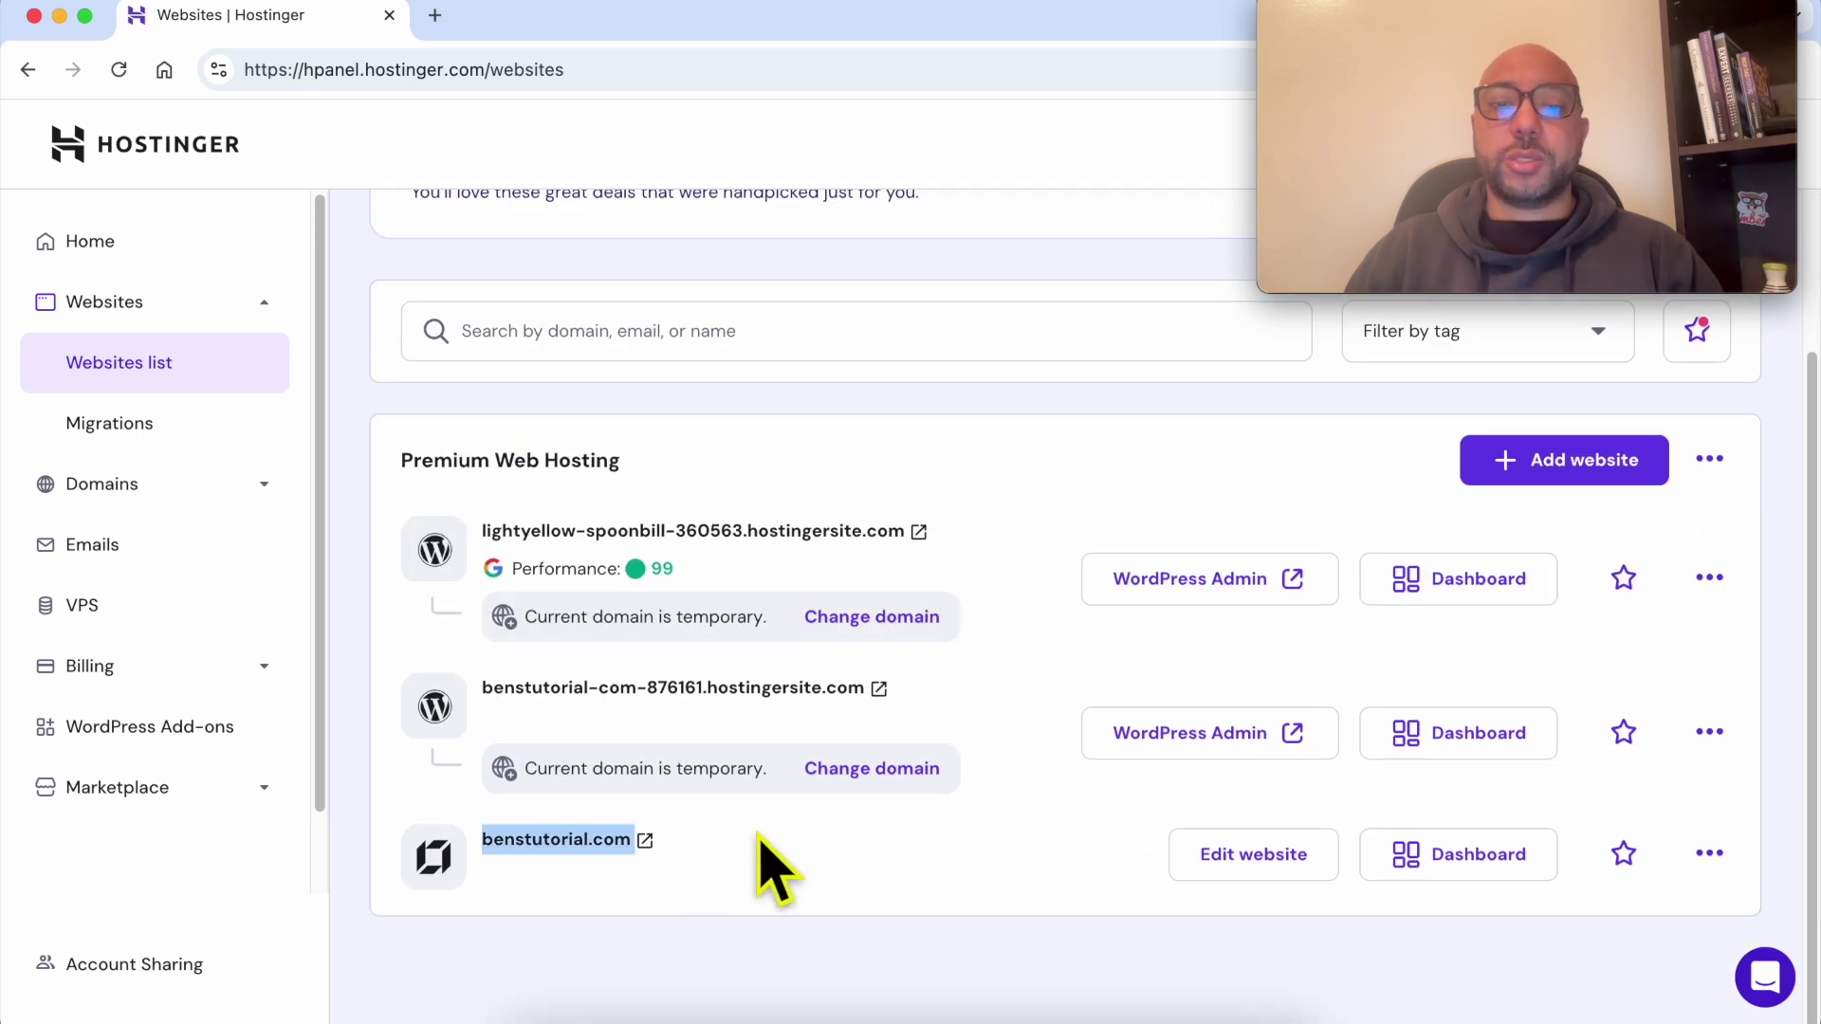
pyautogui.click(1269, 854)
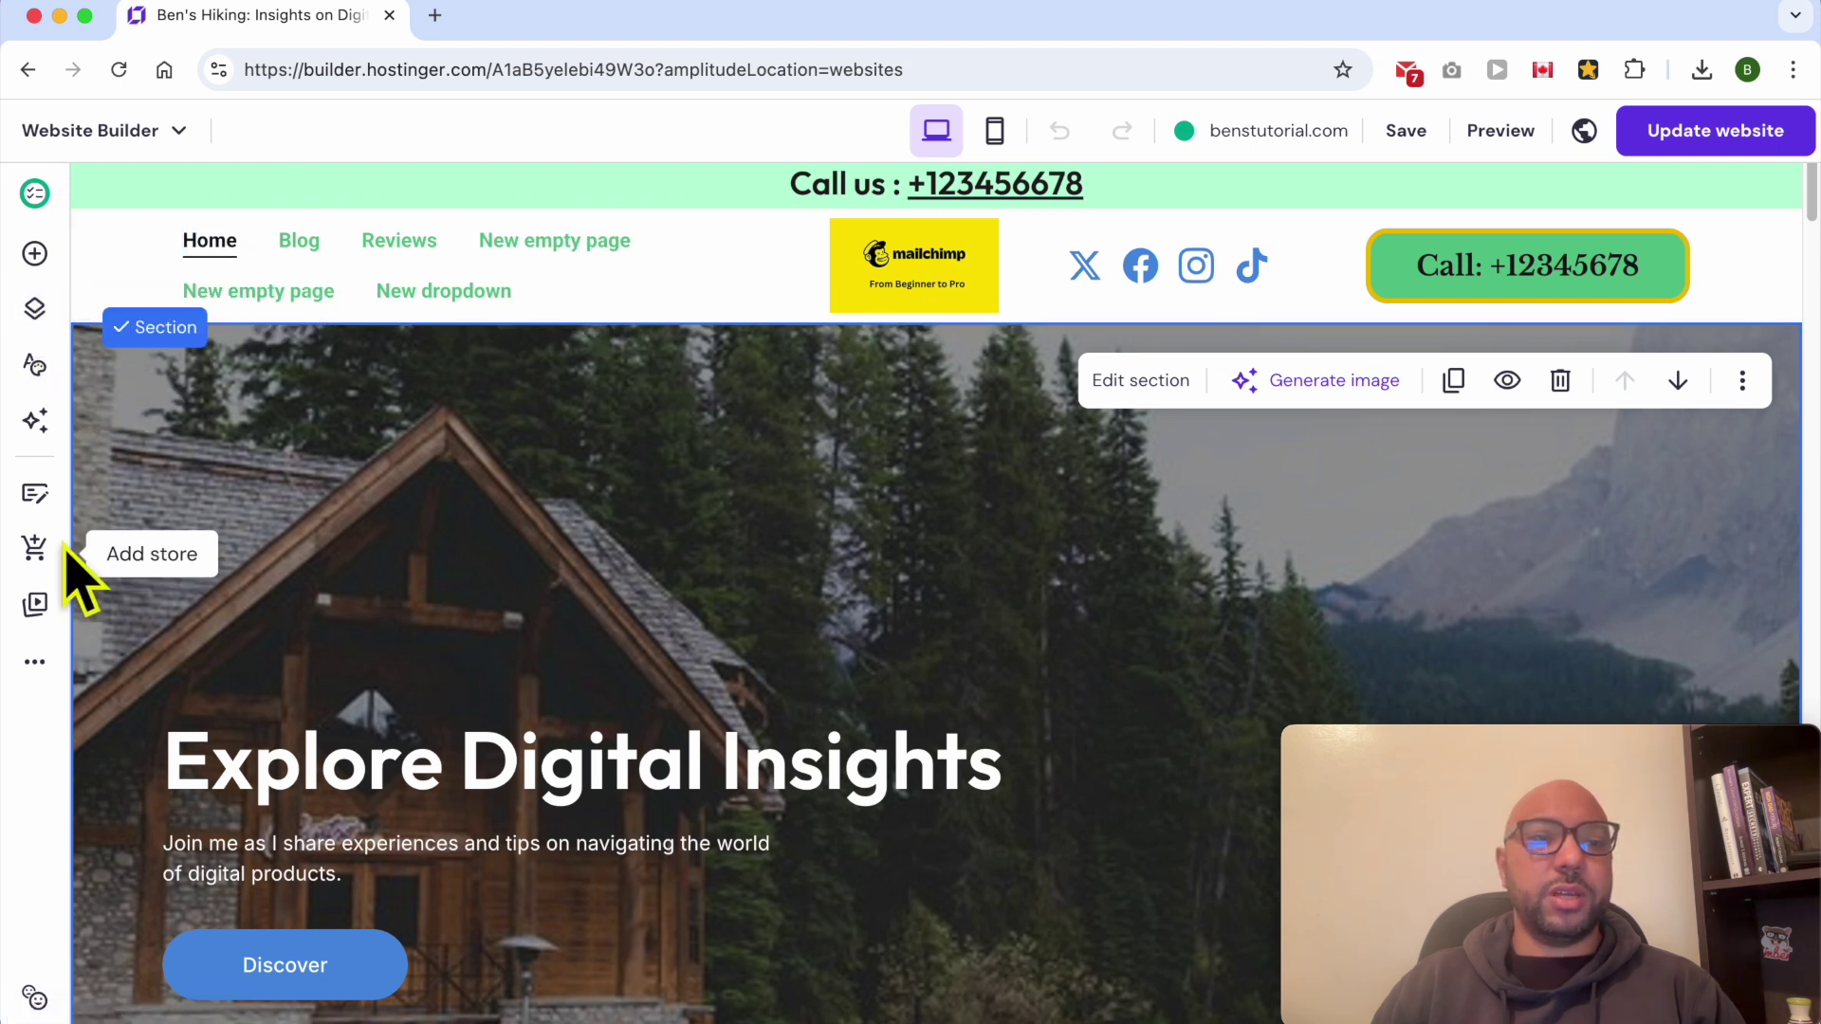
# Step: Delete the empty New dropdown from the site navigation
pyautogui.click(35, 309)
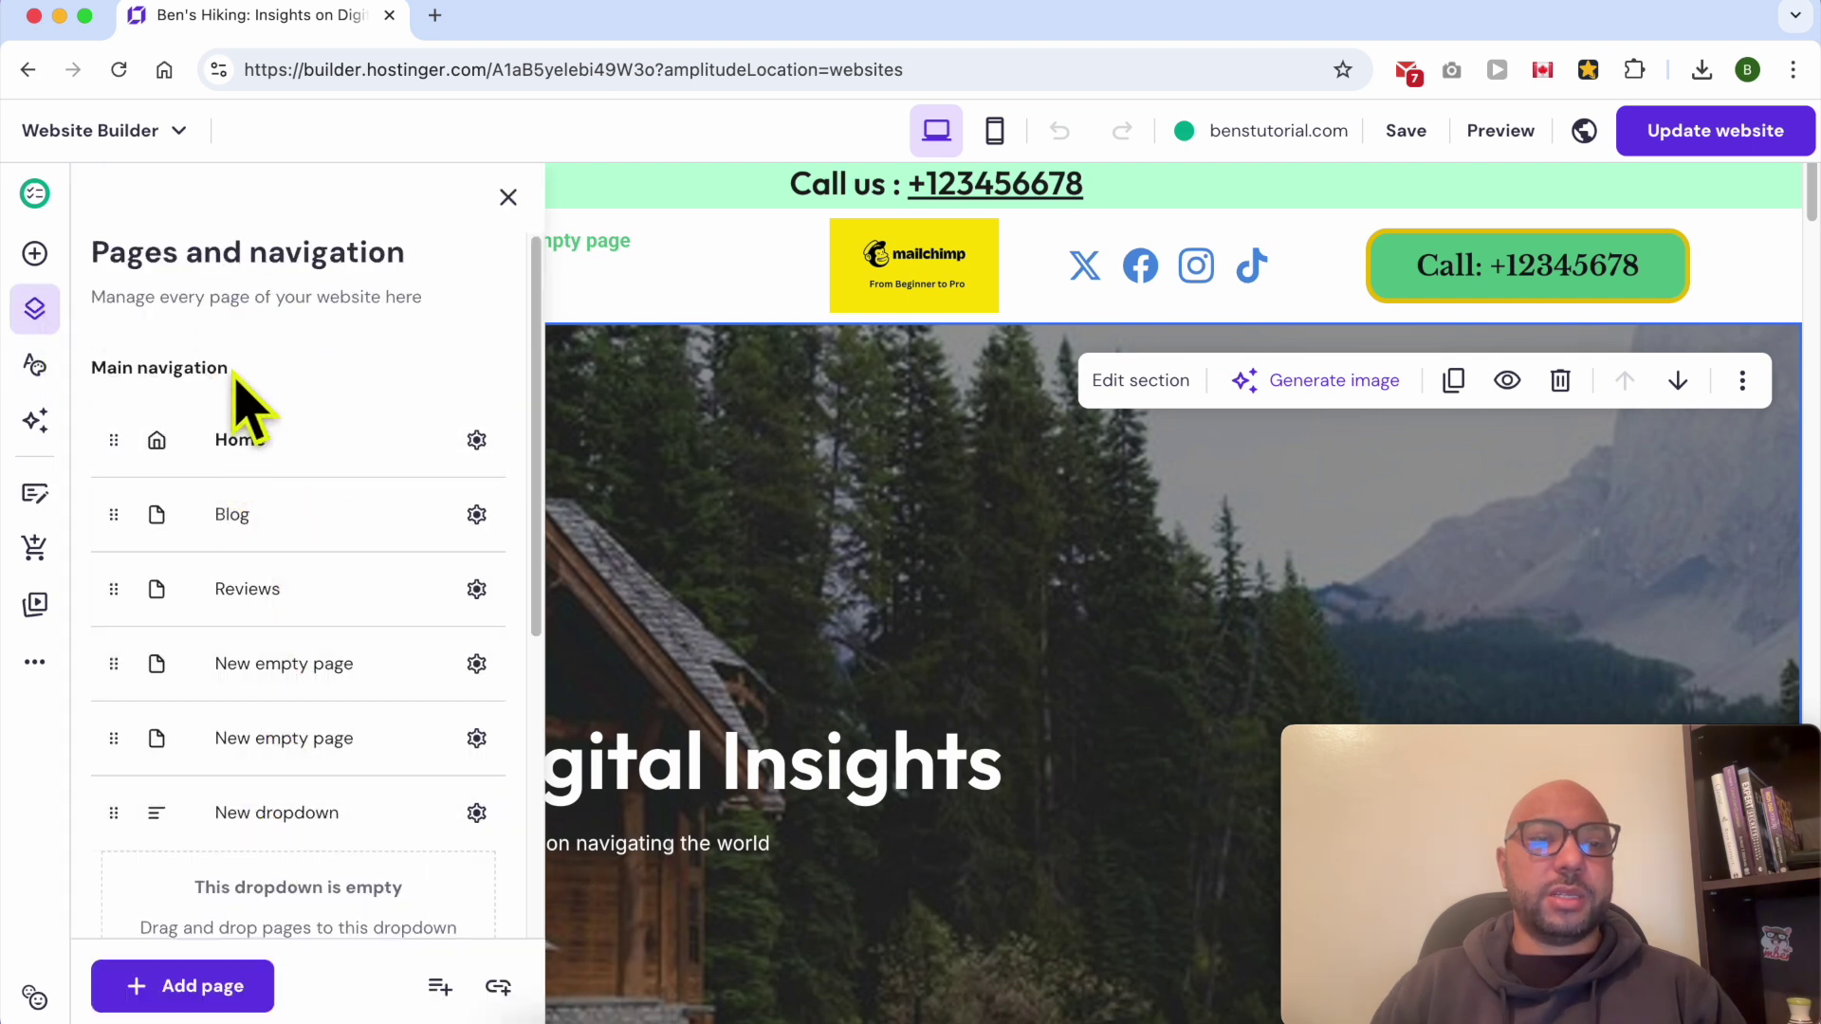
pyautogui.moveTo(235, 375); pyautogui.dragTo(140, 368)
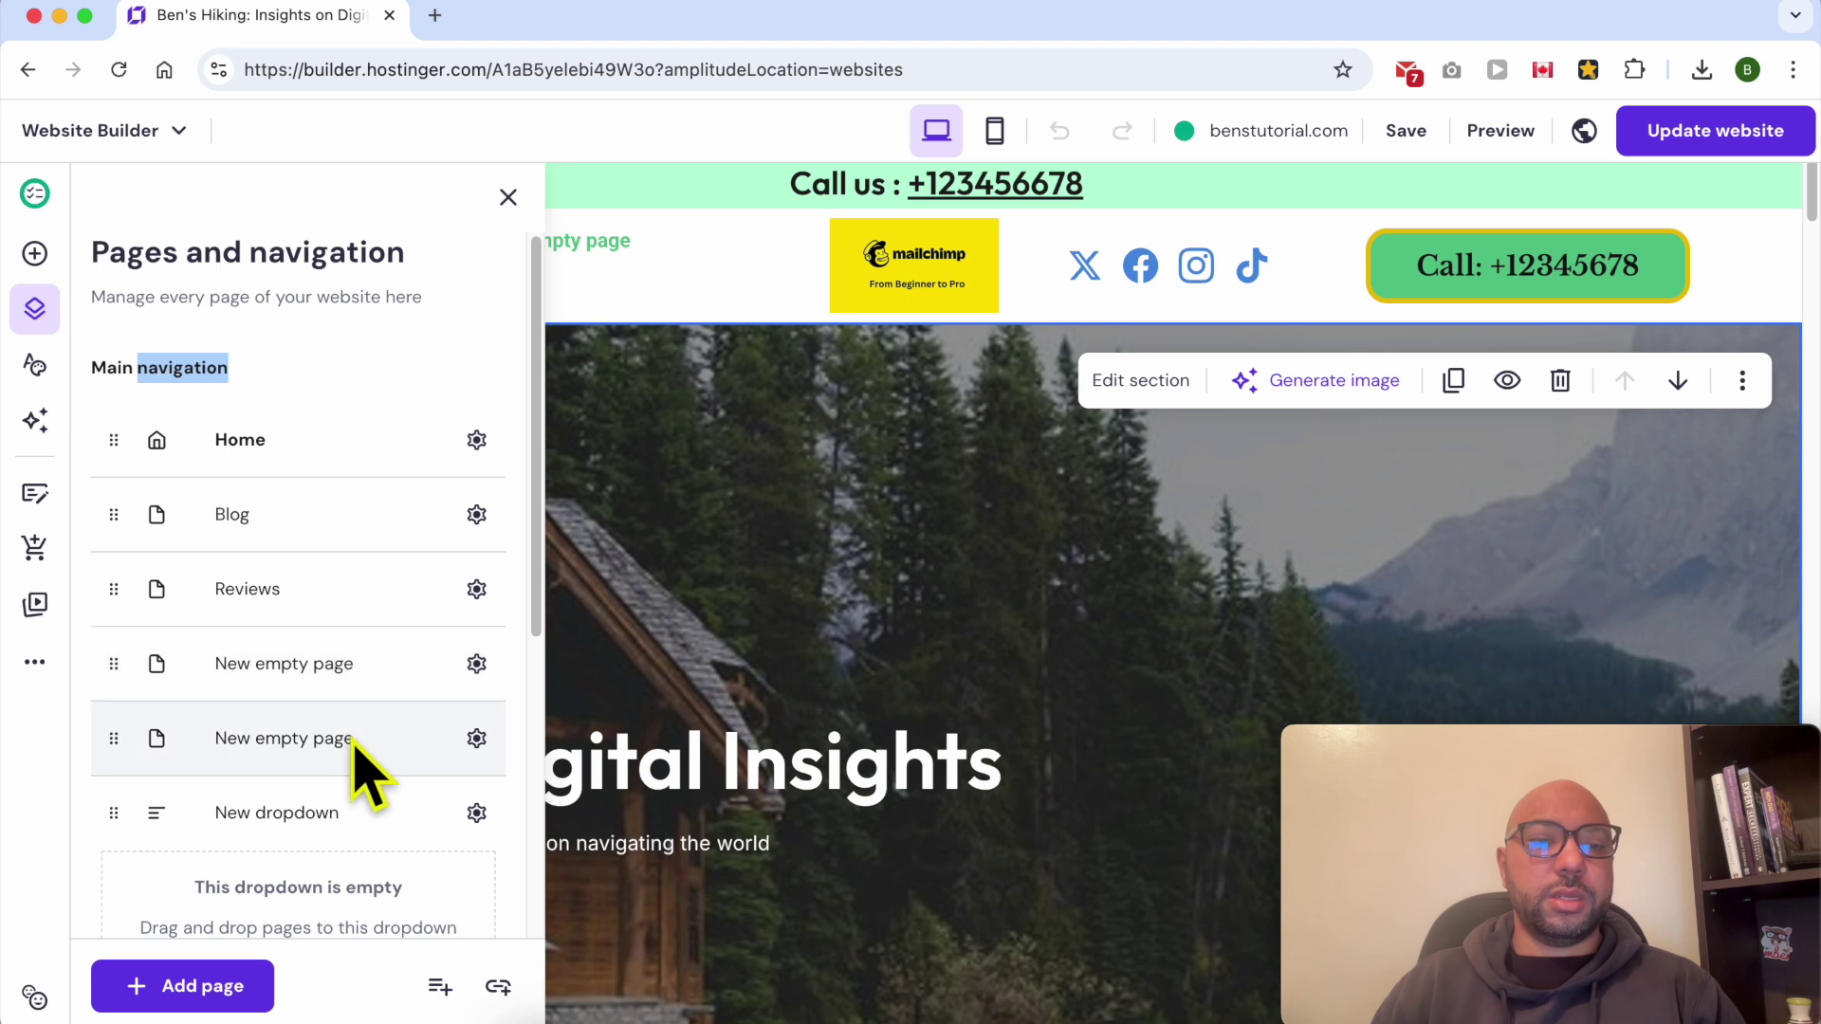
pyautogui.scroll(-2, 370, 772)
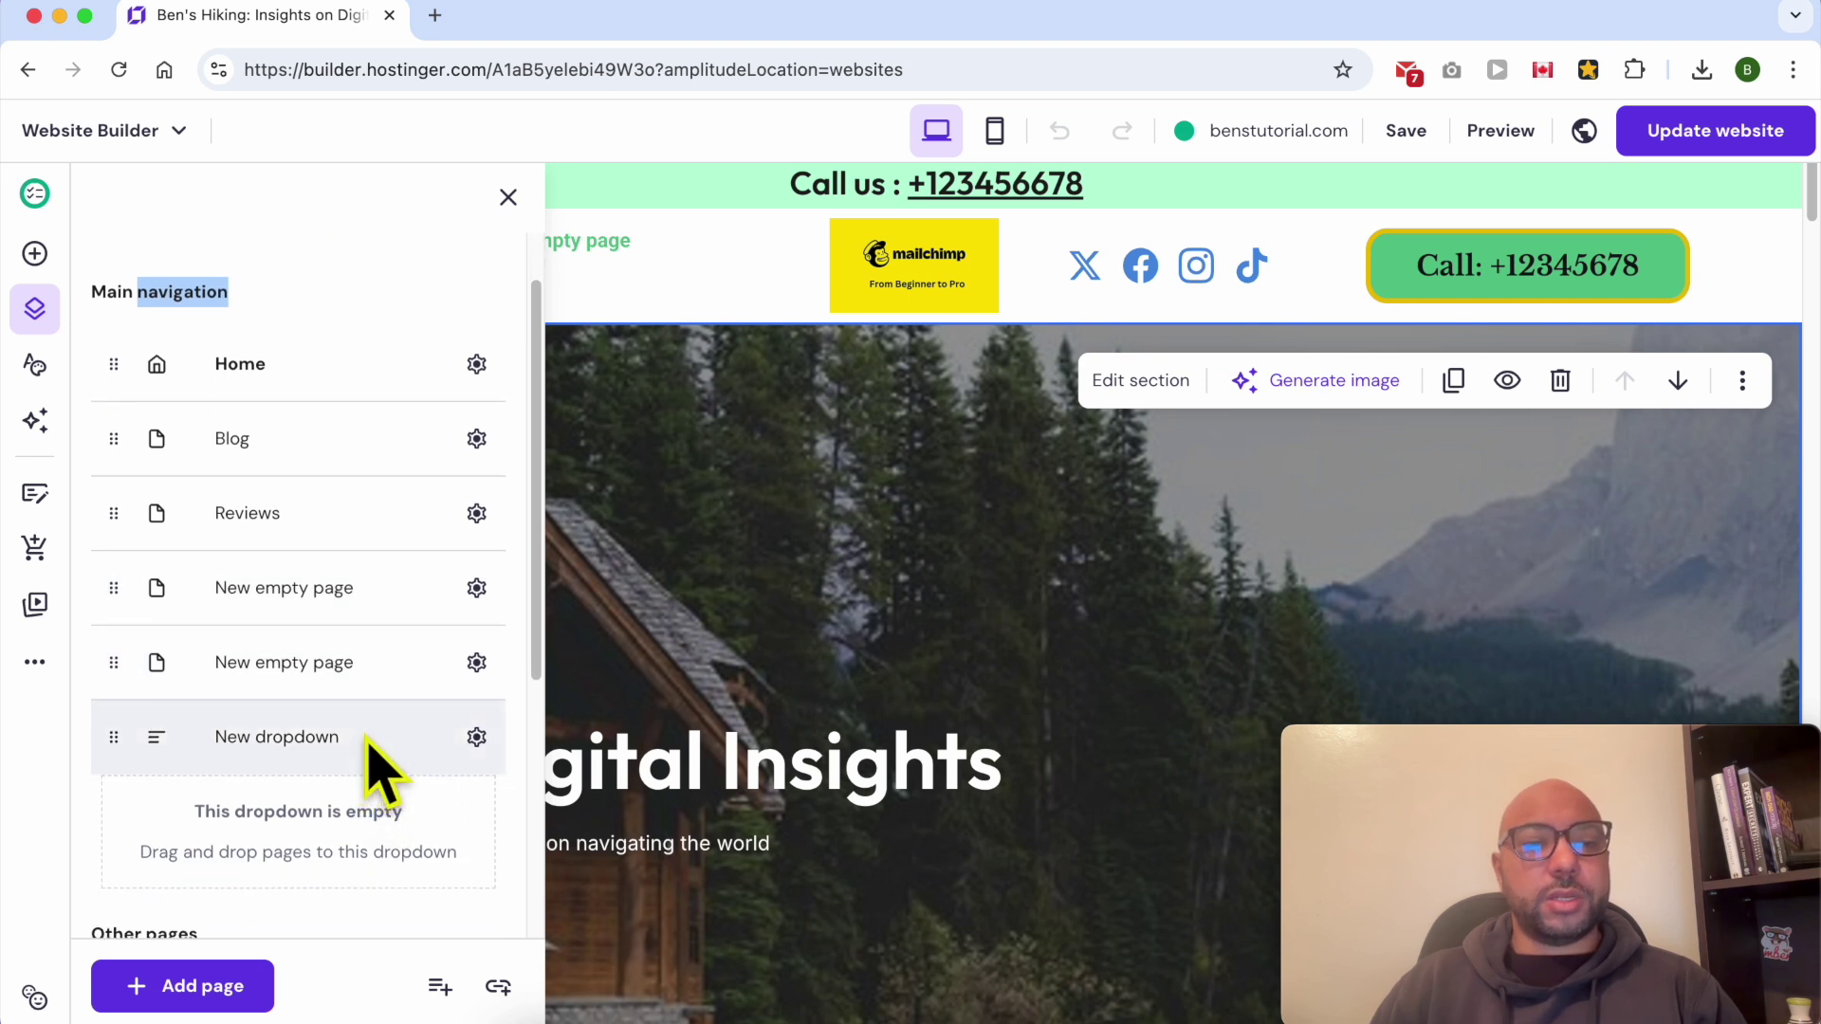
pyautogui.click(477, 738)
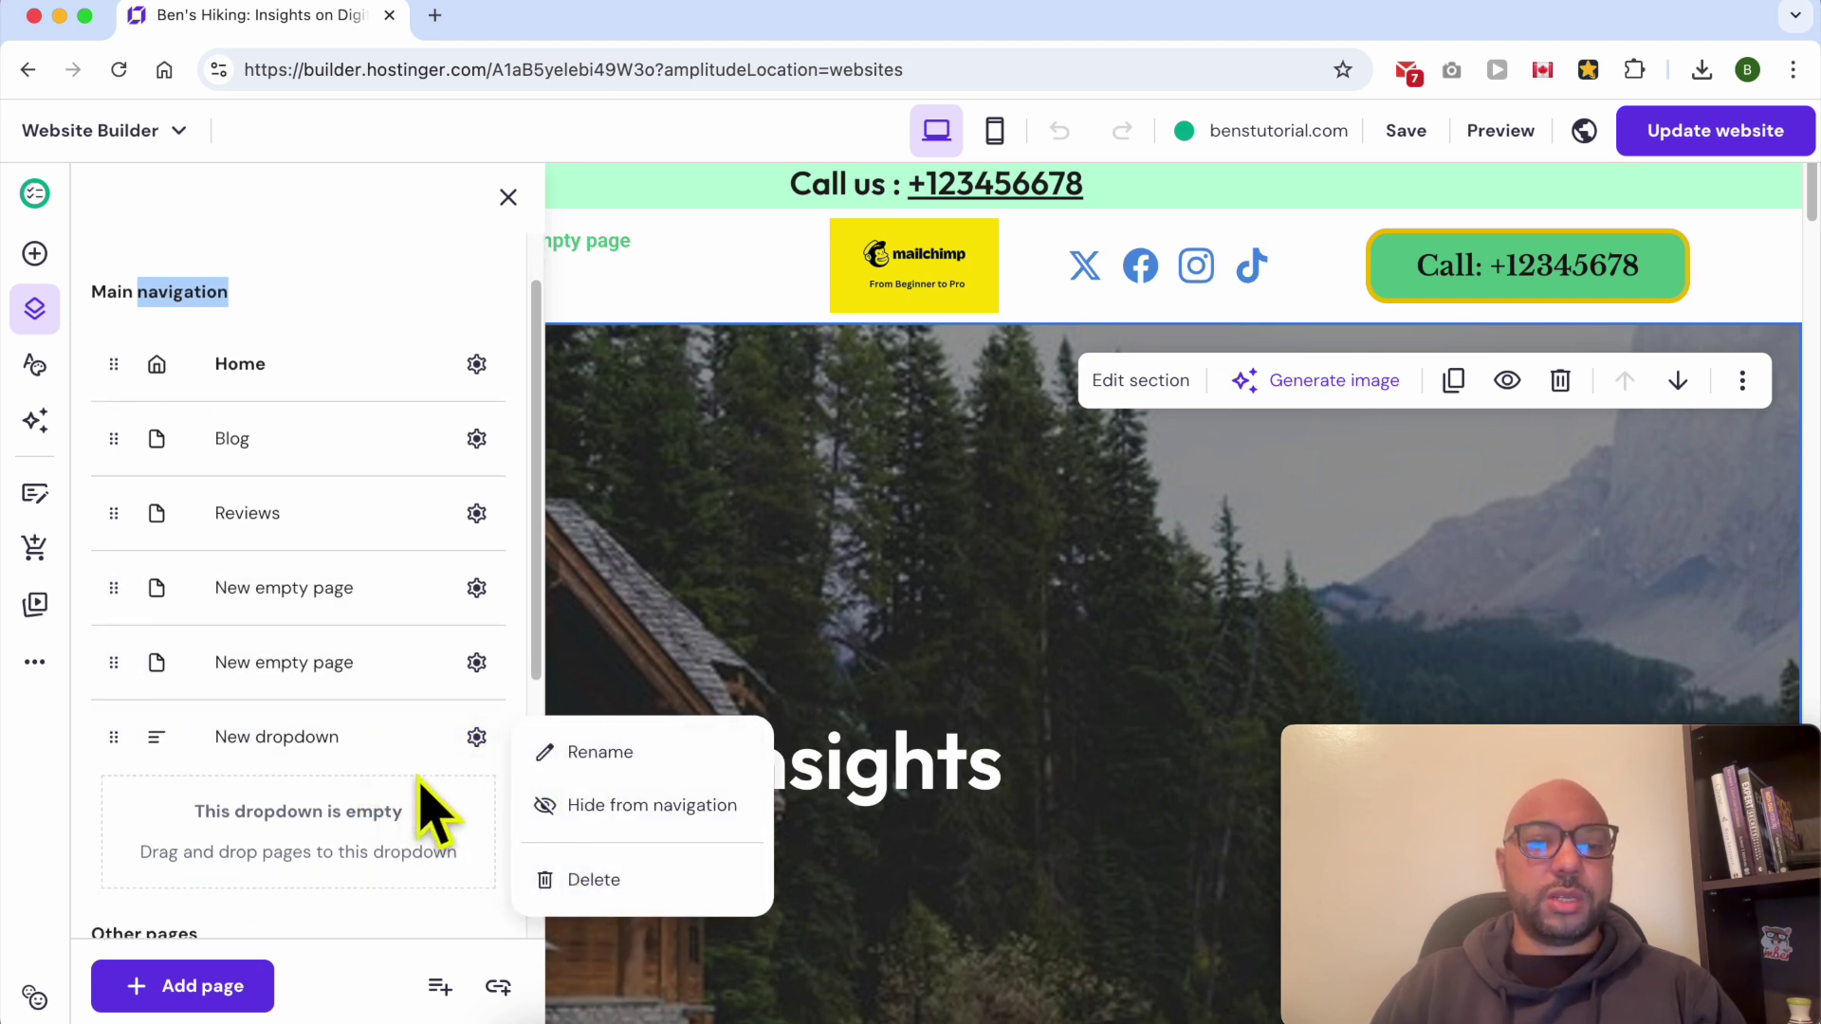
pyautogui.click(477, 751)
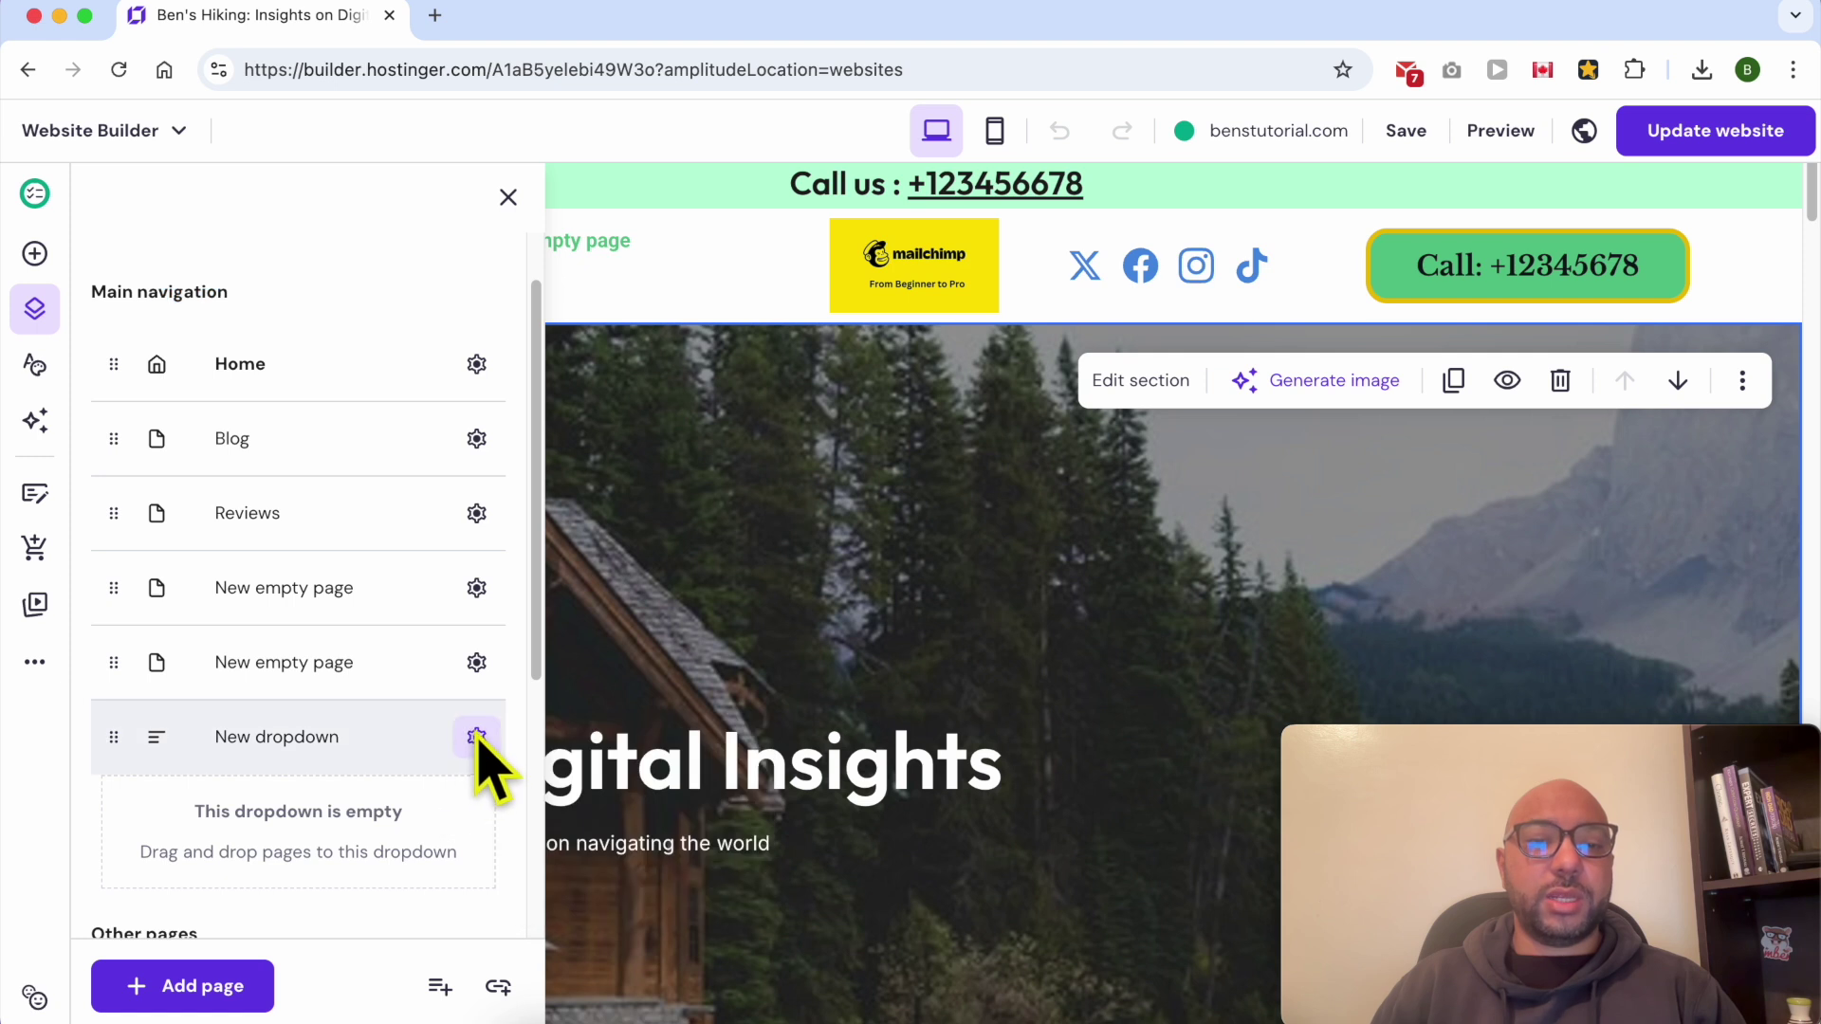
pyautogui.click(477, 738)
pyautogui.click(577, 881)
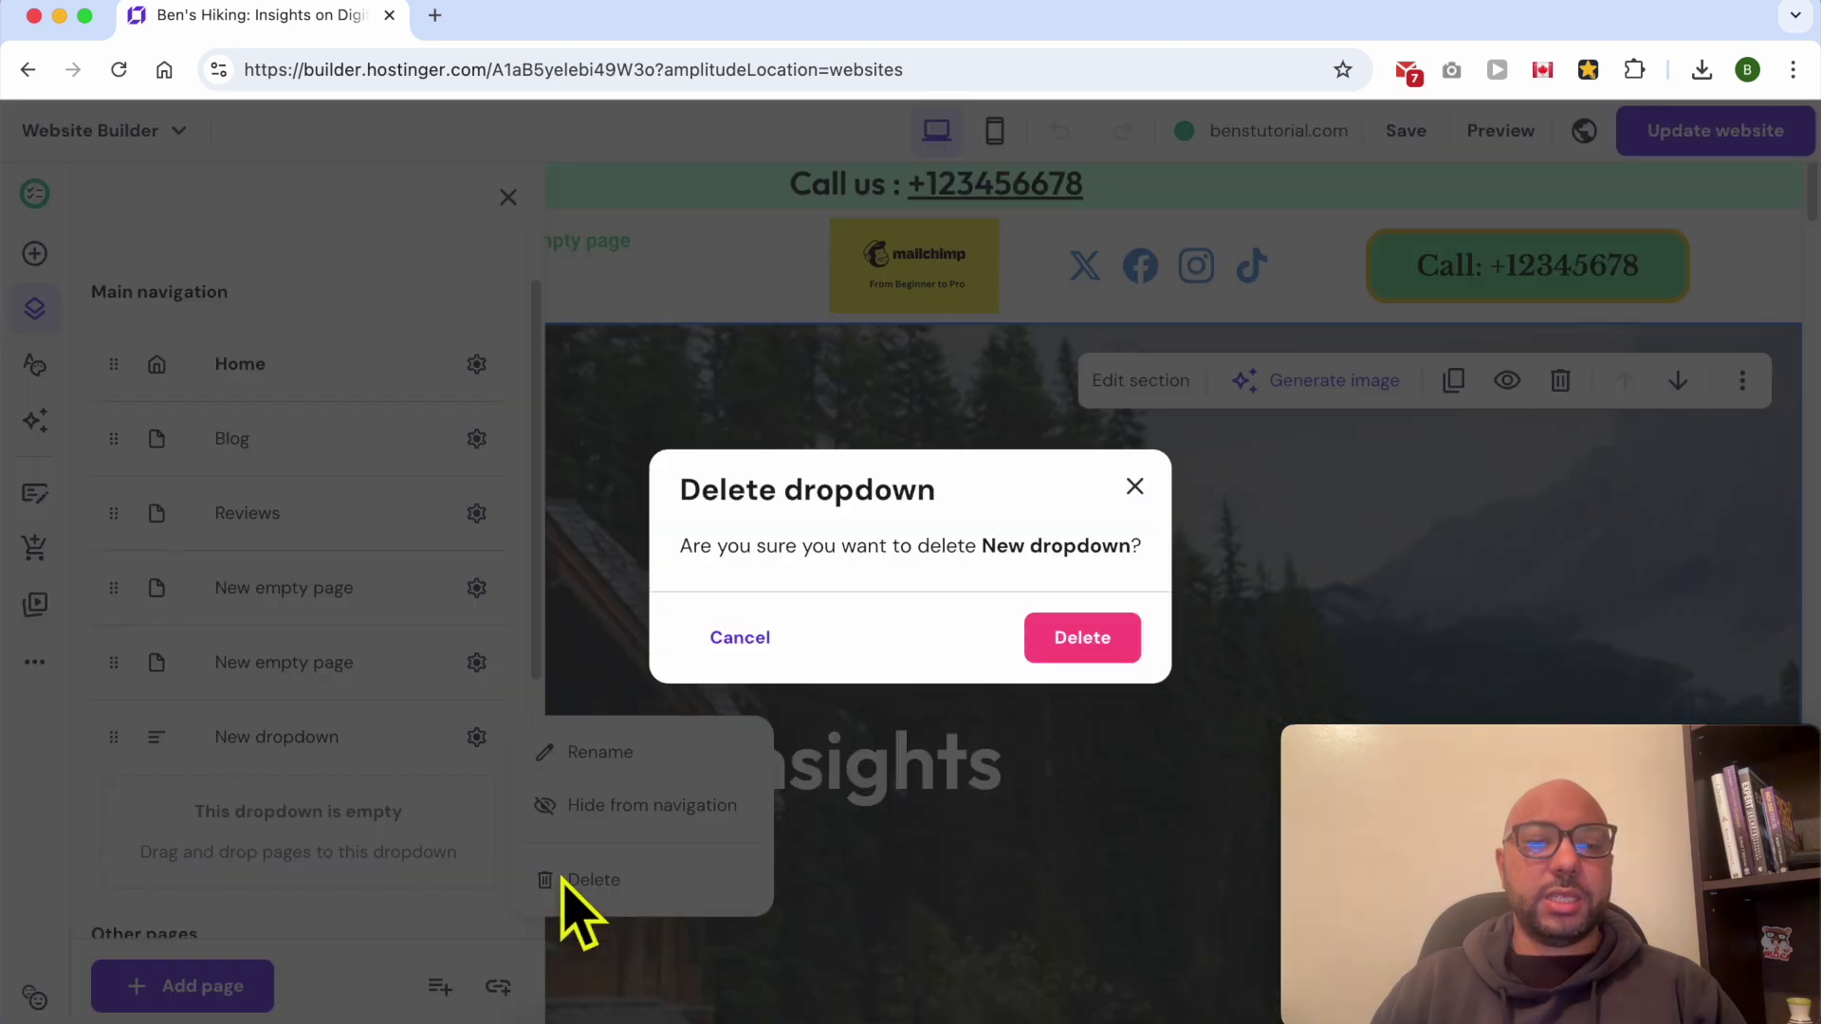
pyautogui.click(1071, 648)
# Step: Delete both empty New pages and close the pages list
pyautogui.click(477, 662)
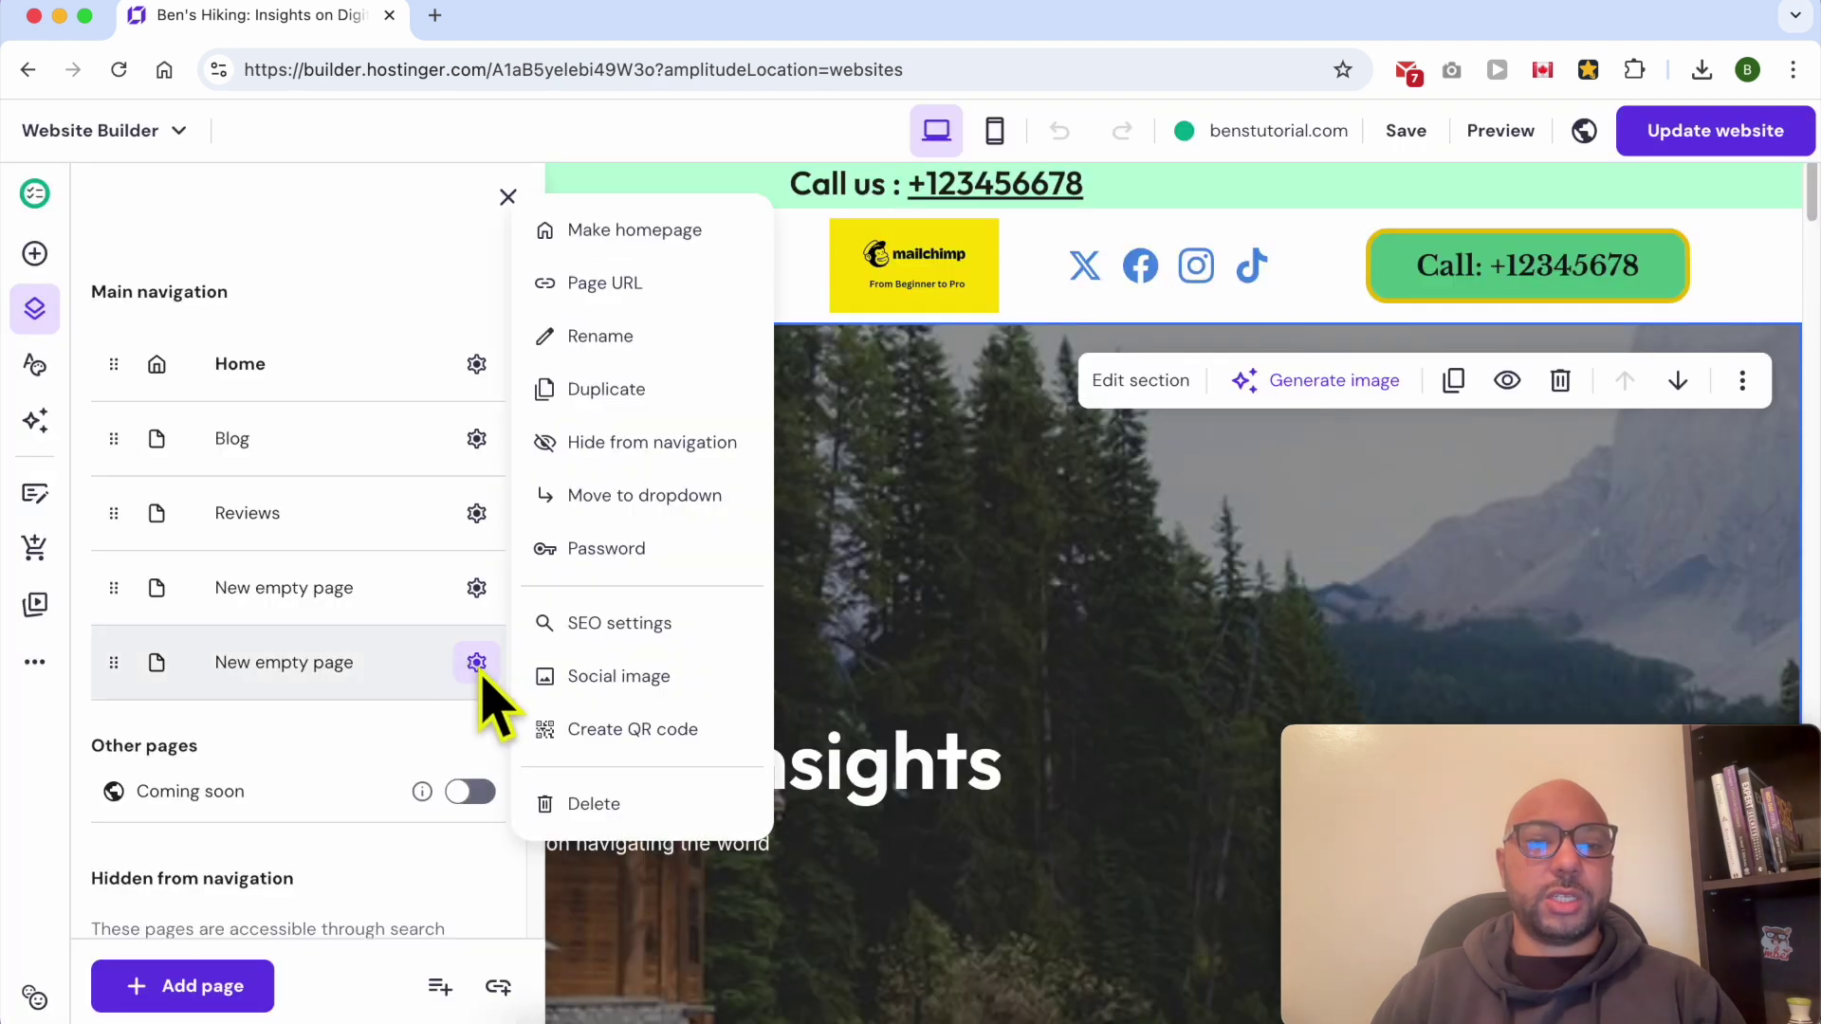
pyautogui.click(576, 806)
pyautogui.click(1057, 655)
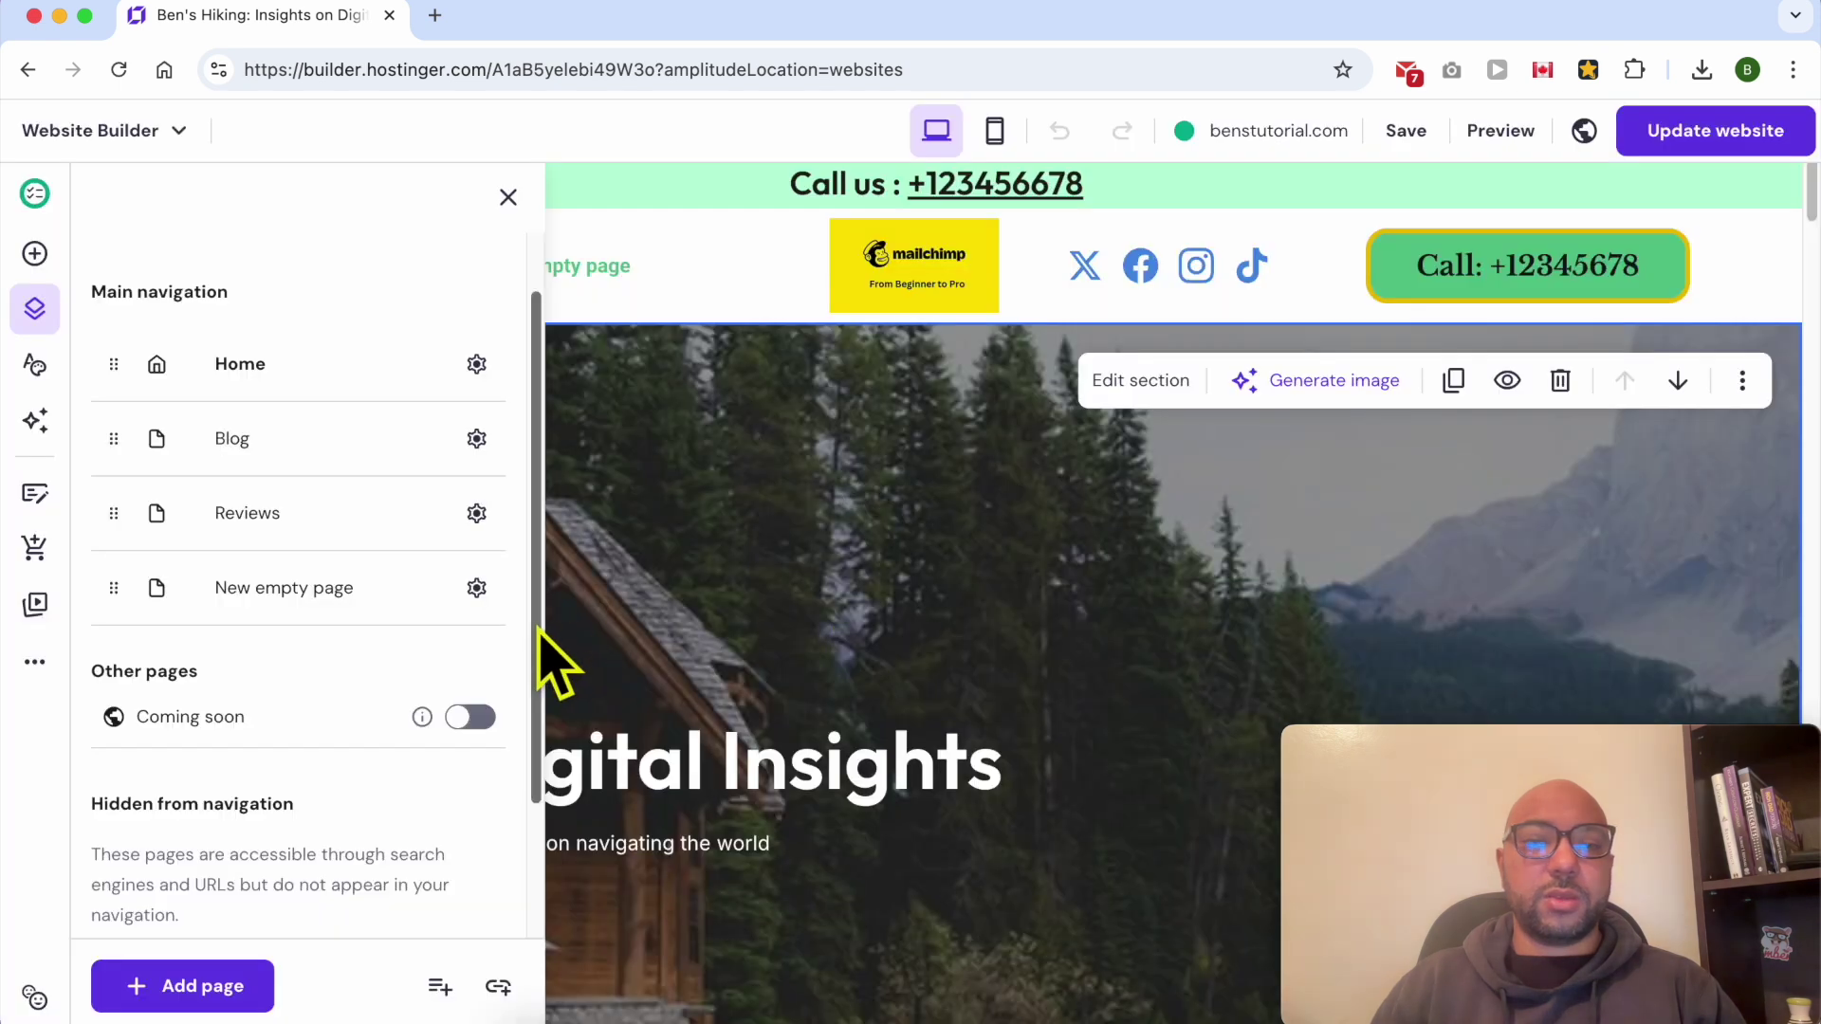
pyautogui.click(477, 588)
pyautogui.click(596, 967)
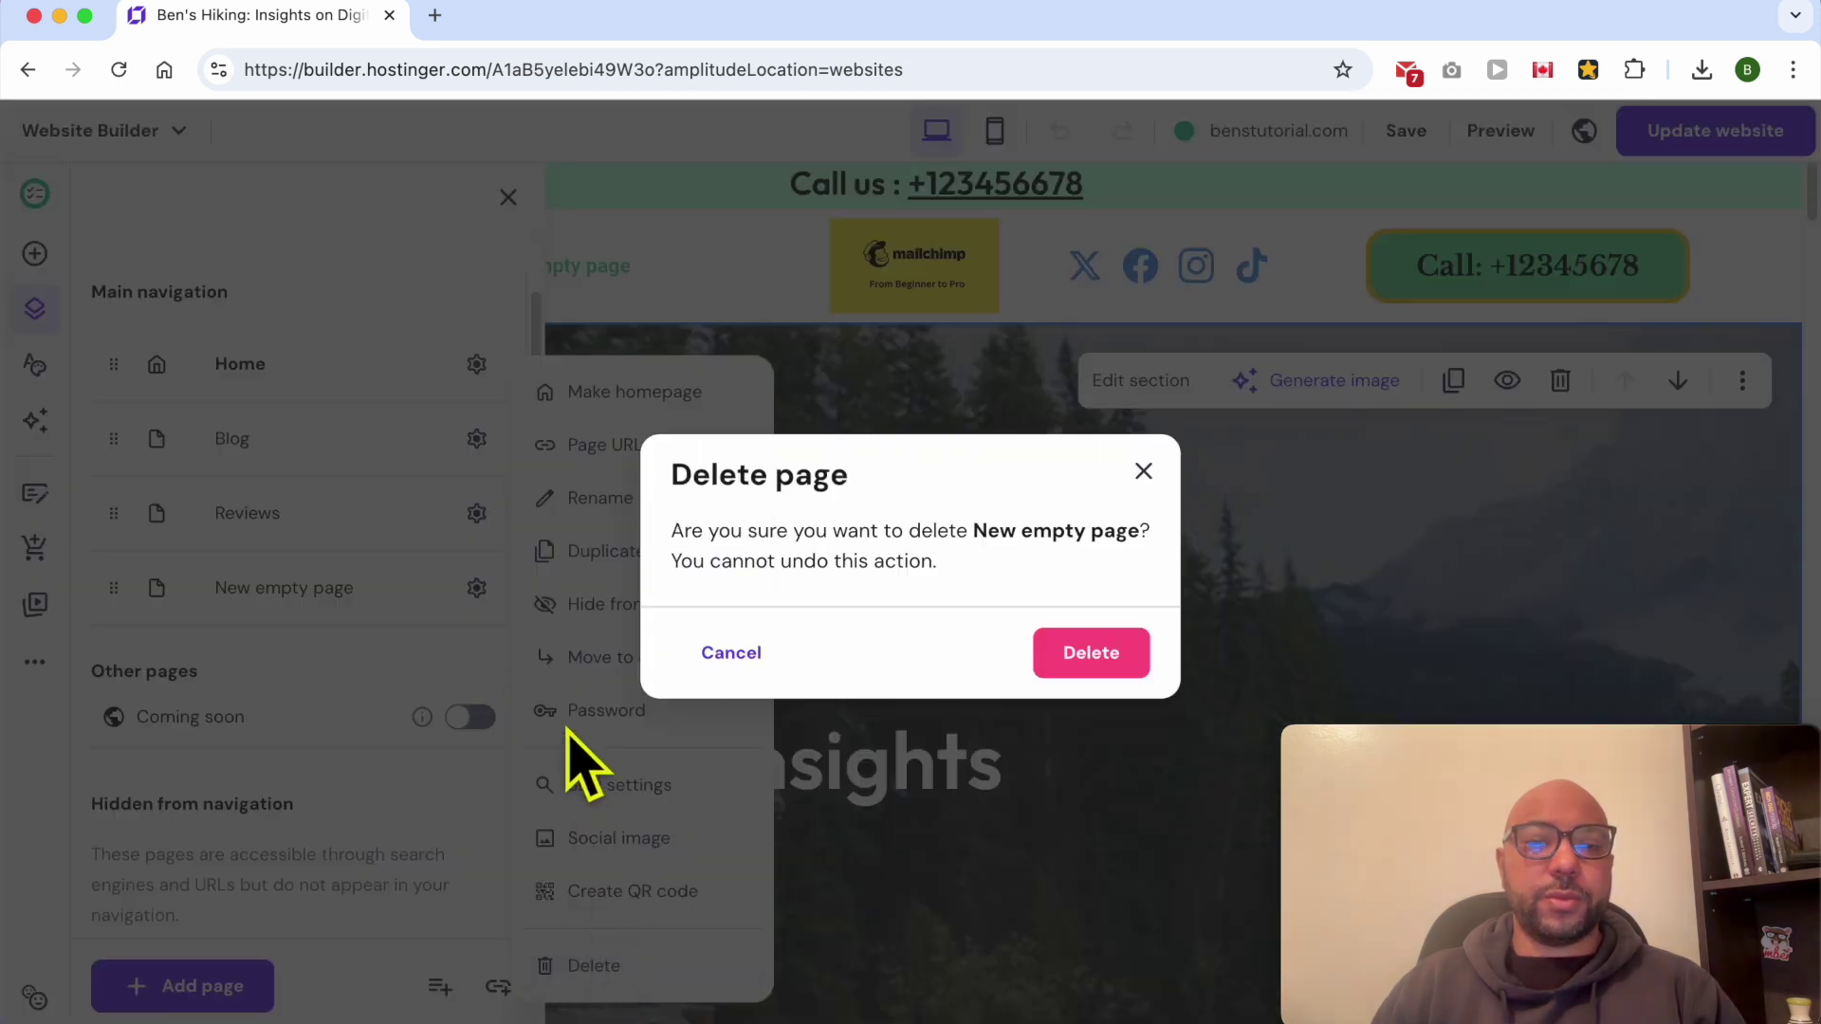
pyautogui.click(1091, 654)
pyautogui.click(948, 520)
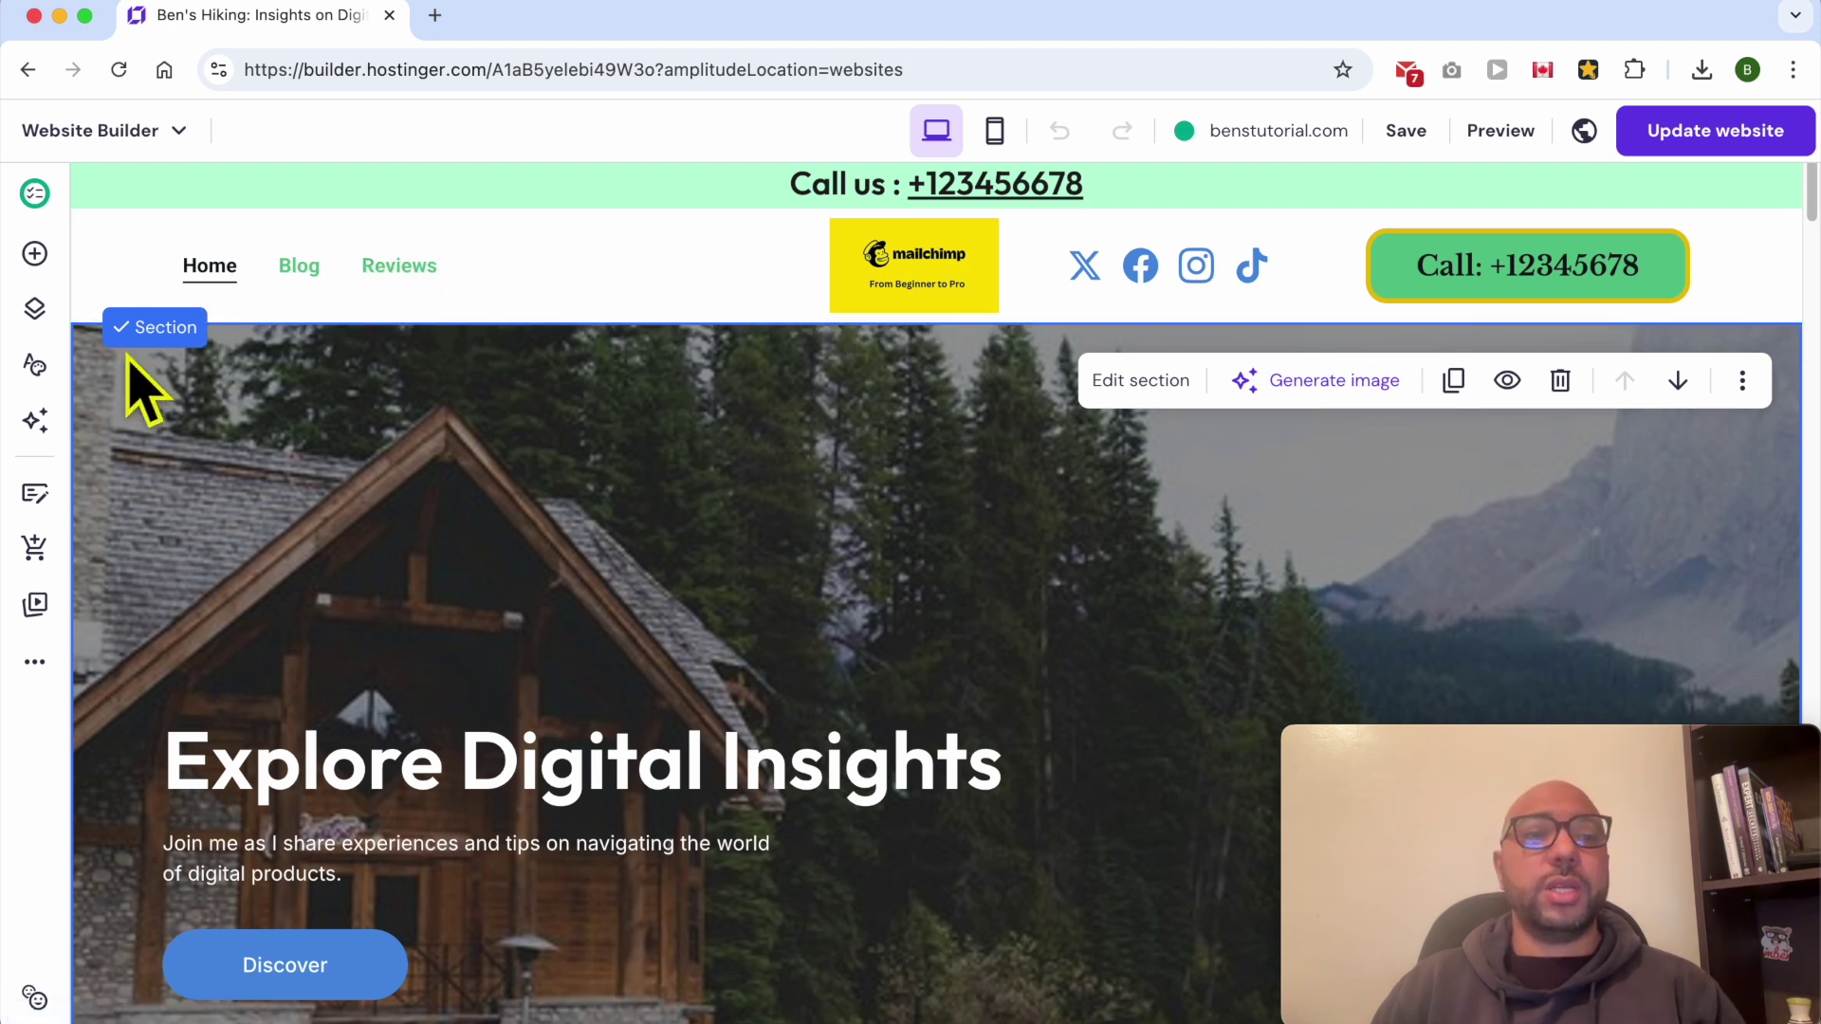
# Step: Open the Add page template choices from Pages and navigation
pyautogui.click(36, 309)
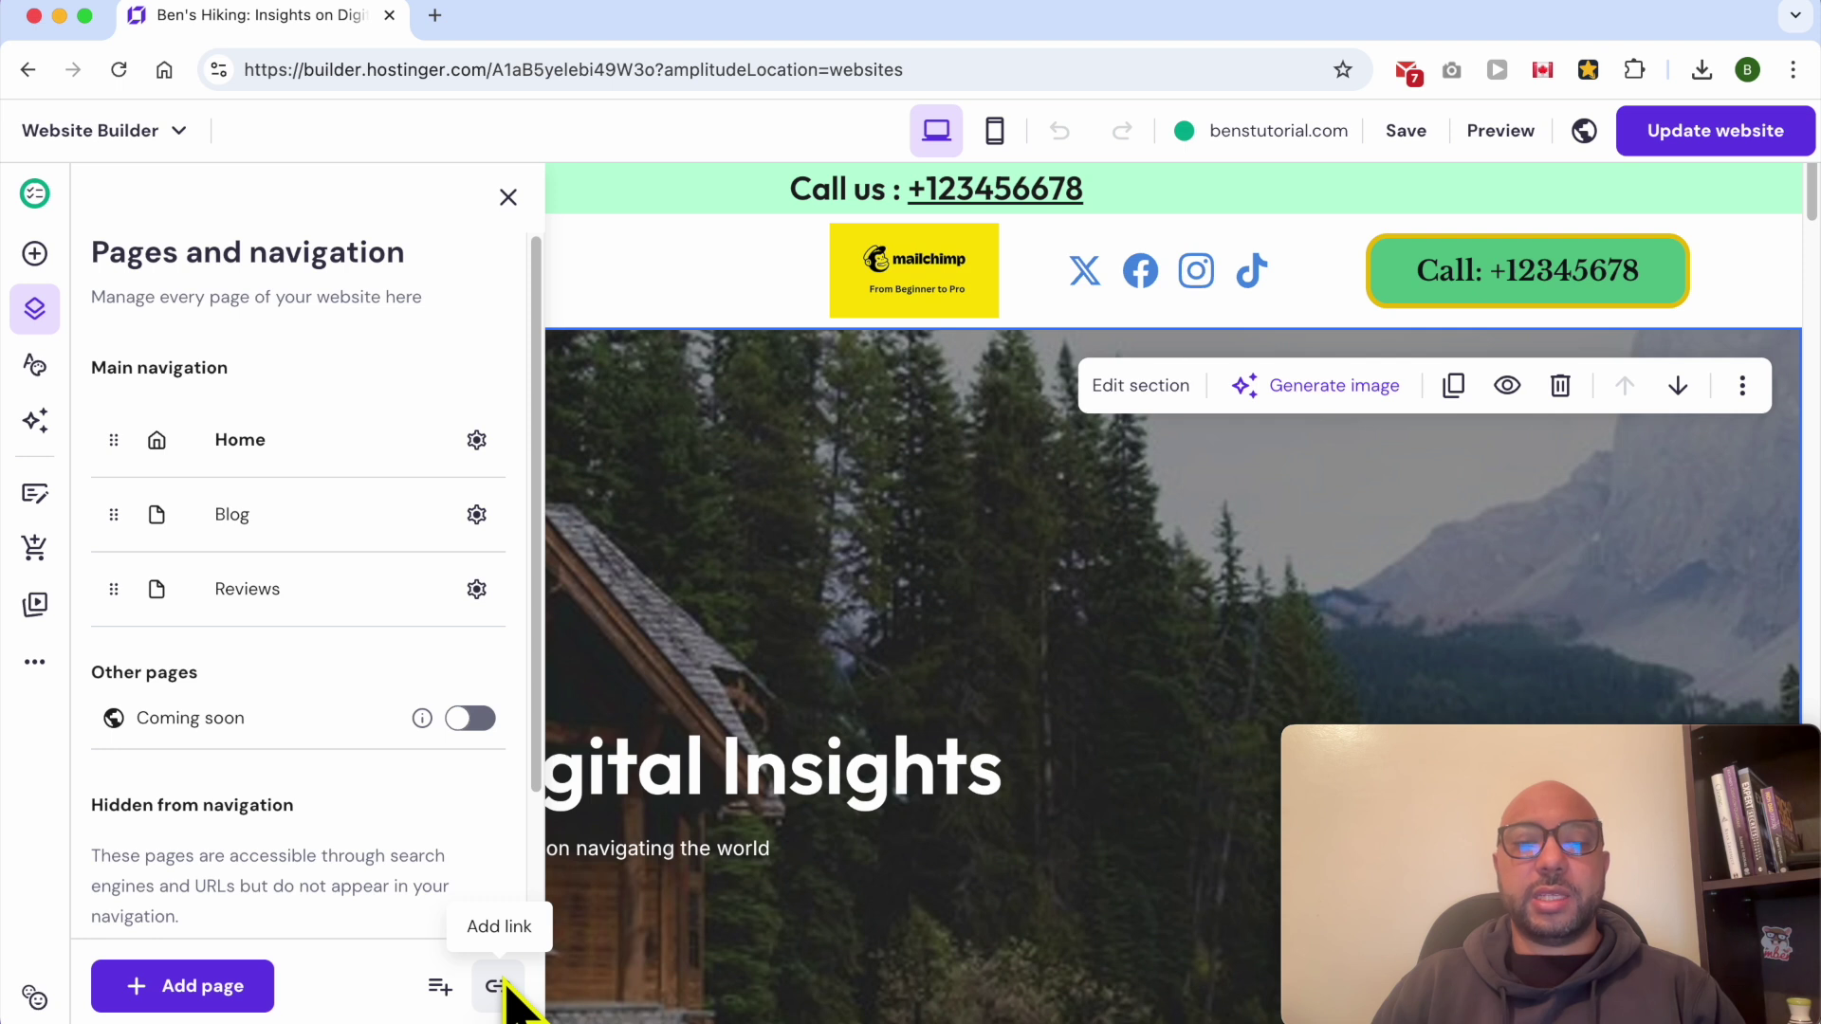
pyautogui.click(240, 1008)
pyautogui.click(366, 730)
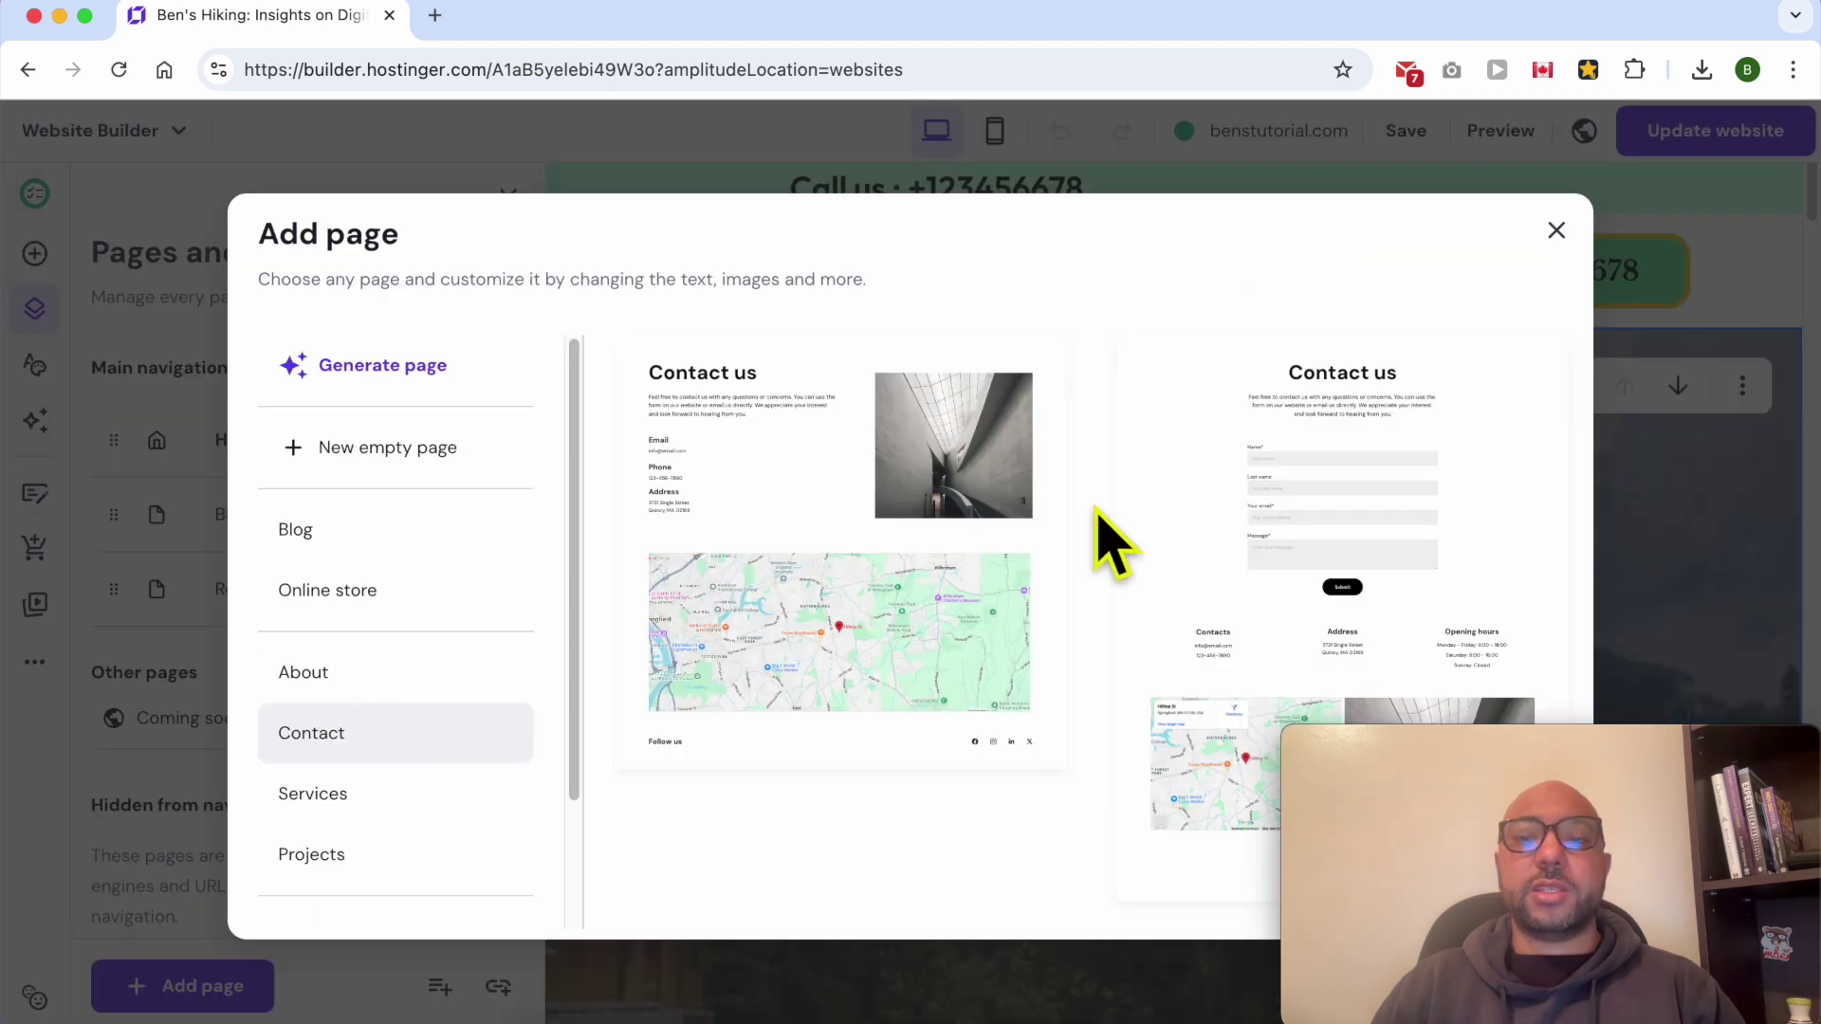
# Step: Add a blank page named Links, save it, and close the pages list
pyautogui.click(471, 455)
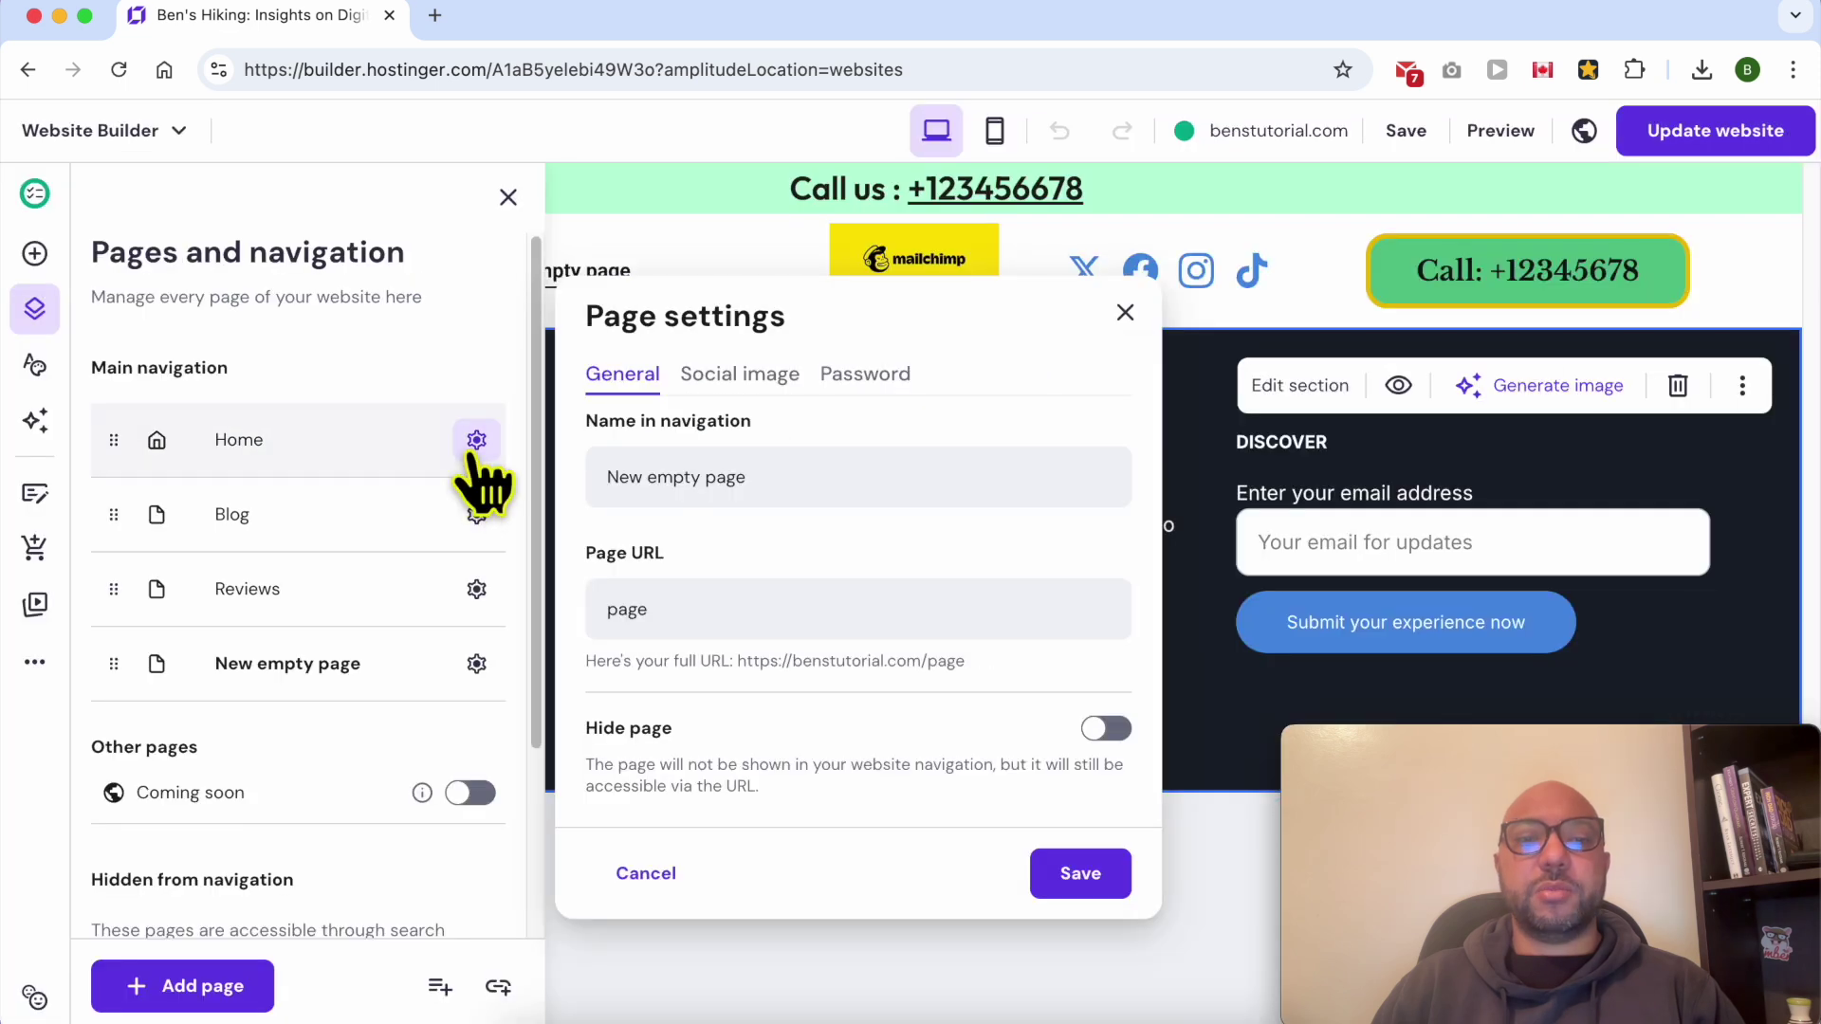
pyautogui.tripleClick(808, 477)
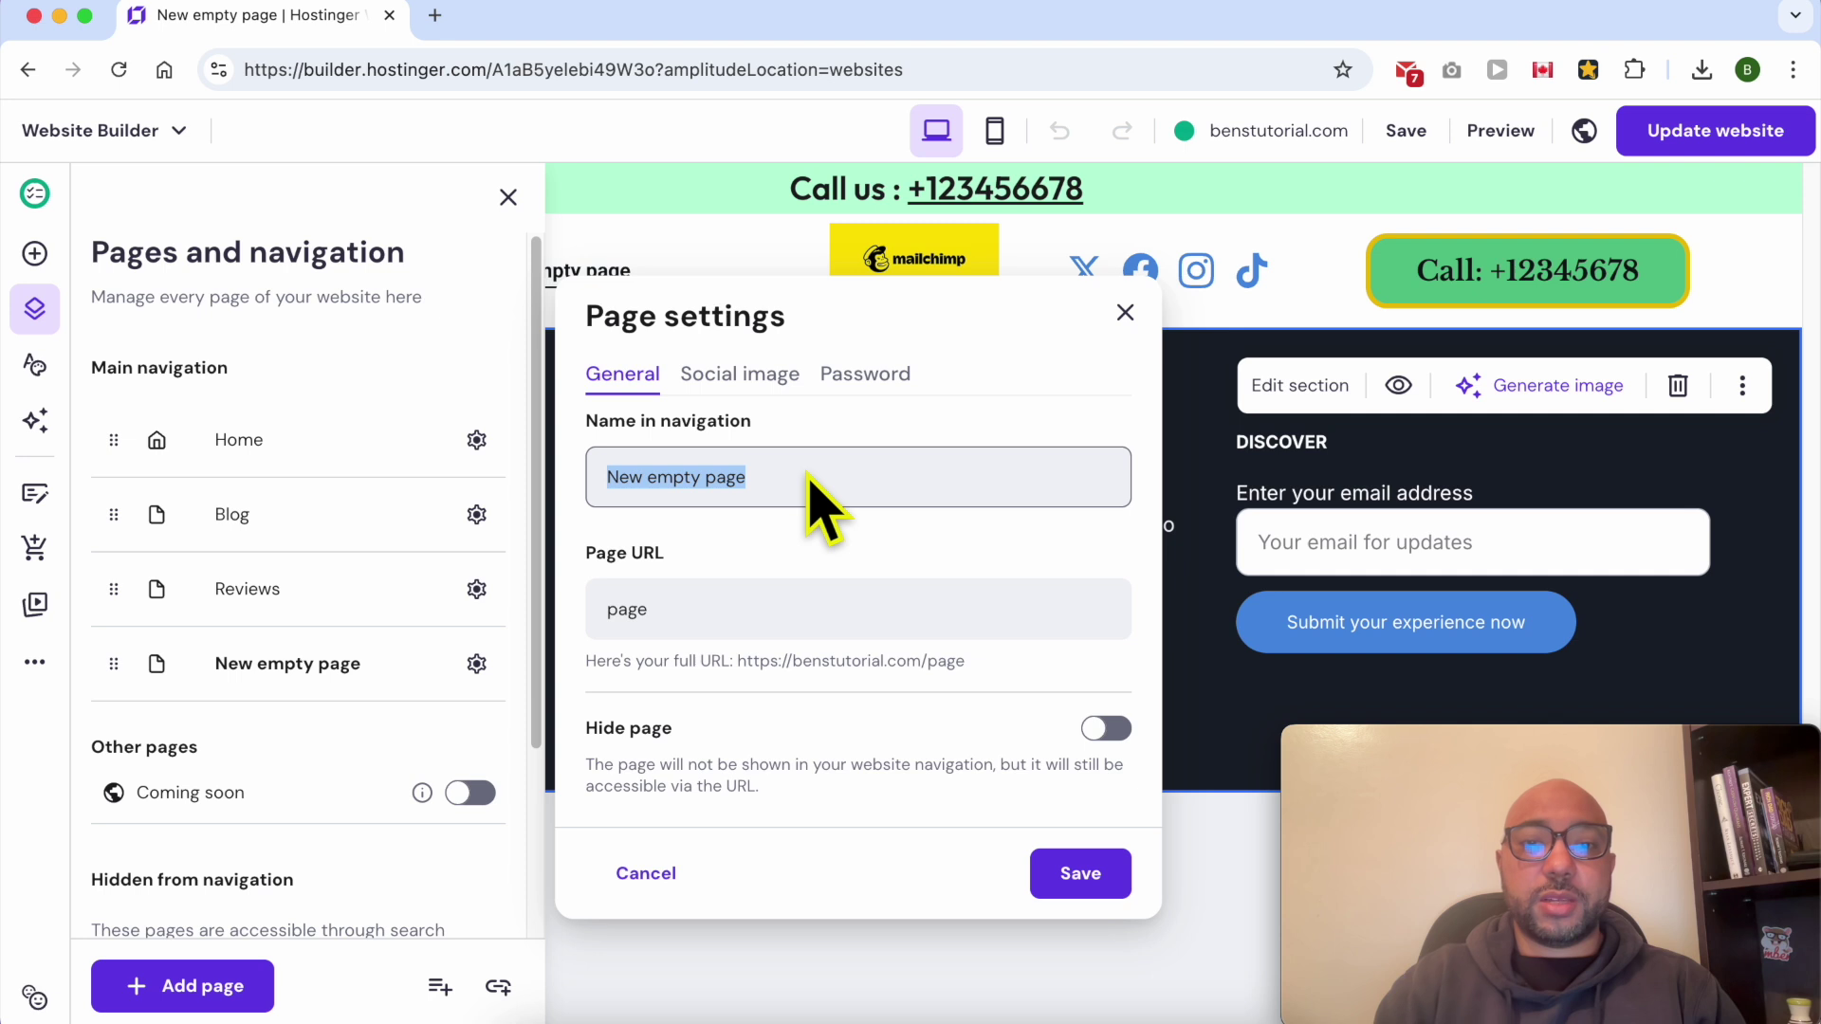
pyautogui.write('Links')
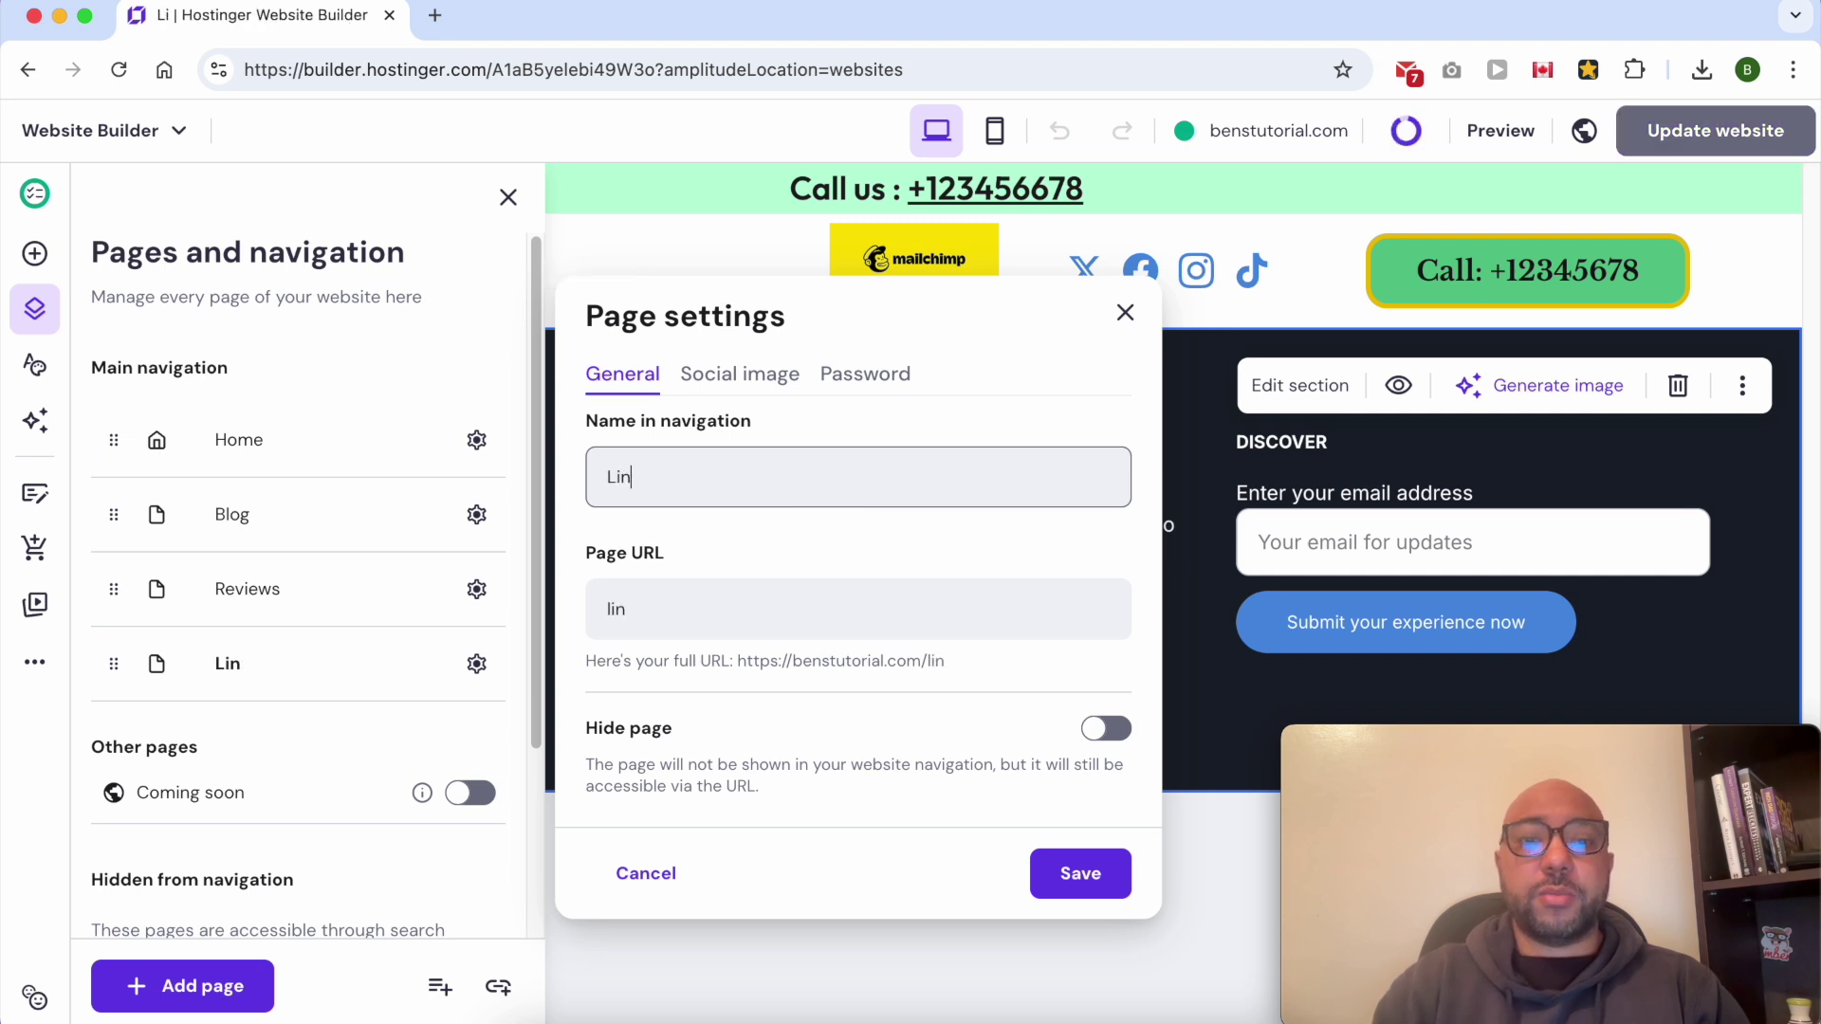
pyautogui.click(1072, 880)
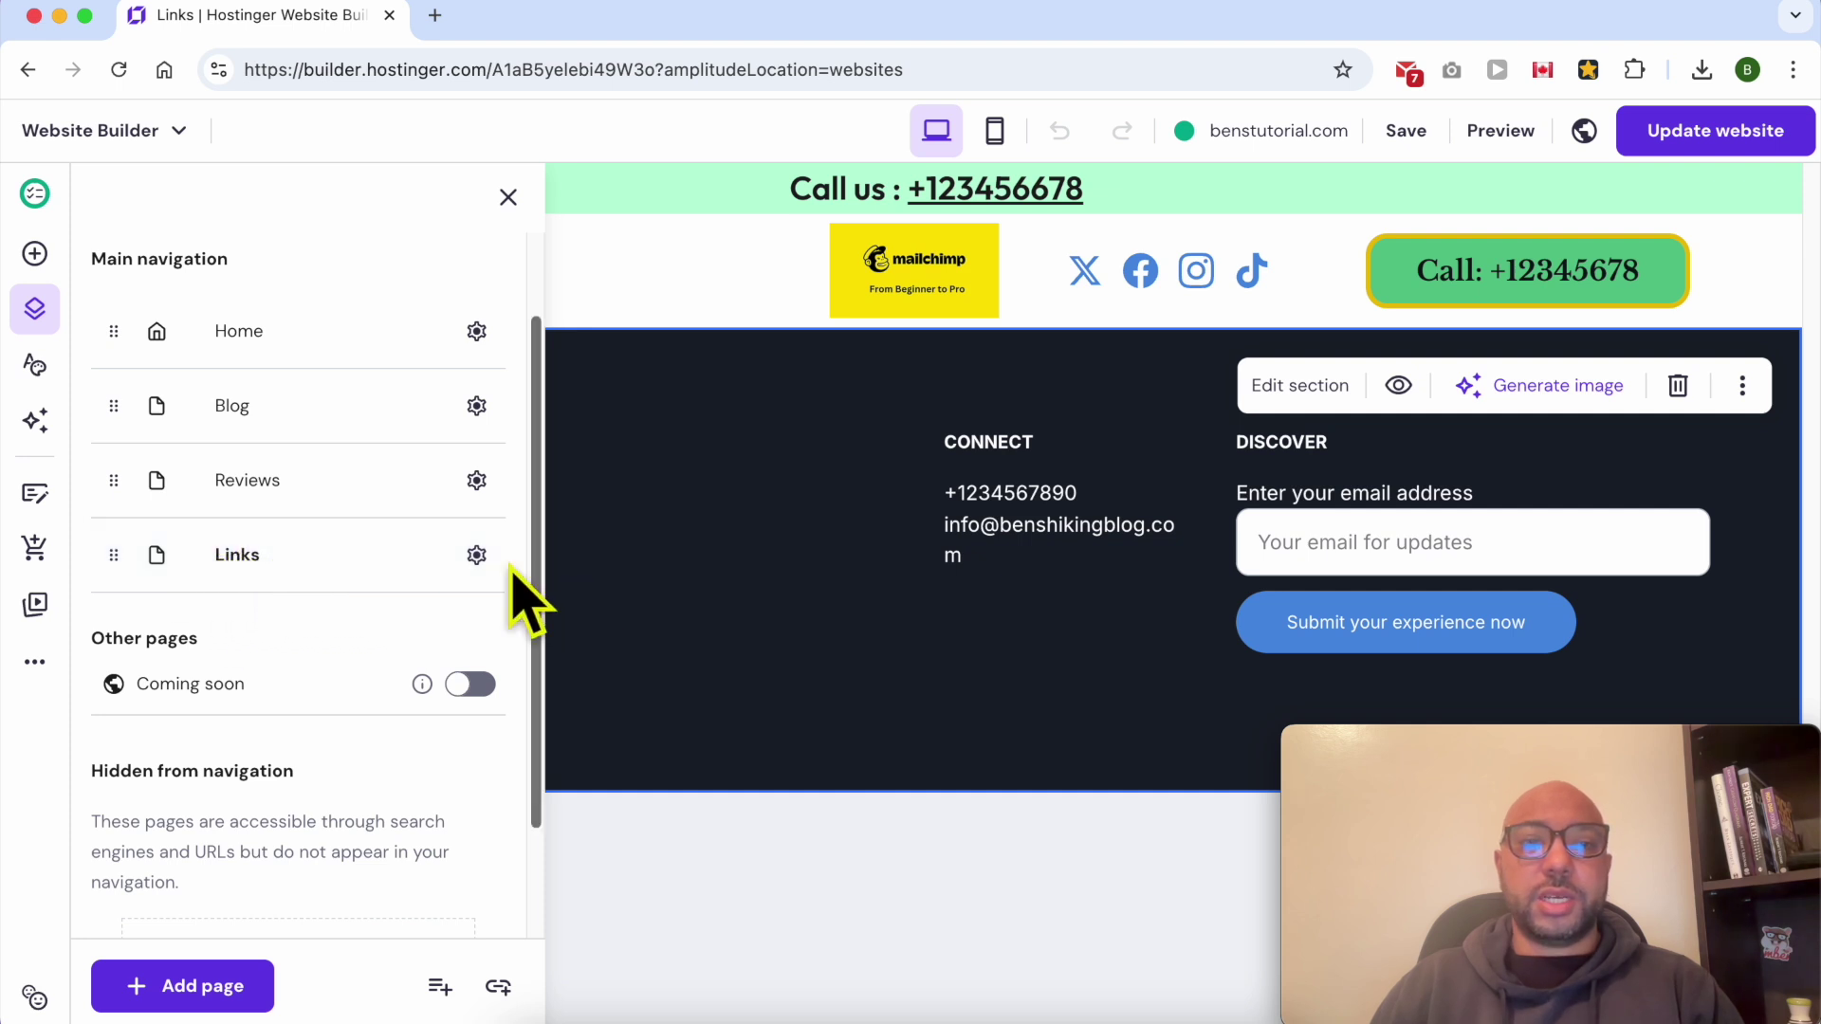
pyautogui.click(669, 517)
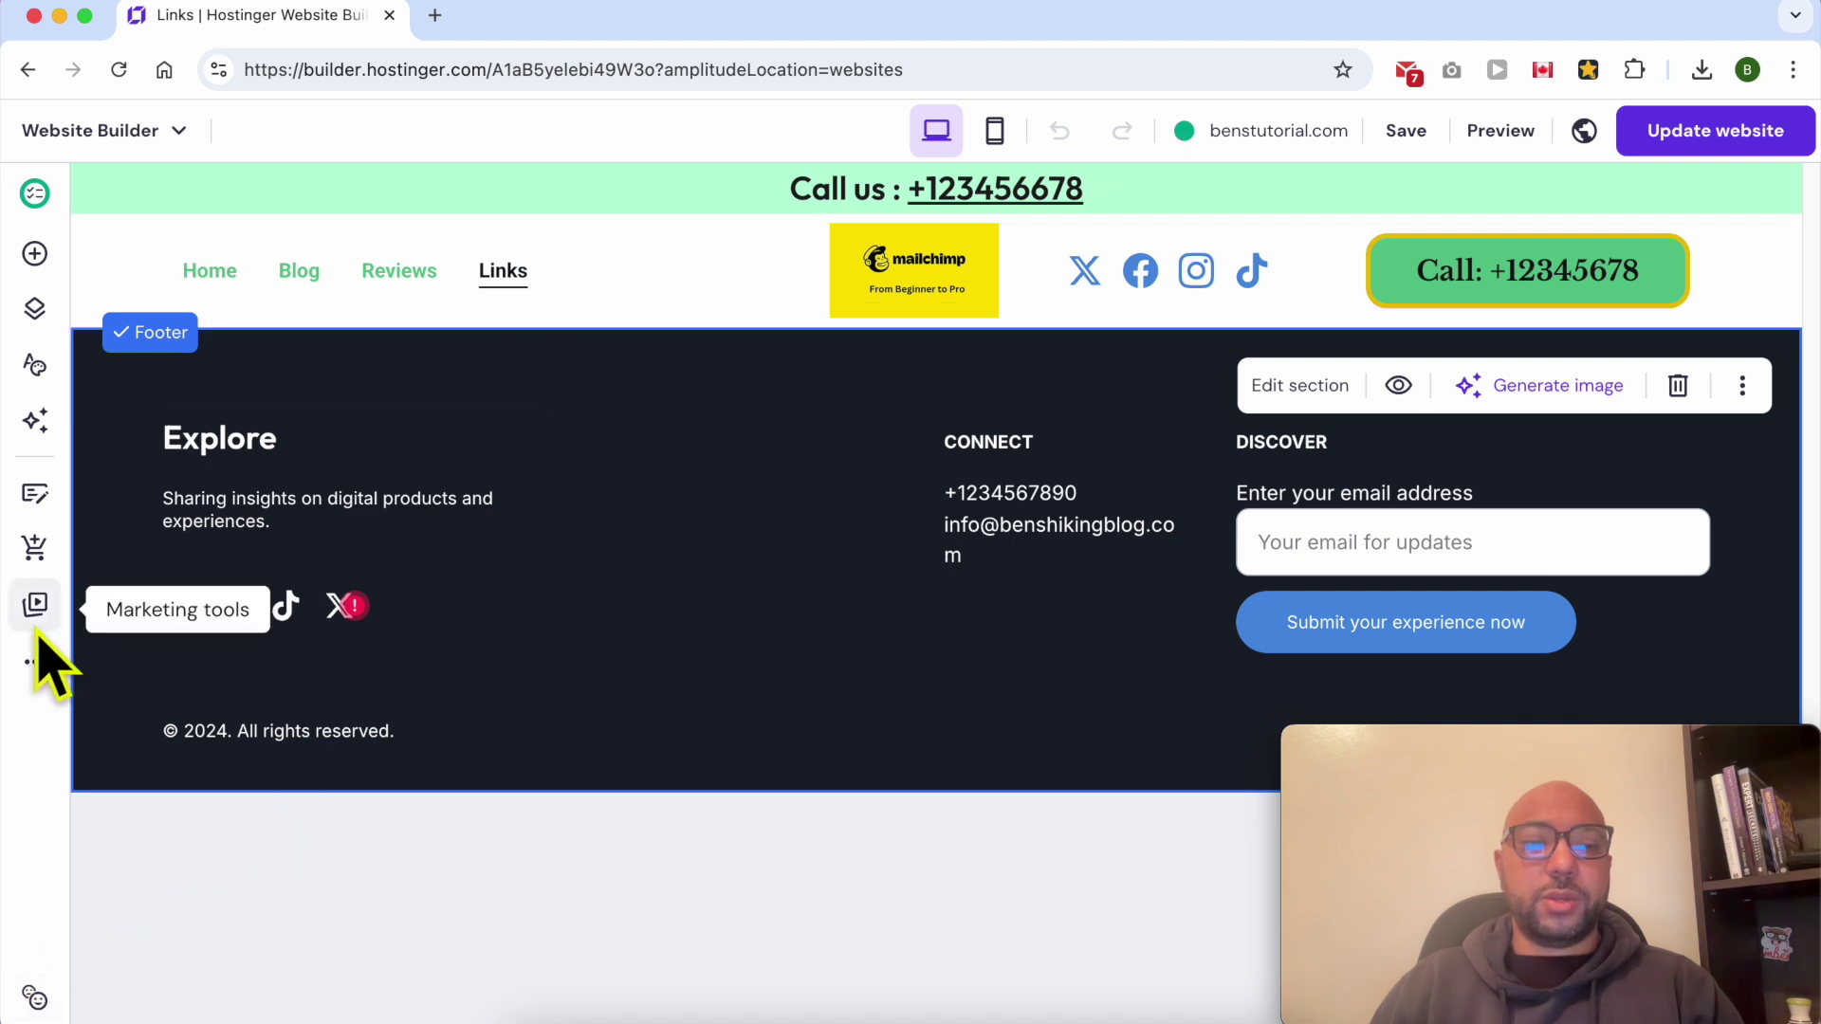
# Step: Add a new navigation dropdown and rename it More
pyautogui.click(35, 311)
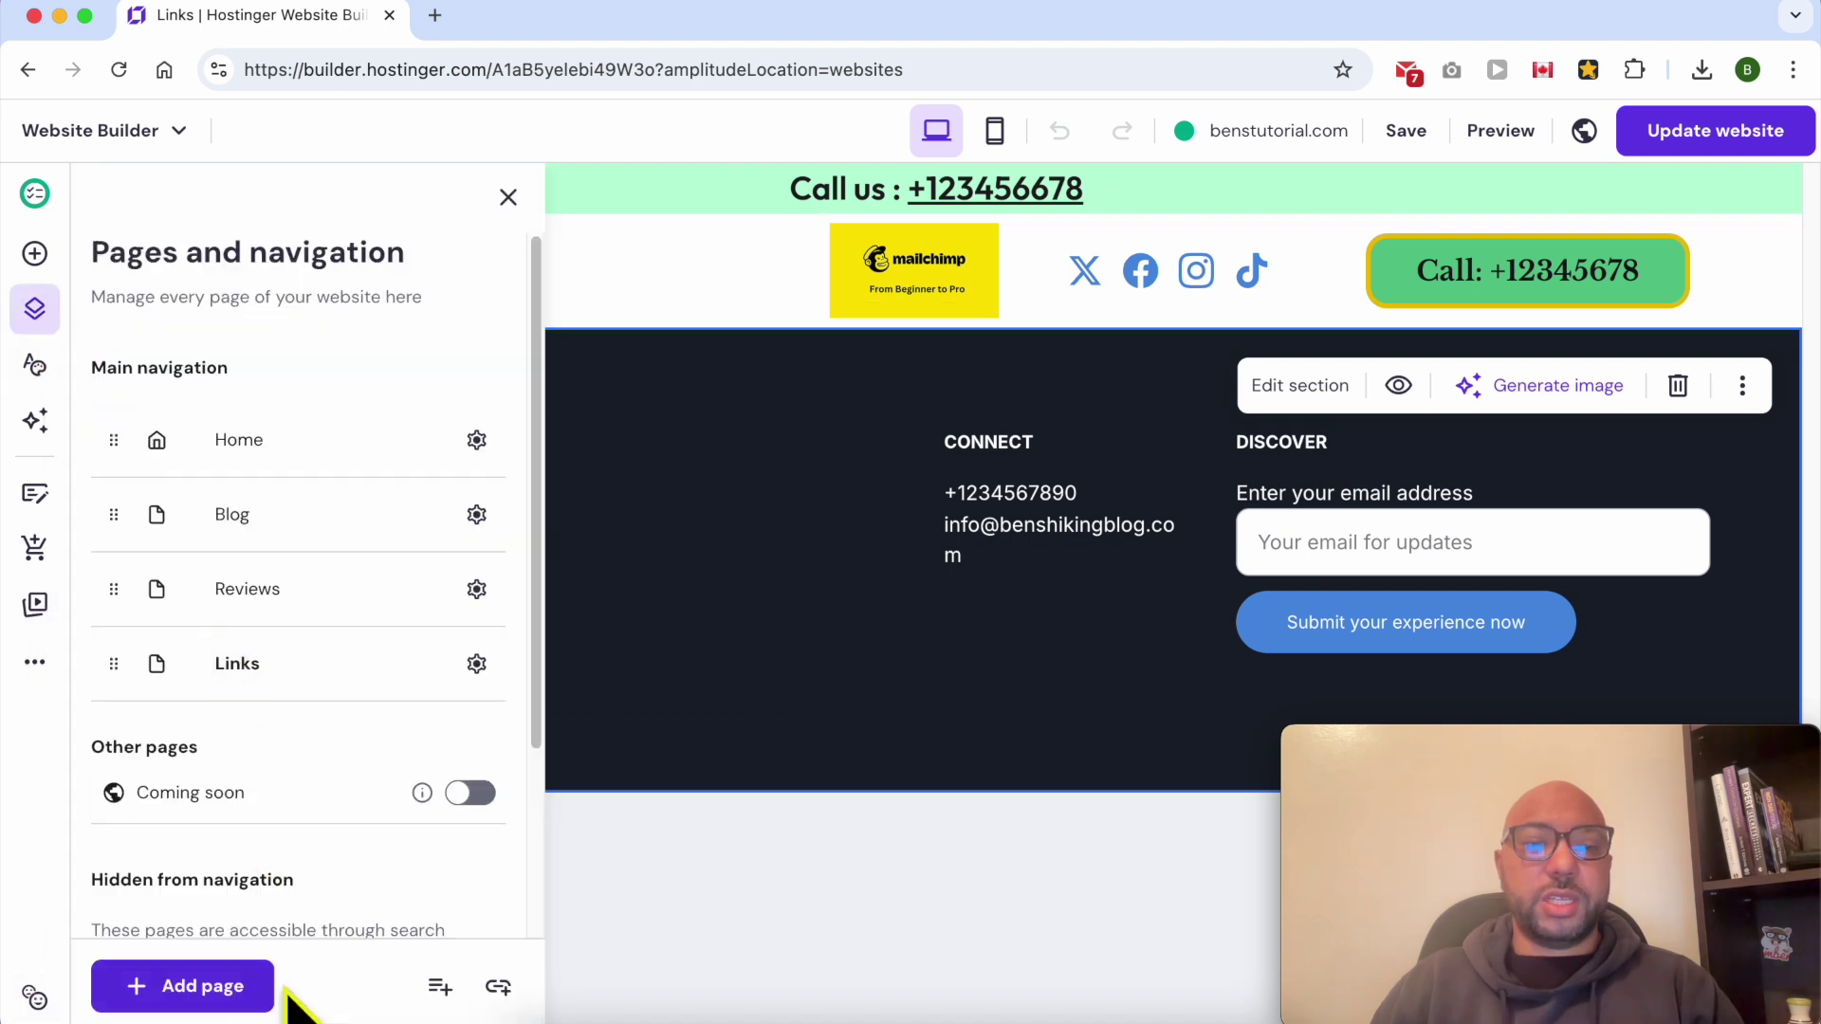
pyautogui.click(435, 990)
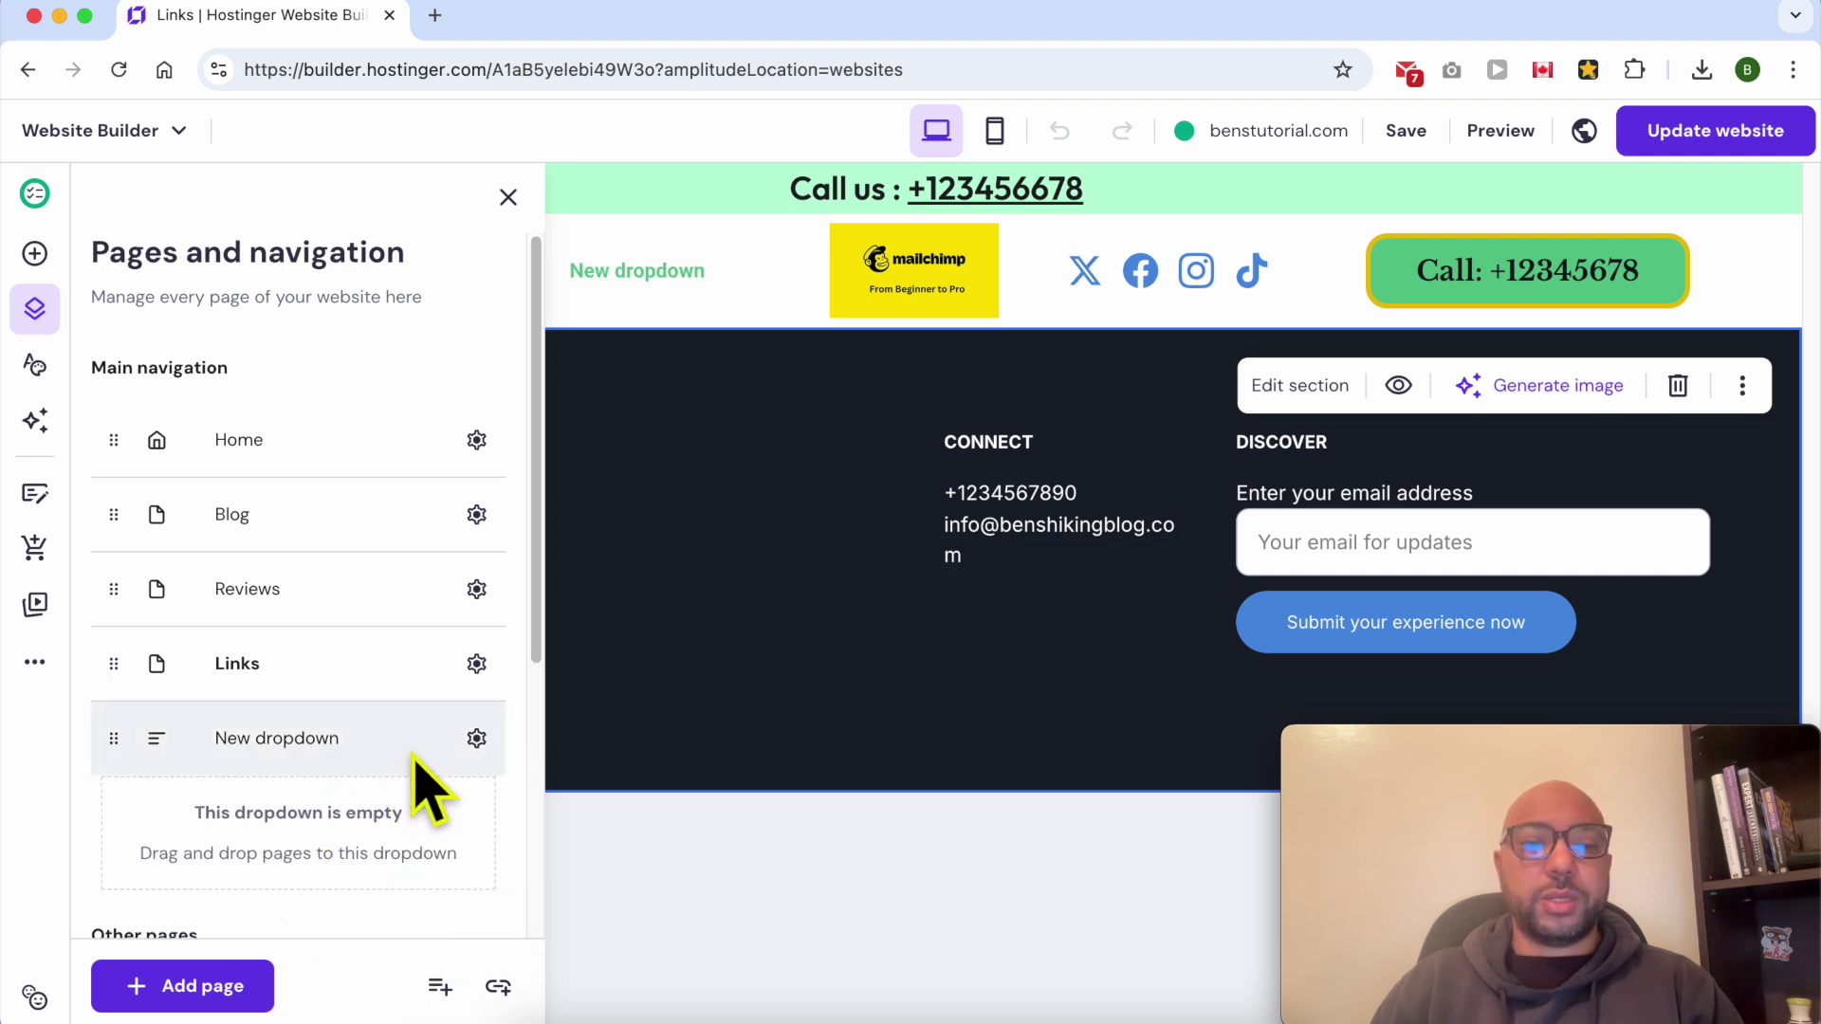
pyautogui.click(475, 738)
pyautogui.click(555, 764)
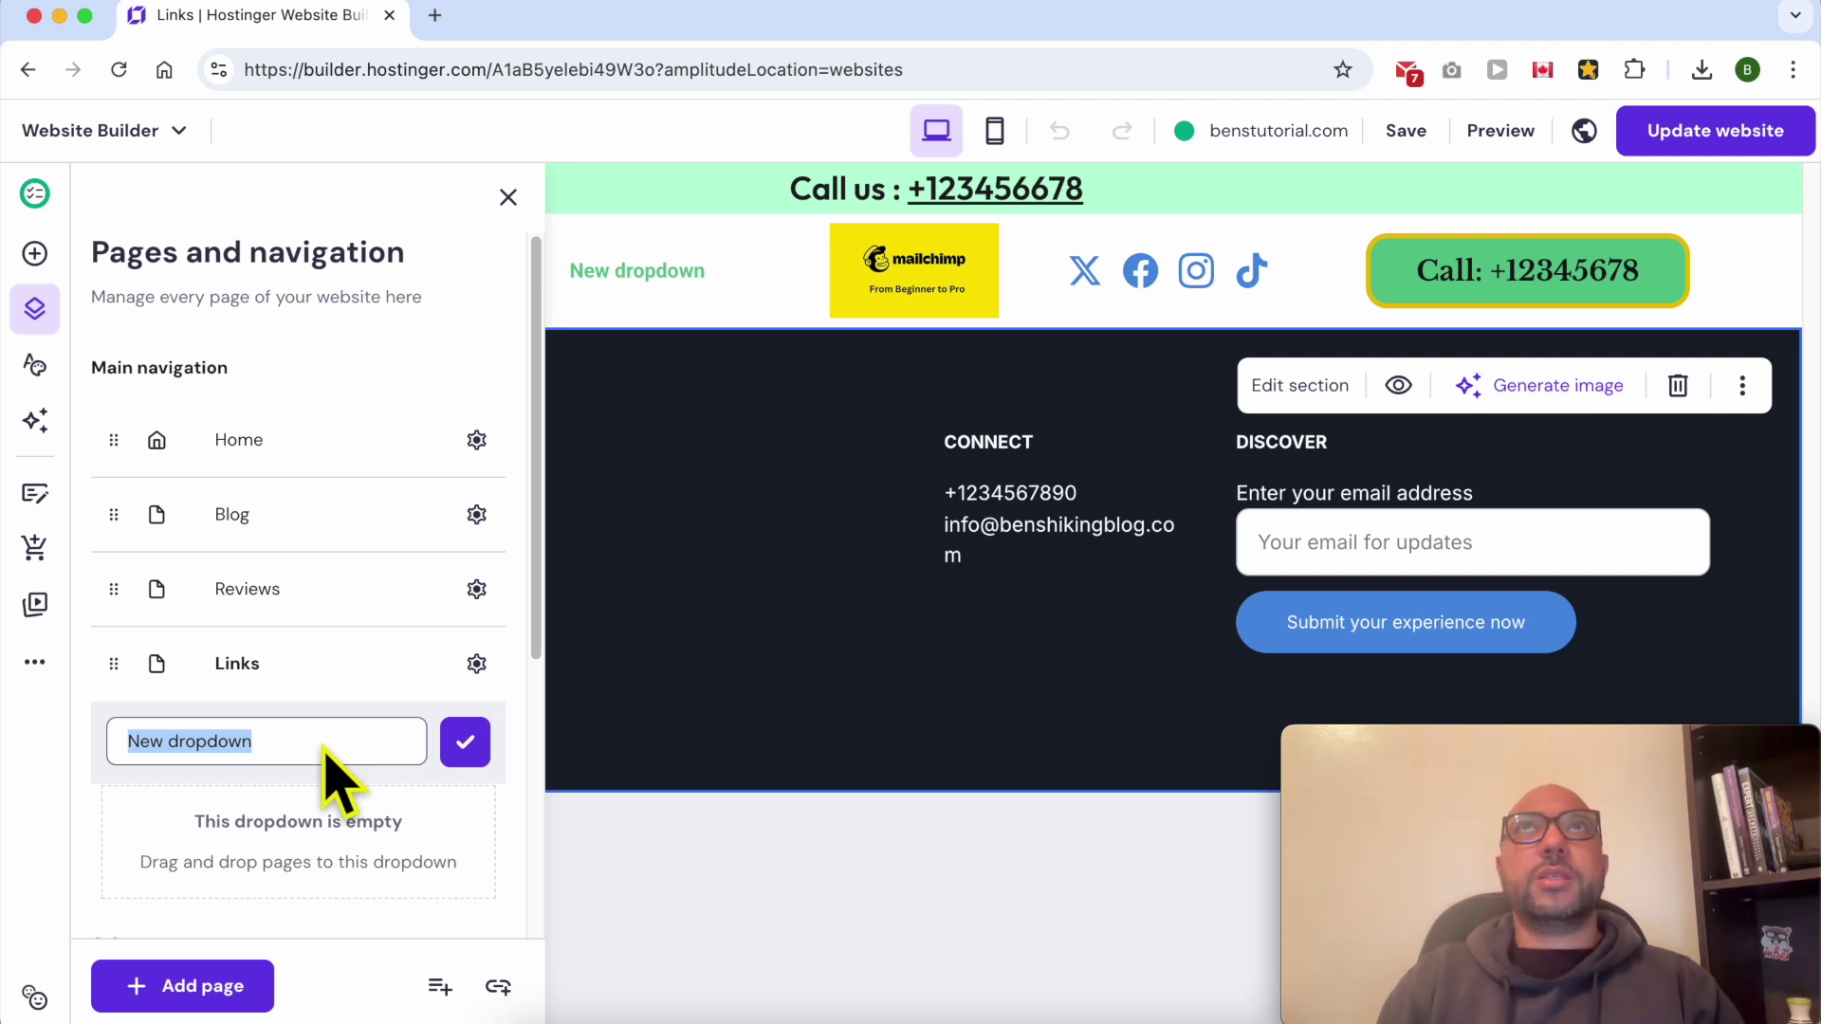
pyautogui.write('More')
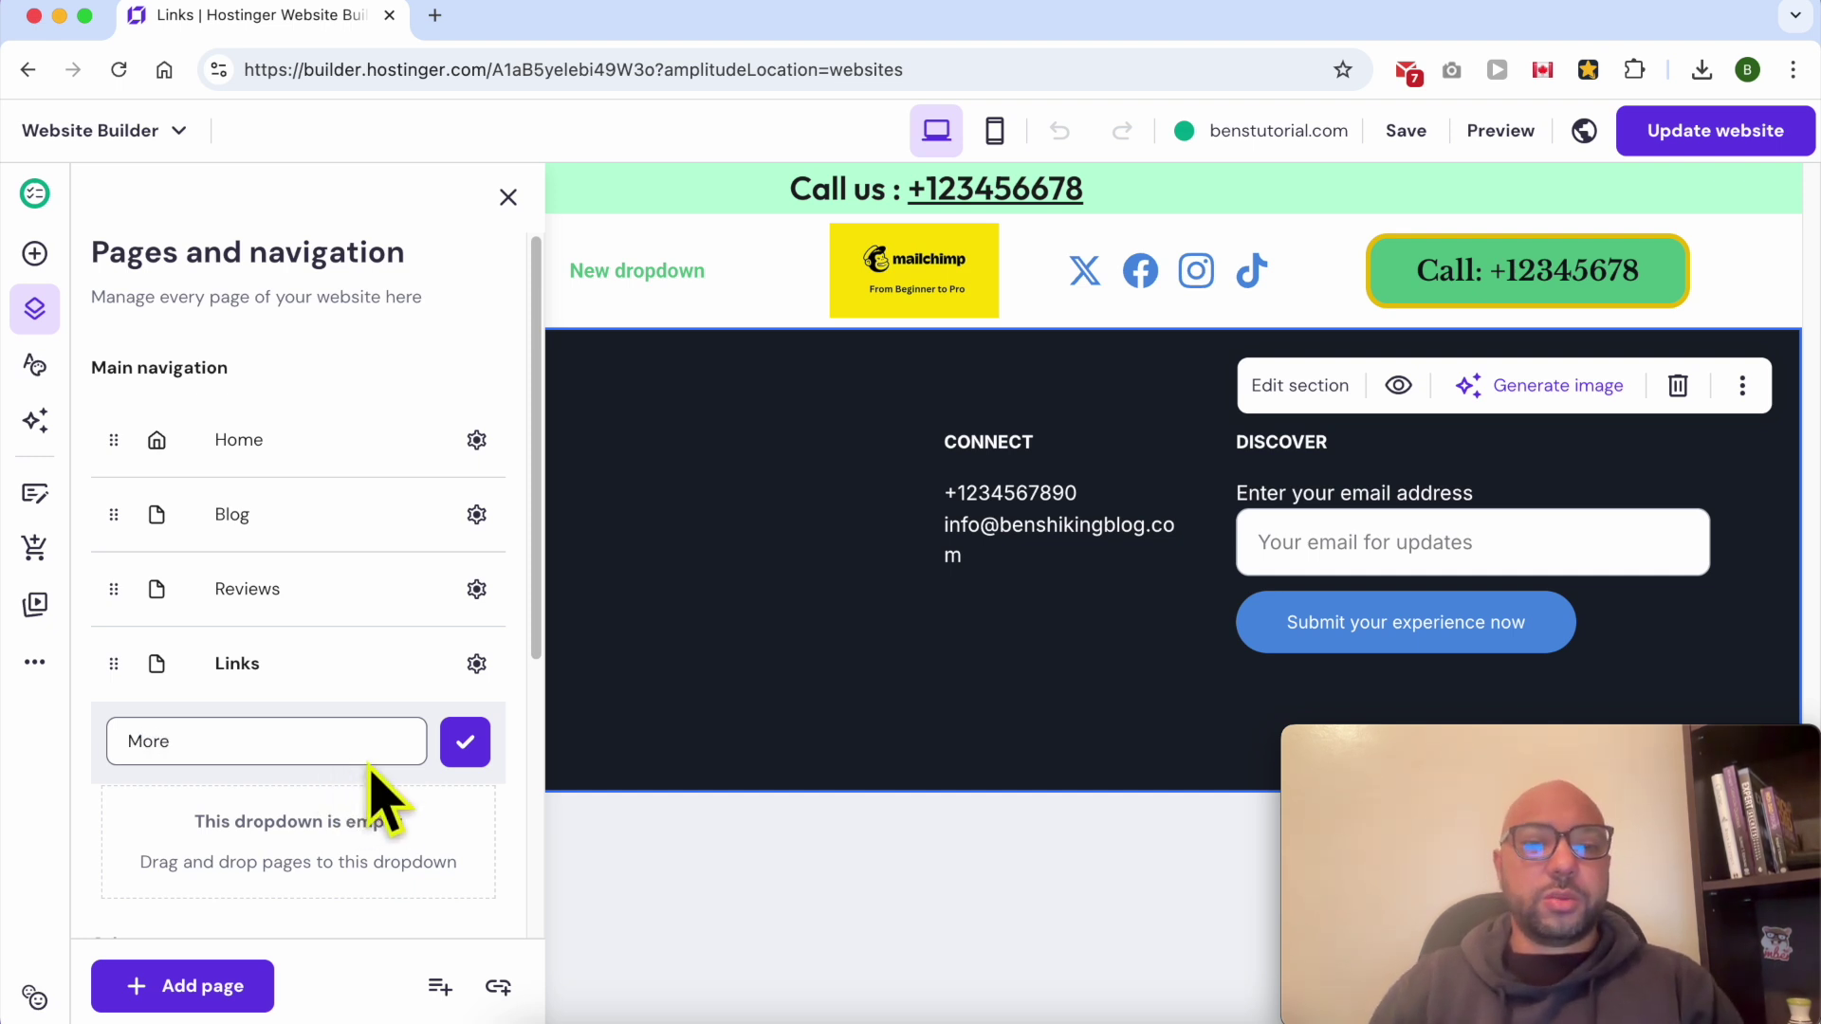
pyautogui.click(467, 745)
# Step: Drag Blog into the More dropdown, then Links under Blog, and close the list
pyautogui.click(180, 589)
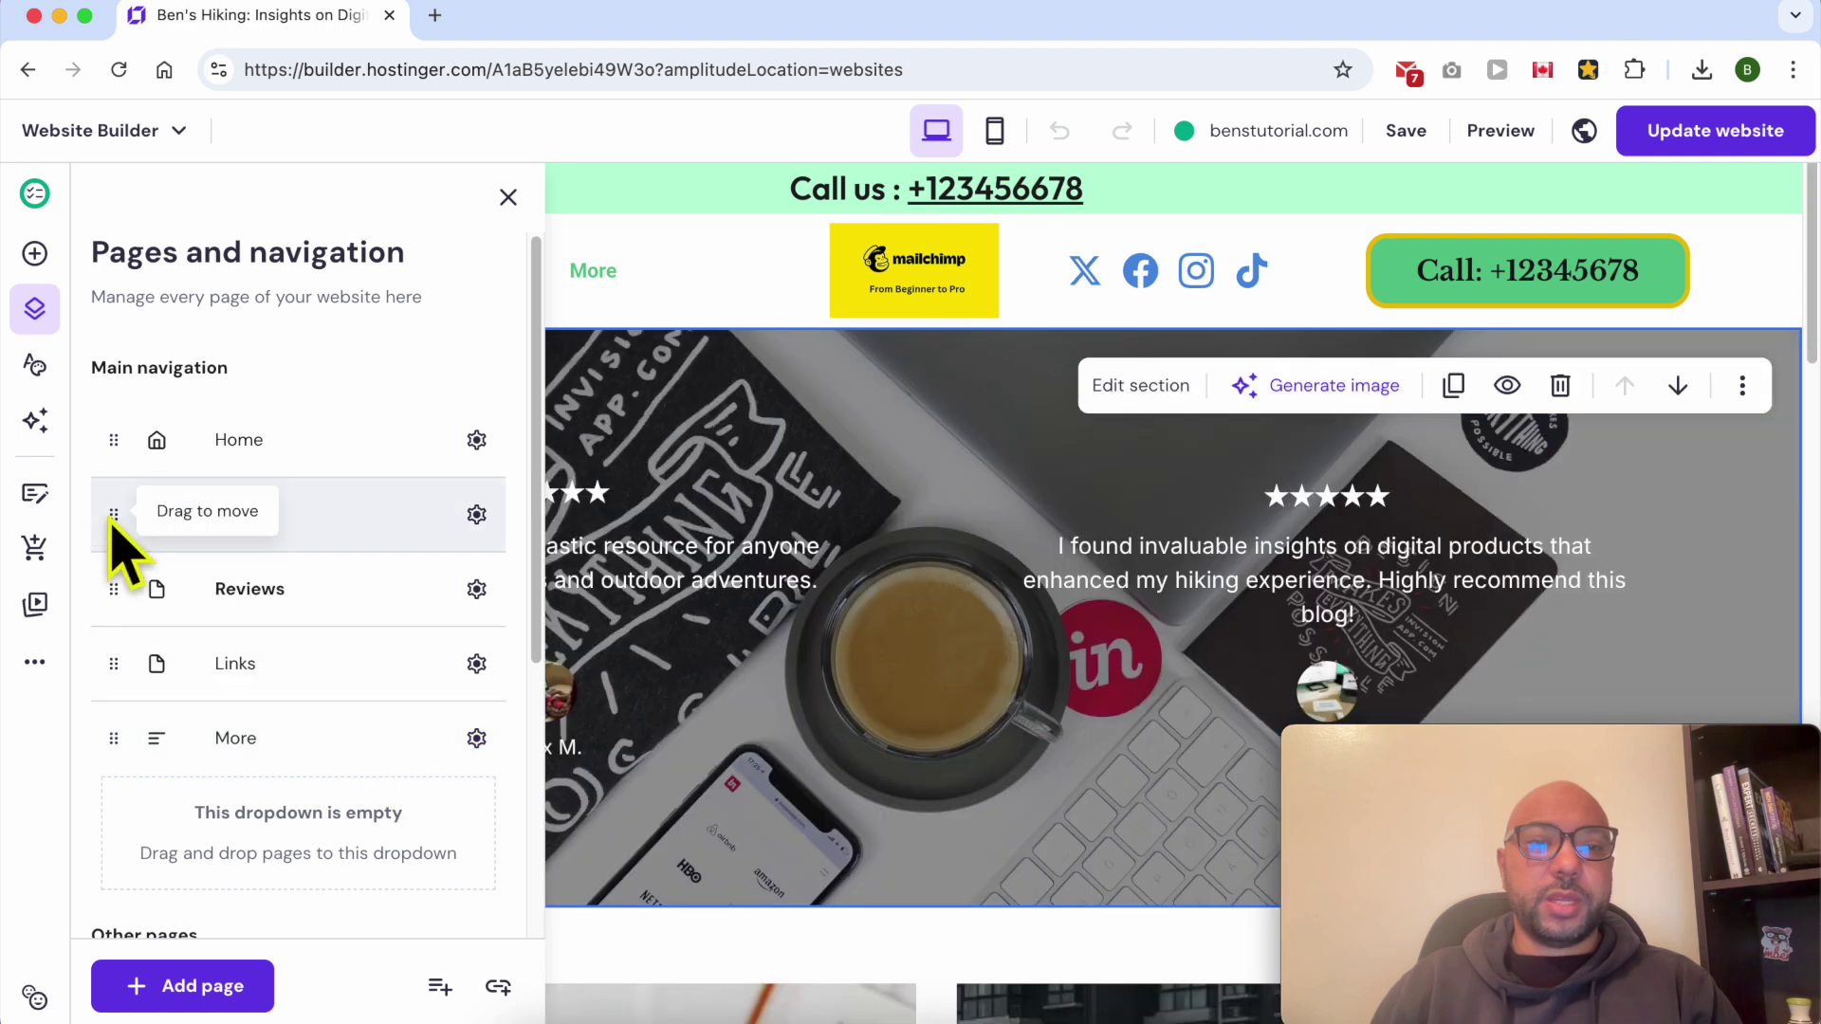
pyautogui.moveTo(112, 519); pyautogui.dragTo(174, 756)
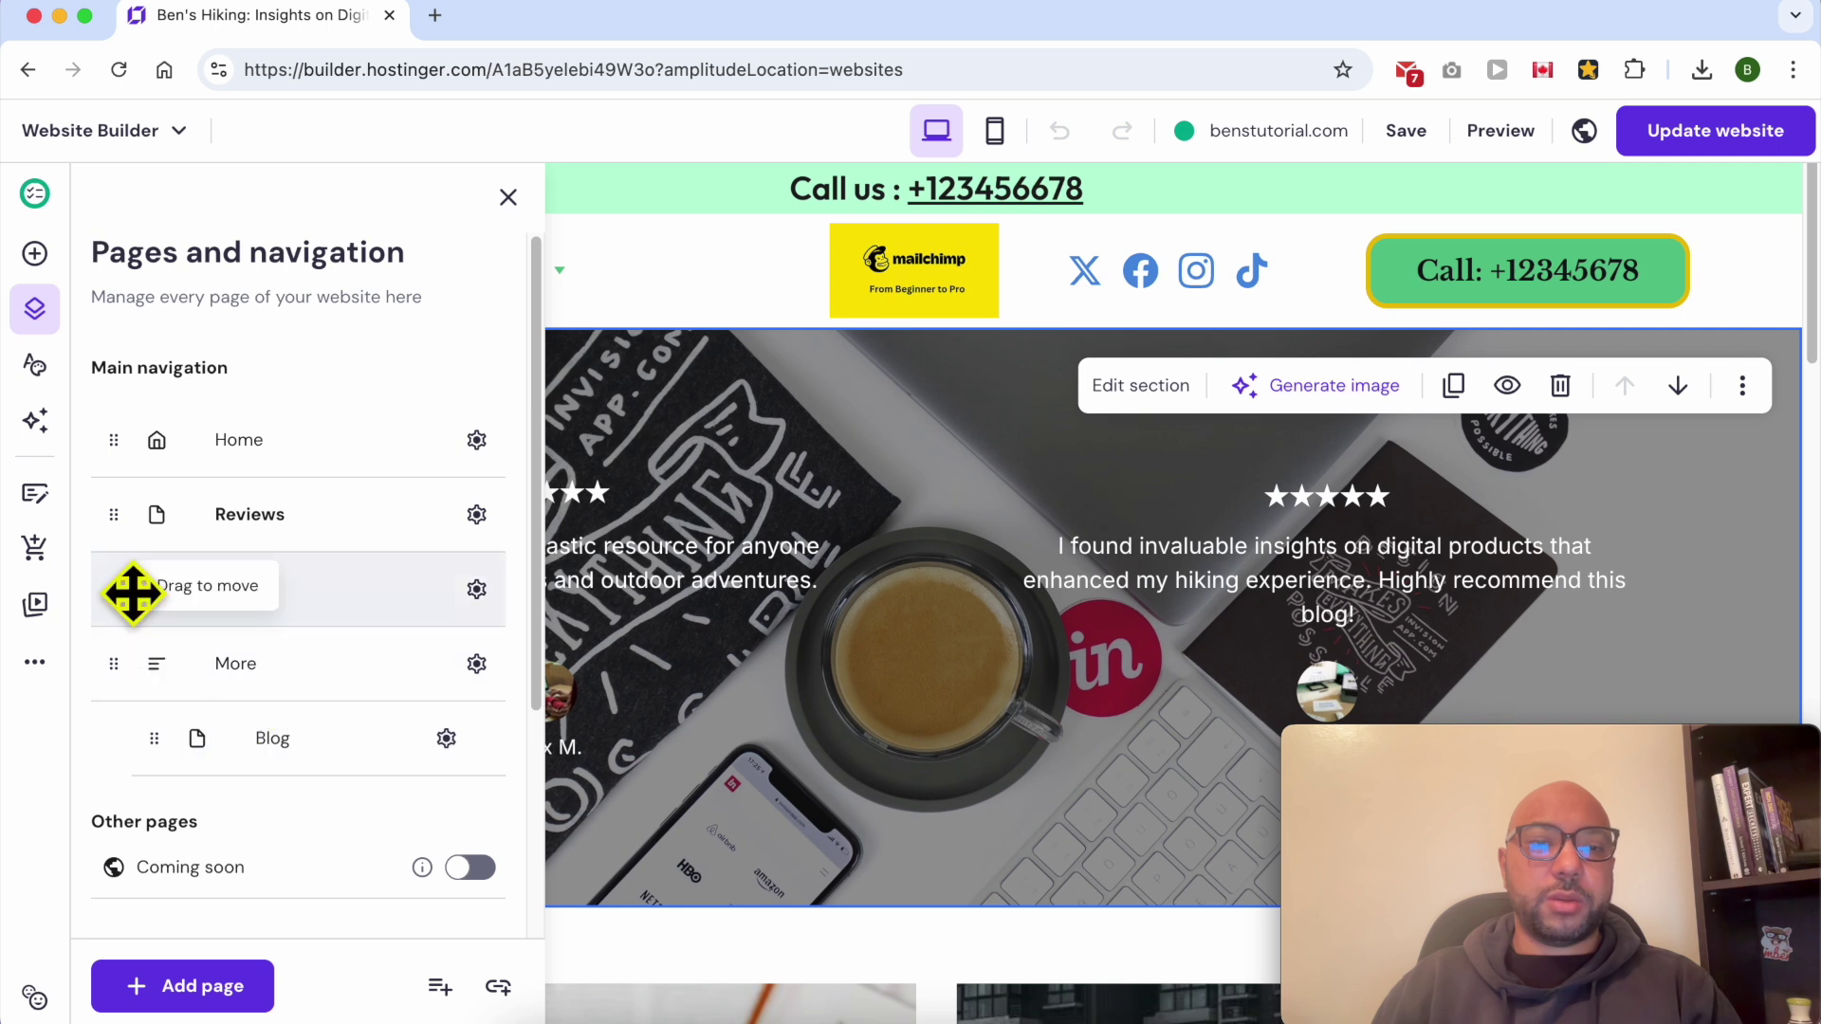
pyautogui.moveTo(121, 600); pyautogui.dragTo(194, 738)
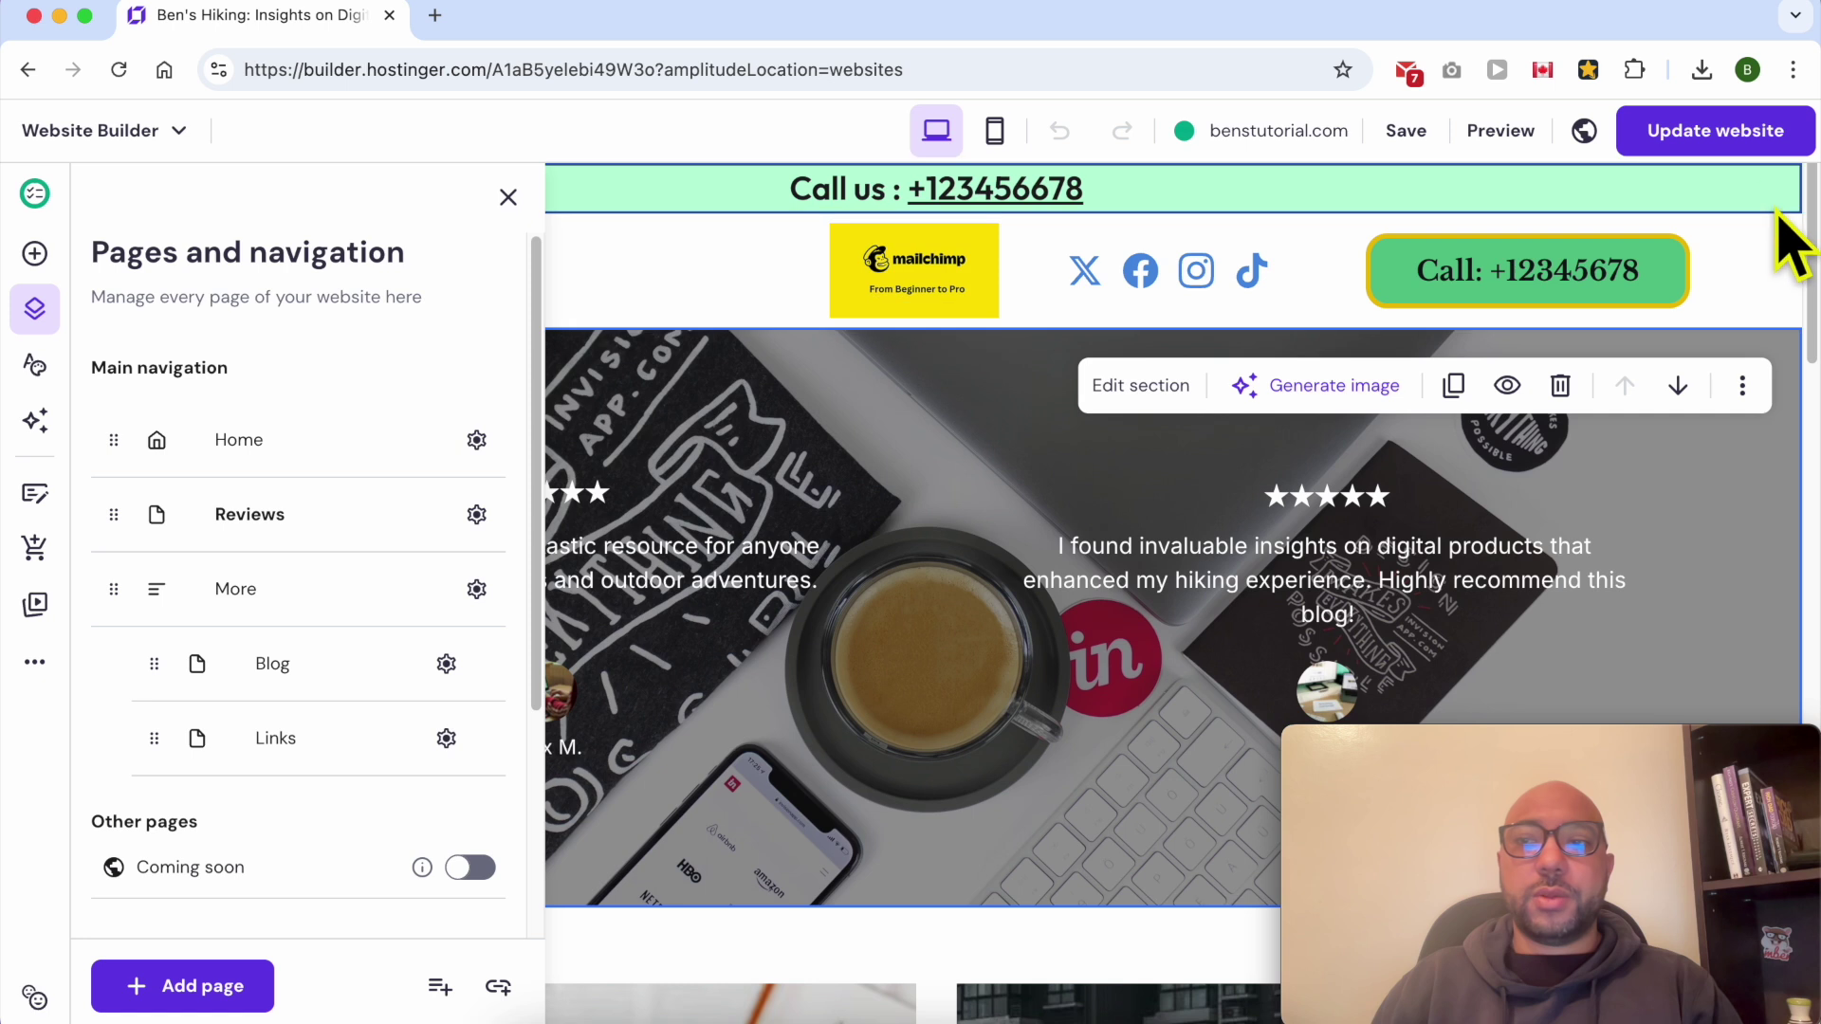
pyautogui.click(948, 482)
# Step: Publish with Update website and check the More dropdown on the live site
pyautogui.moveTo(471, 294)
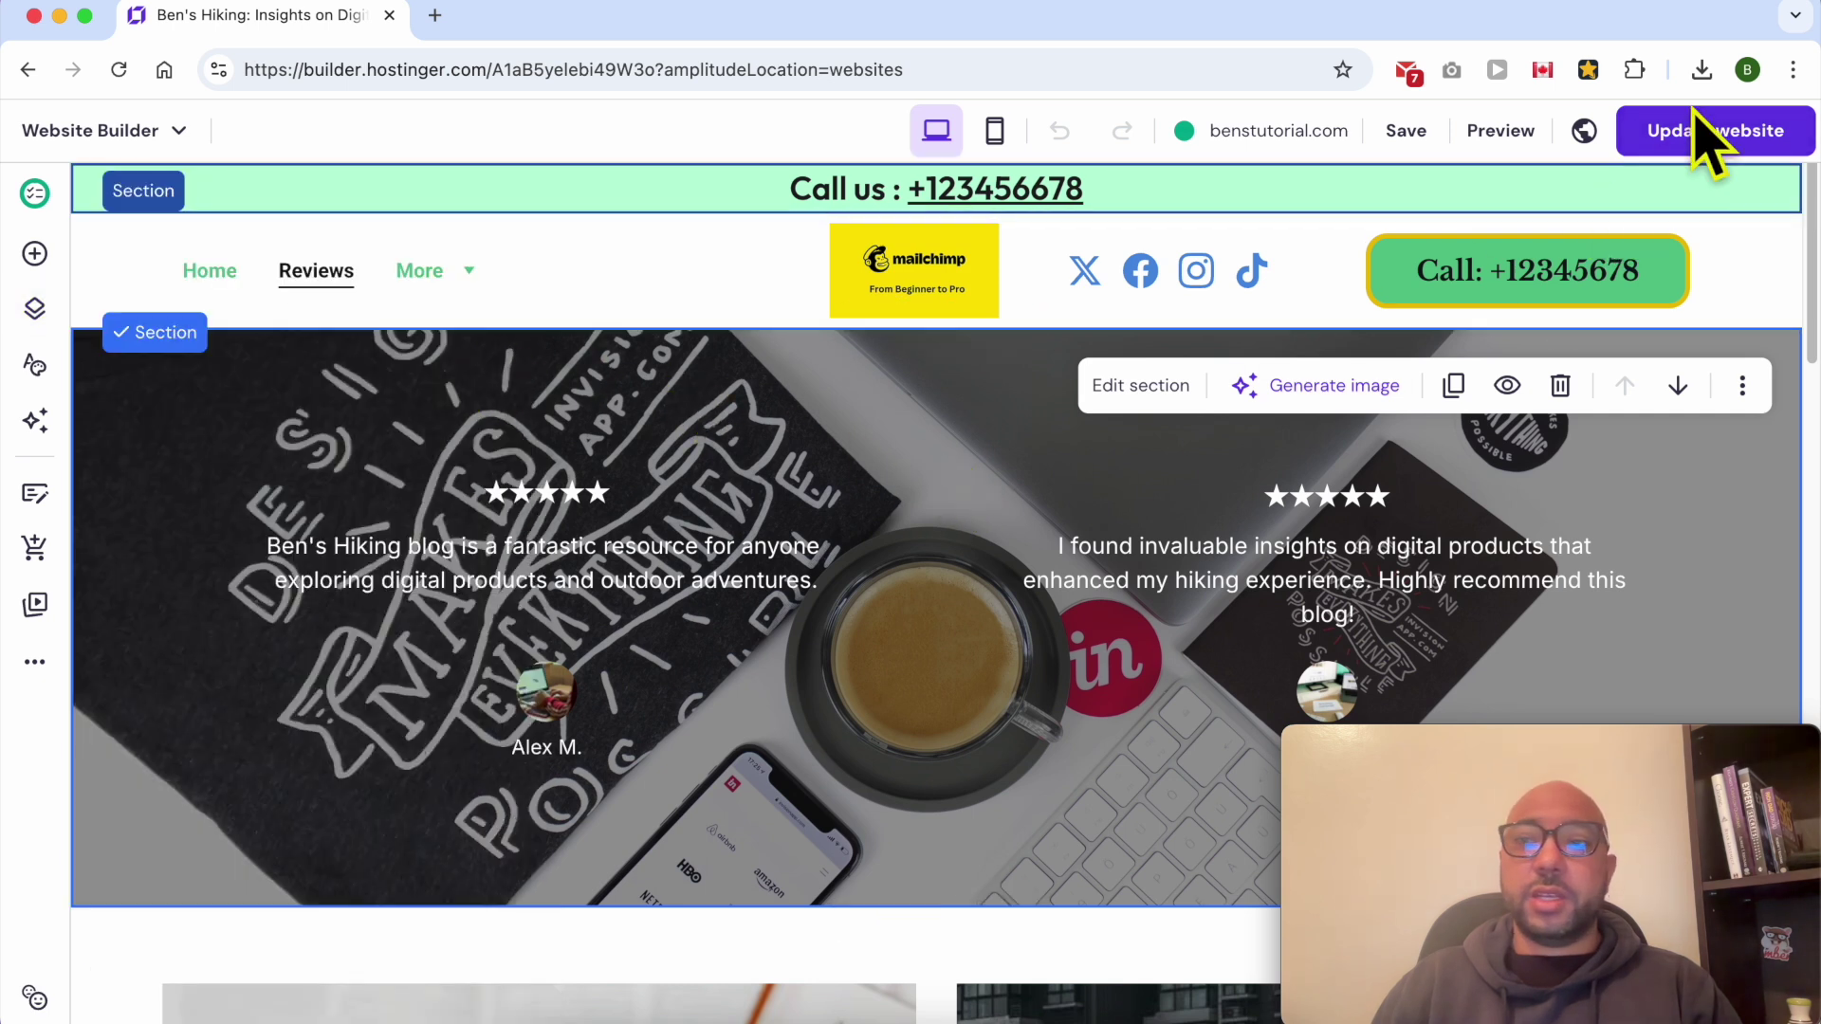
pyautogui.click(1718, 150)
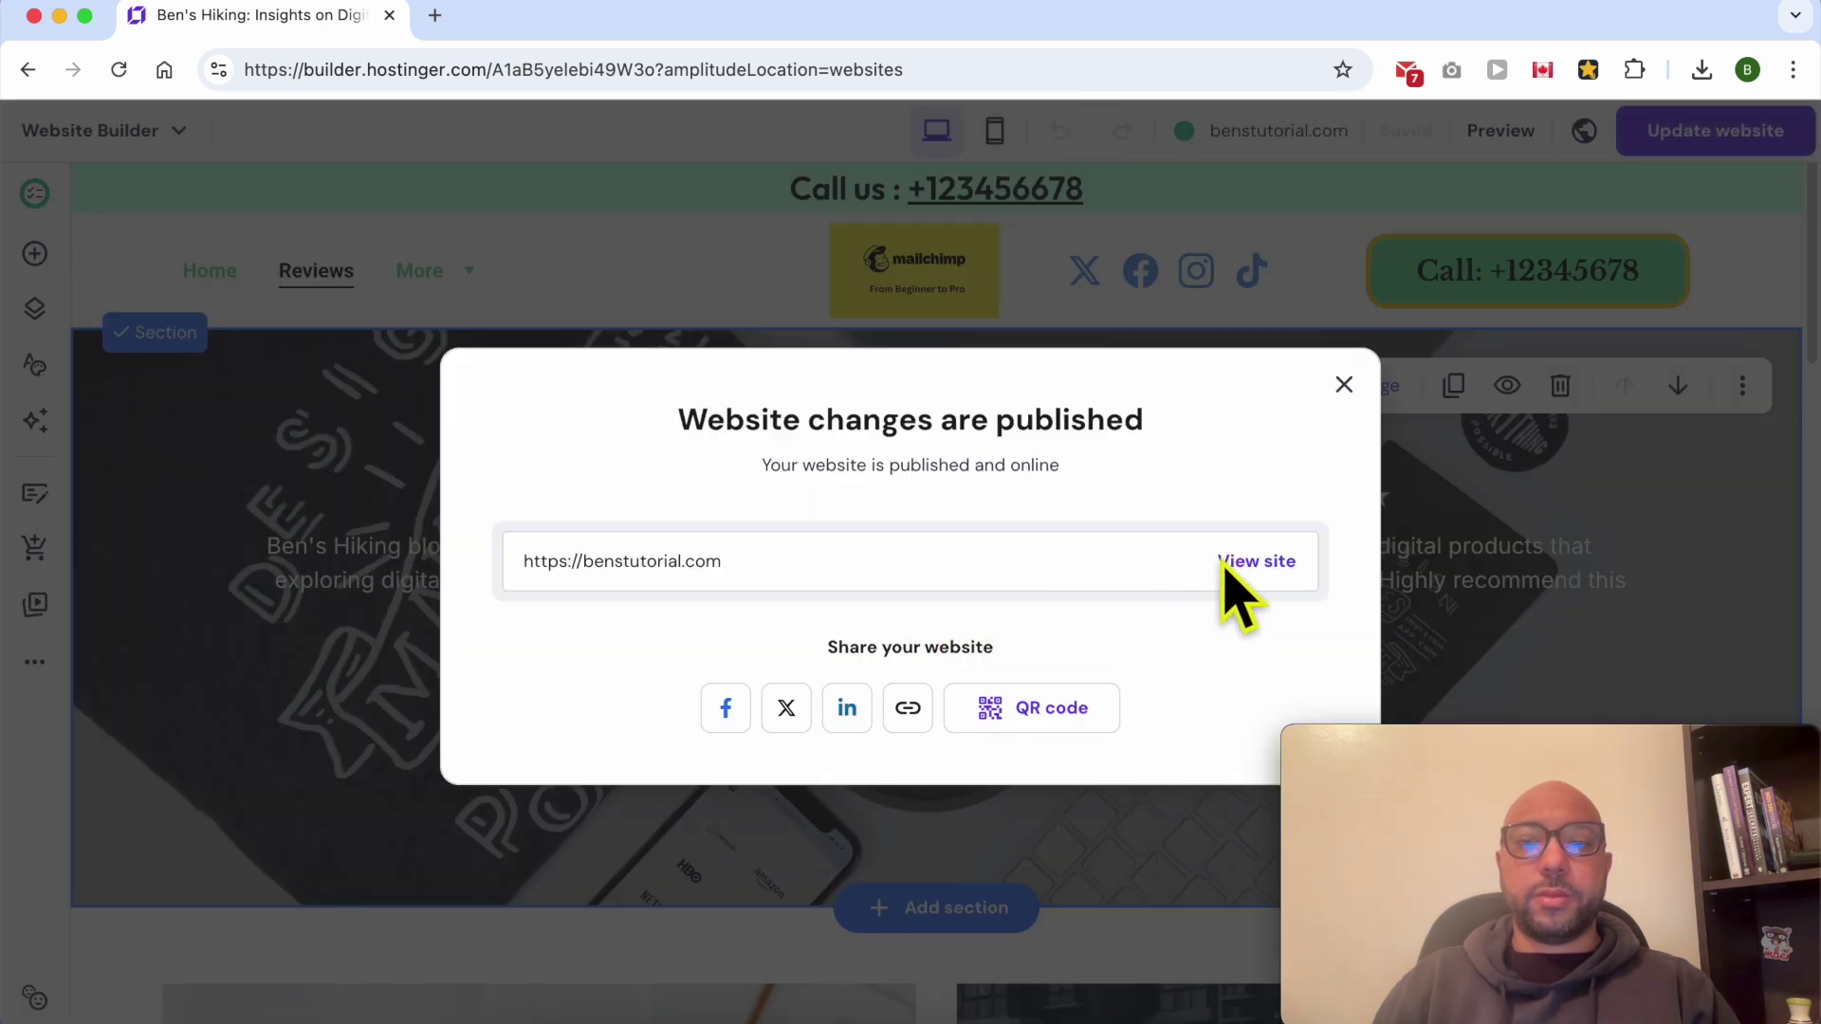
pyautogui.click(1204, 562)
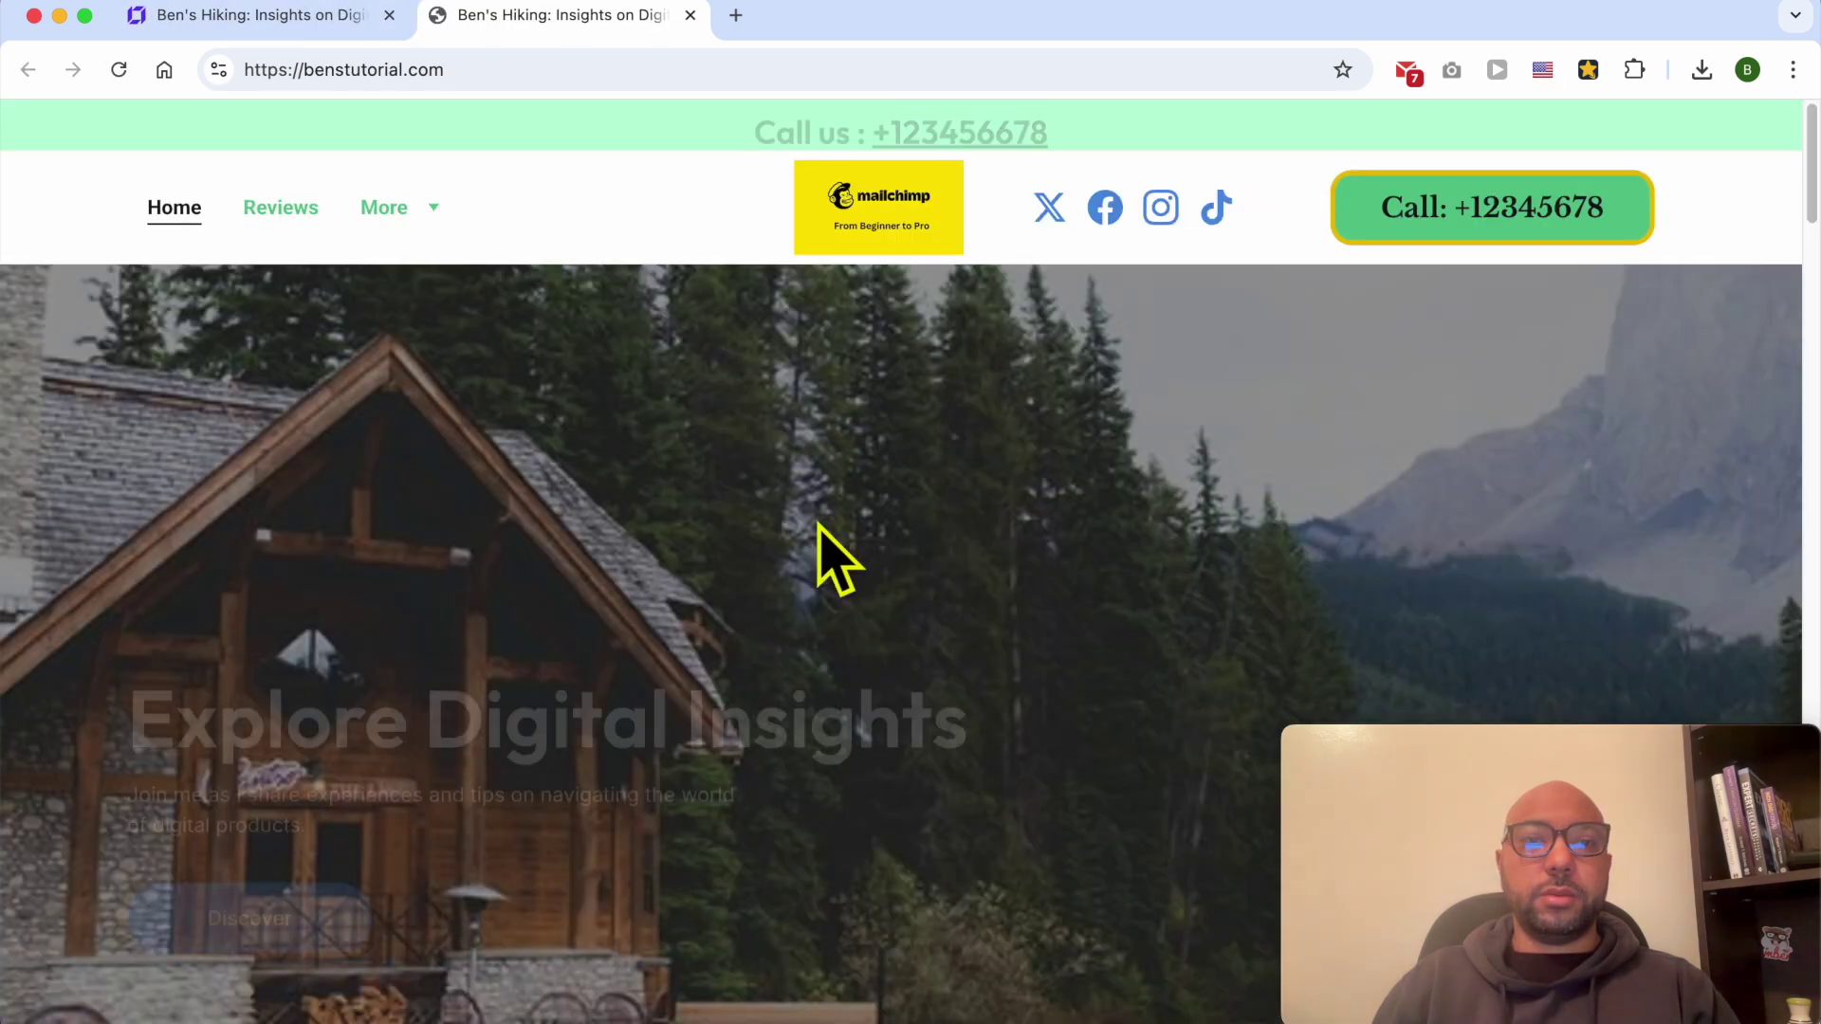
pyautogui.moveTo(417, 211)
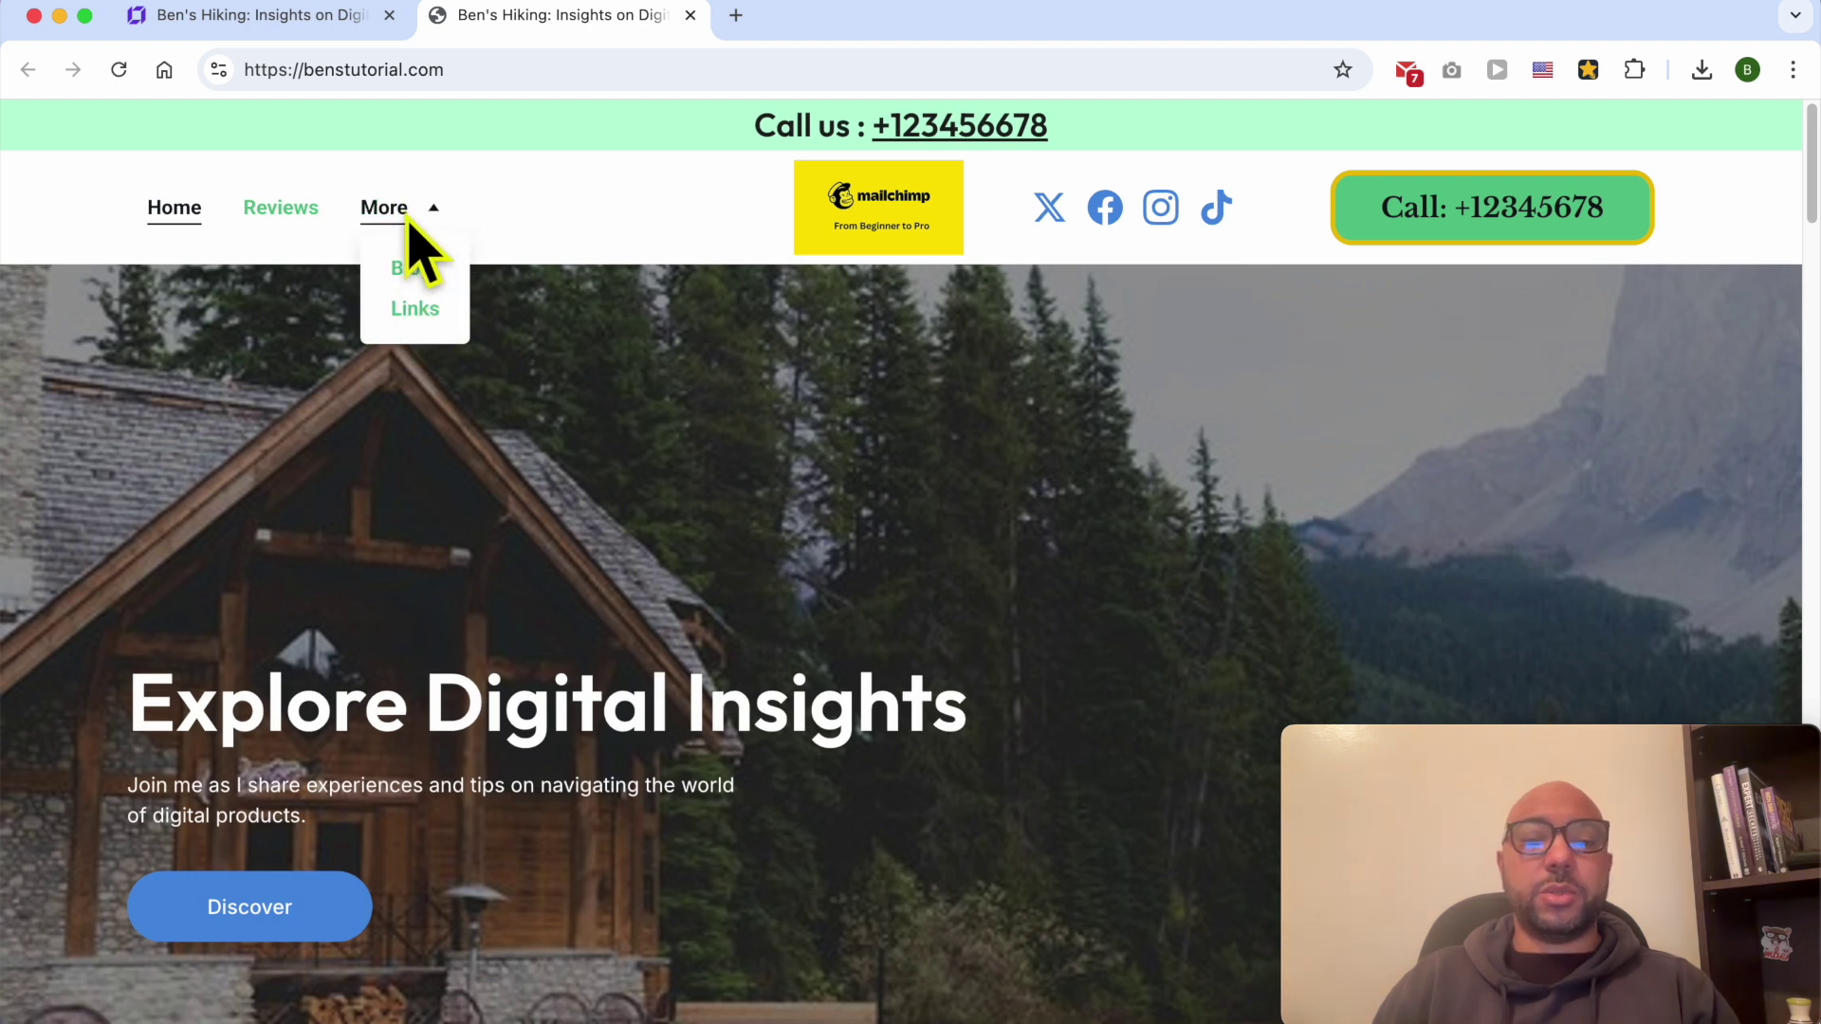
# Step: Back in the editor, add a navigation link and clear its default New link name
pyautogui.click(284, 16)
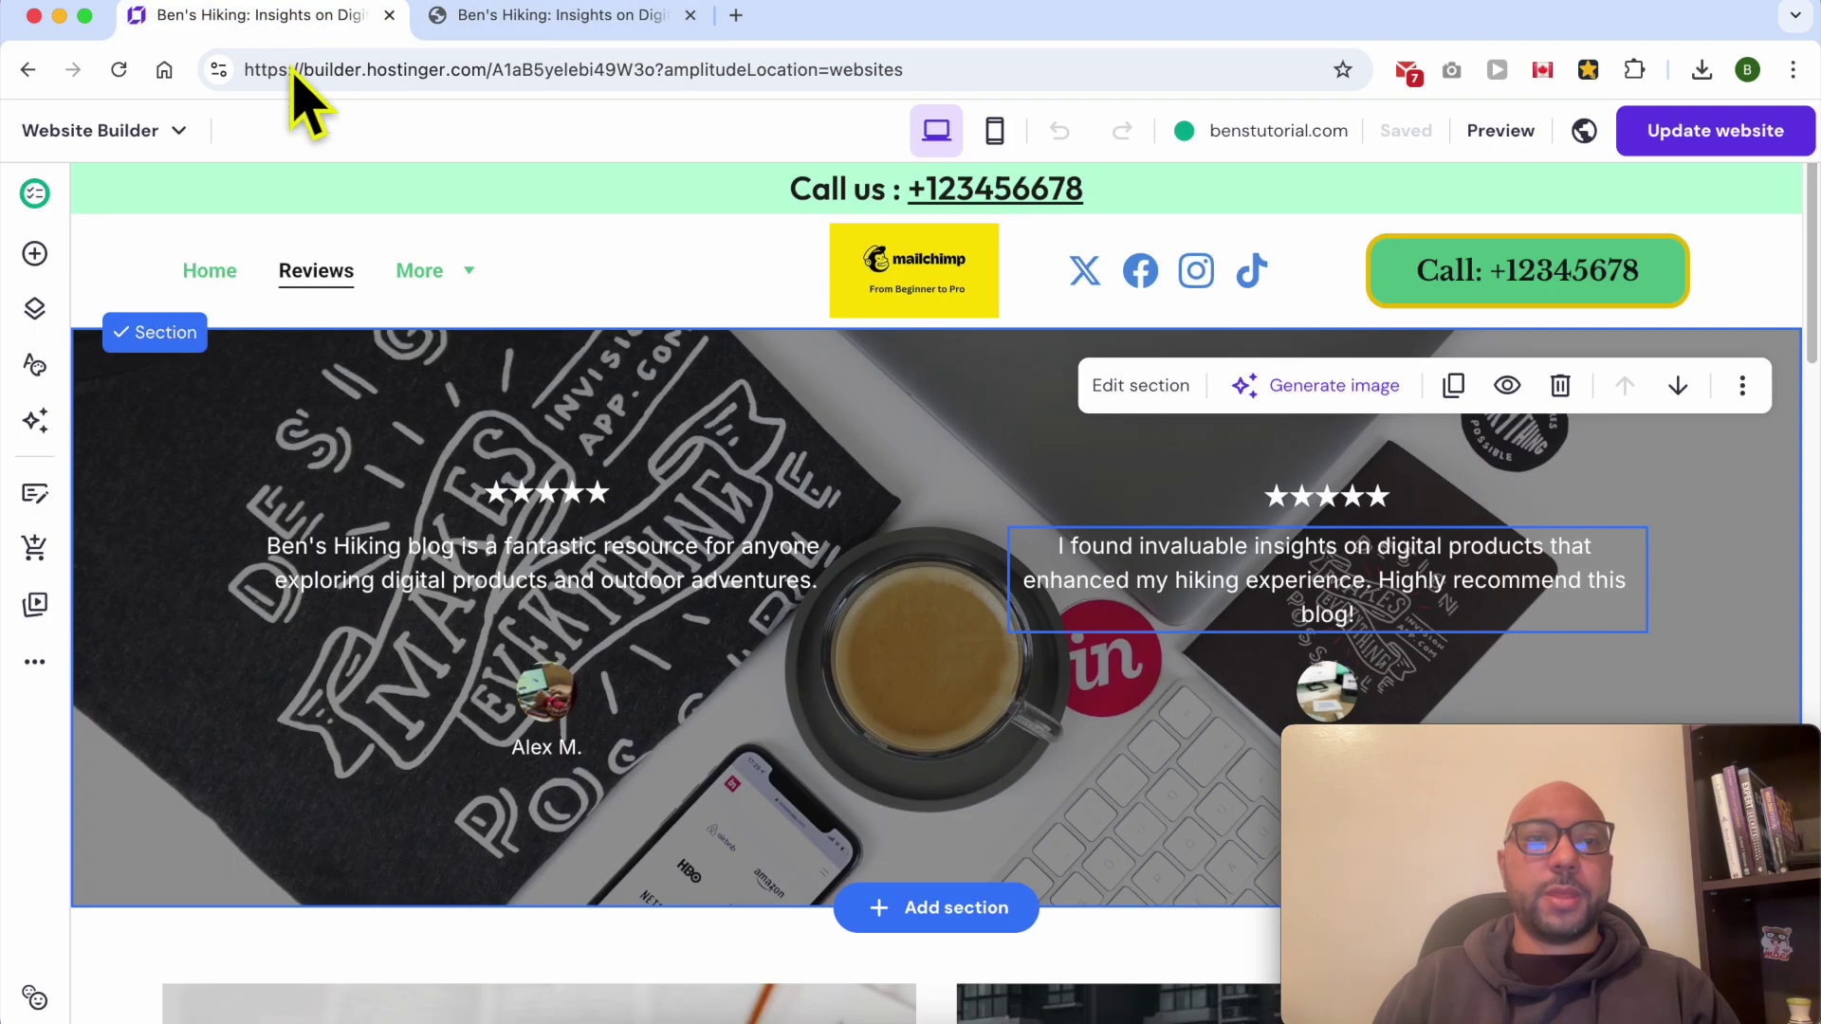
pyautogui.click(35, 311)
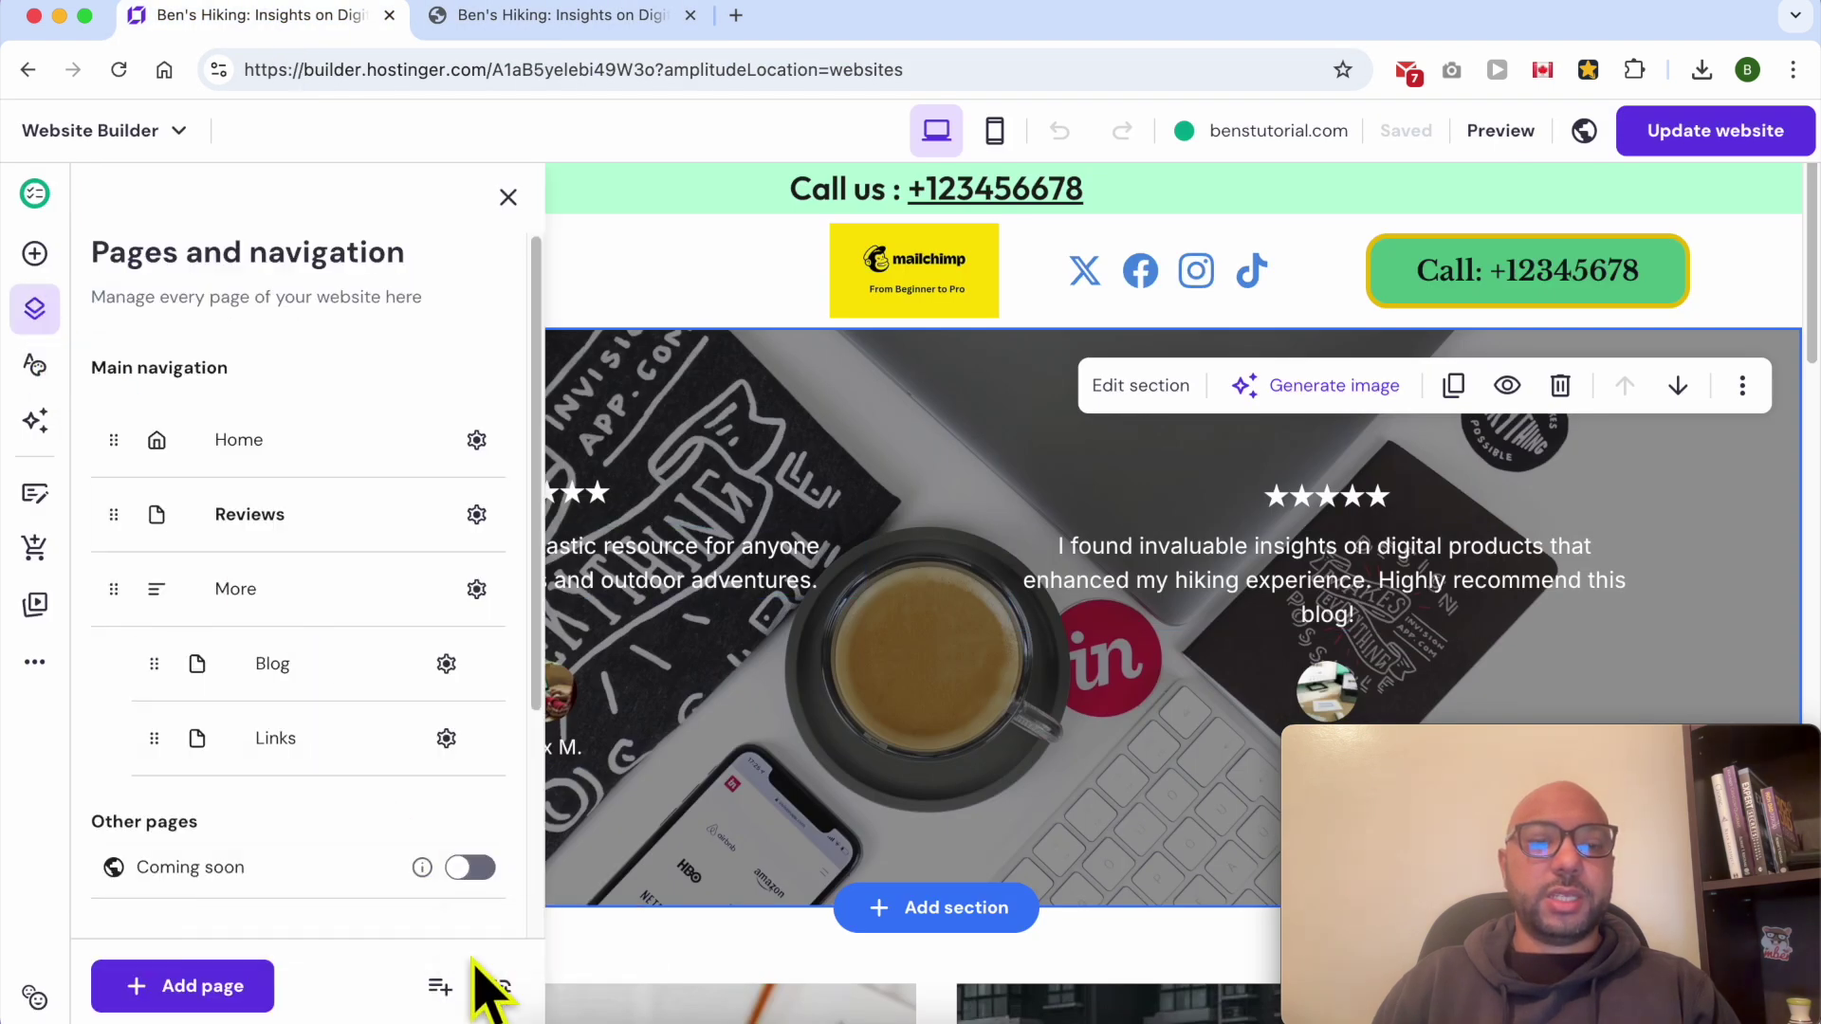
pyautogui.click(497, 990)
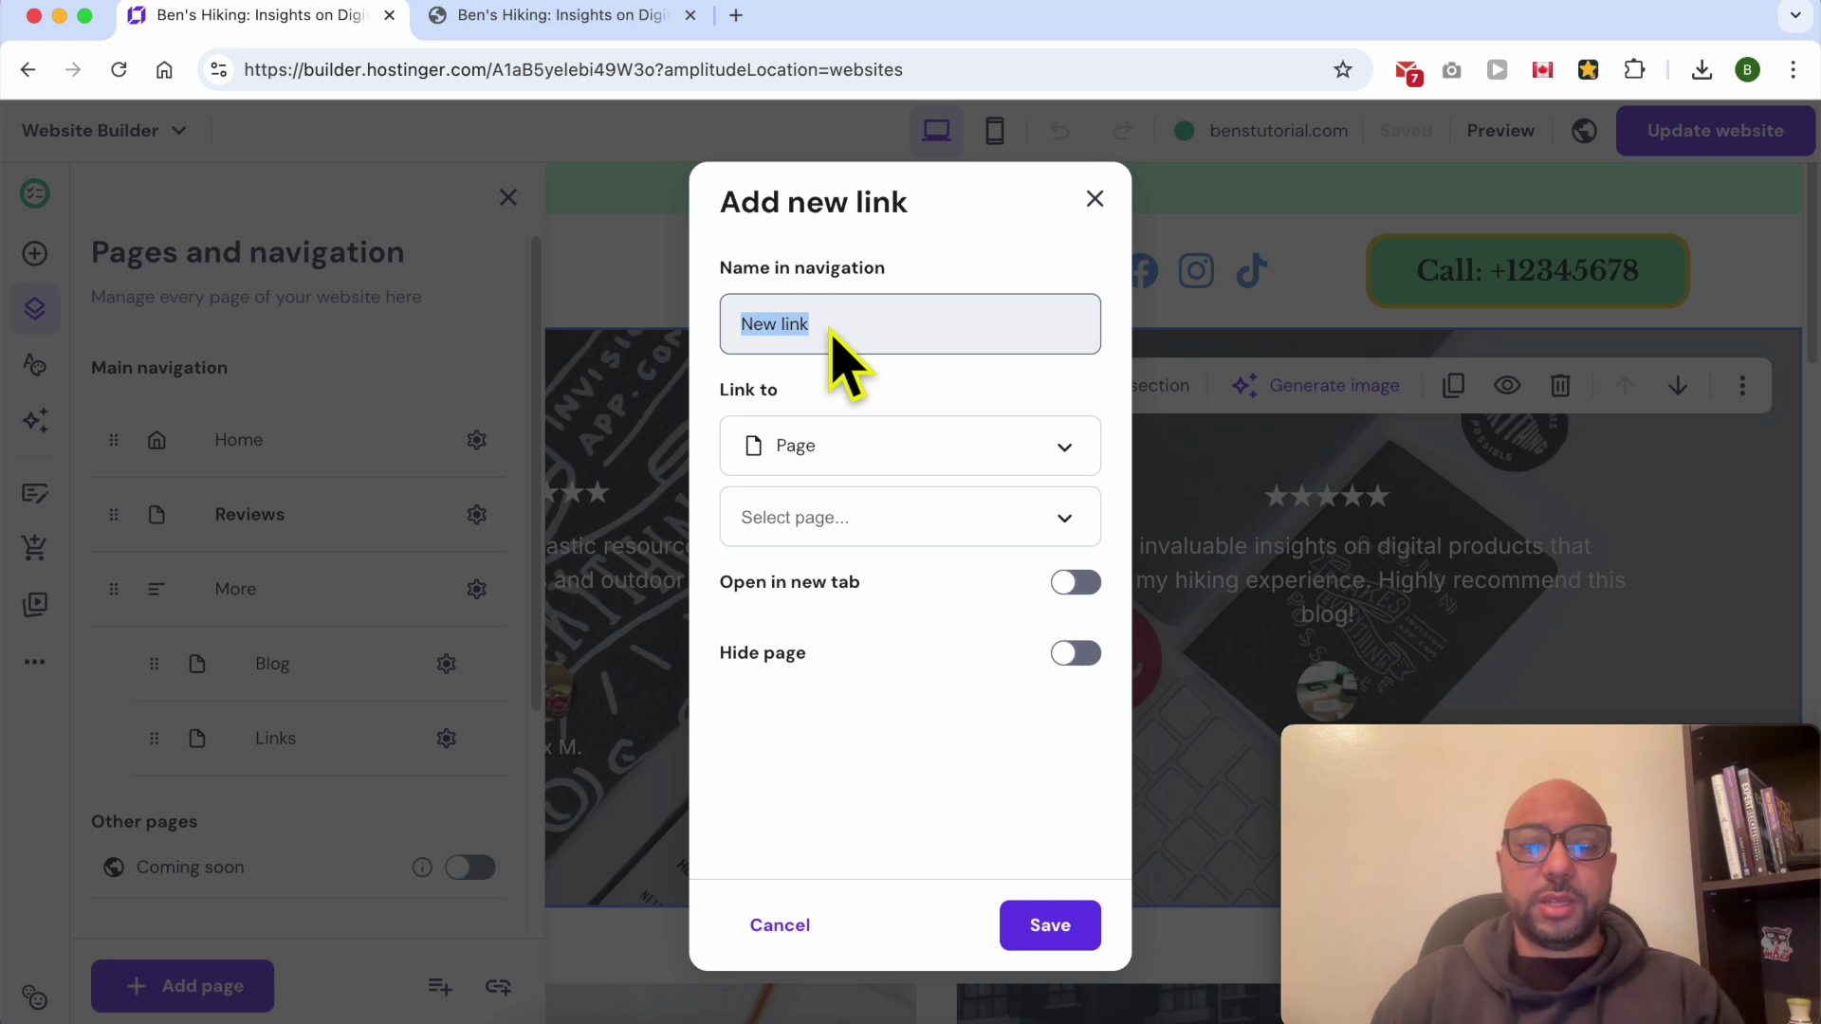
pyautogui.press('BackSpace')
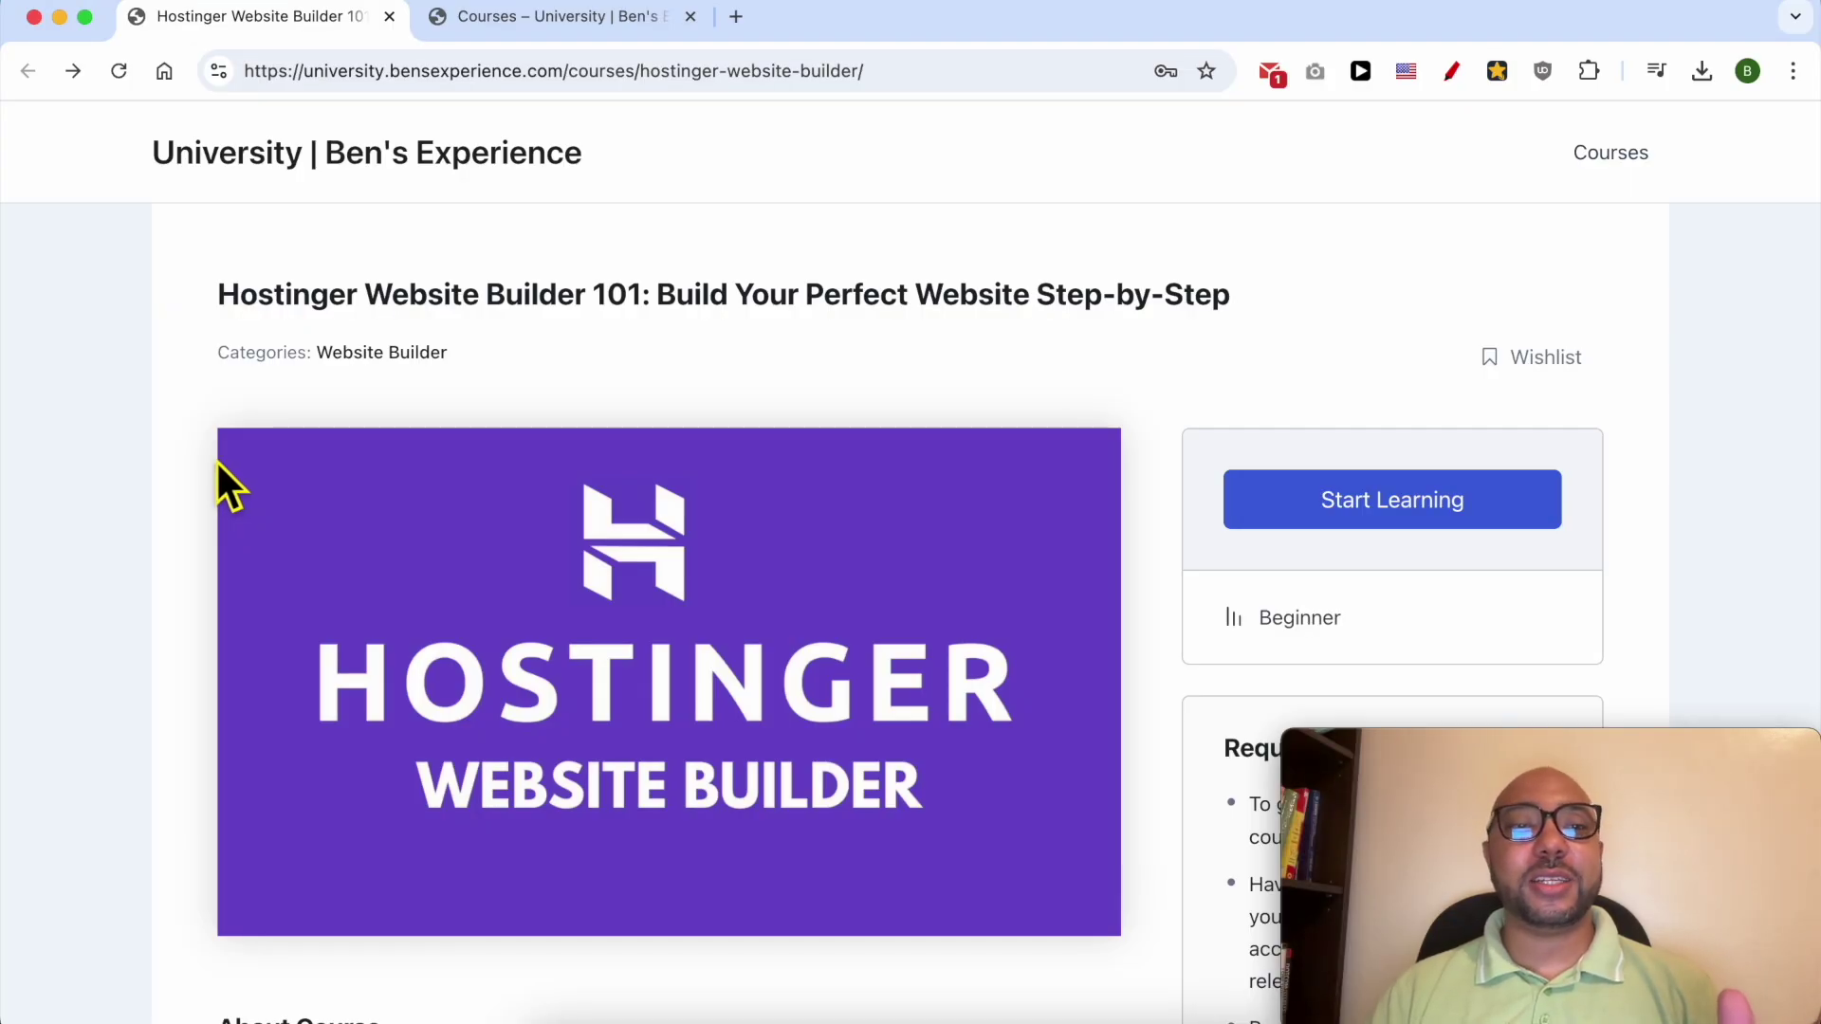
# Step: Select the course title and expand the Website Setup and Content Creation lessons
pyautogui.moveTo(245, 327); pyautogui.dragTo(603, 321)
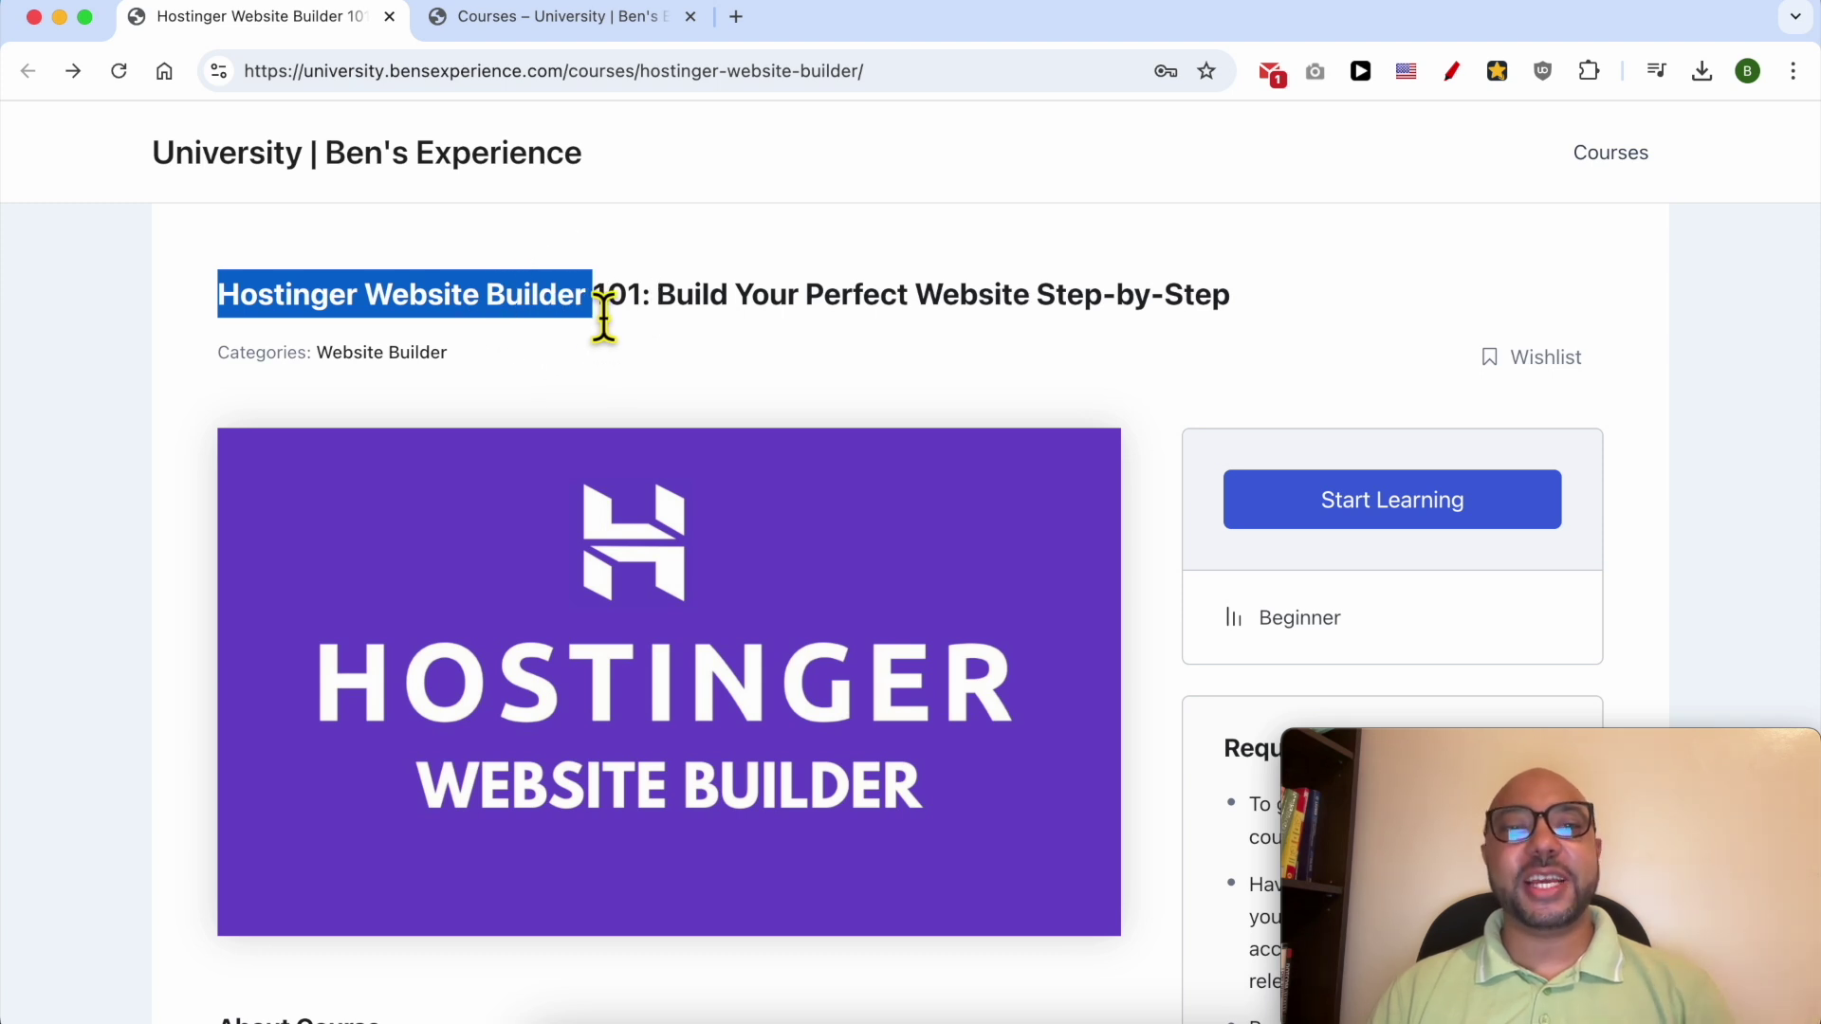
pyautogui.scroll(-5, 590, 347)
pyautogui.scroll(-5, 590, 347)
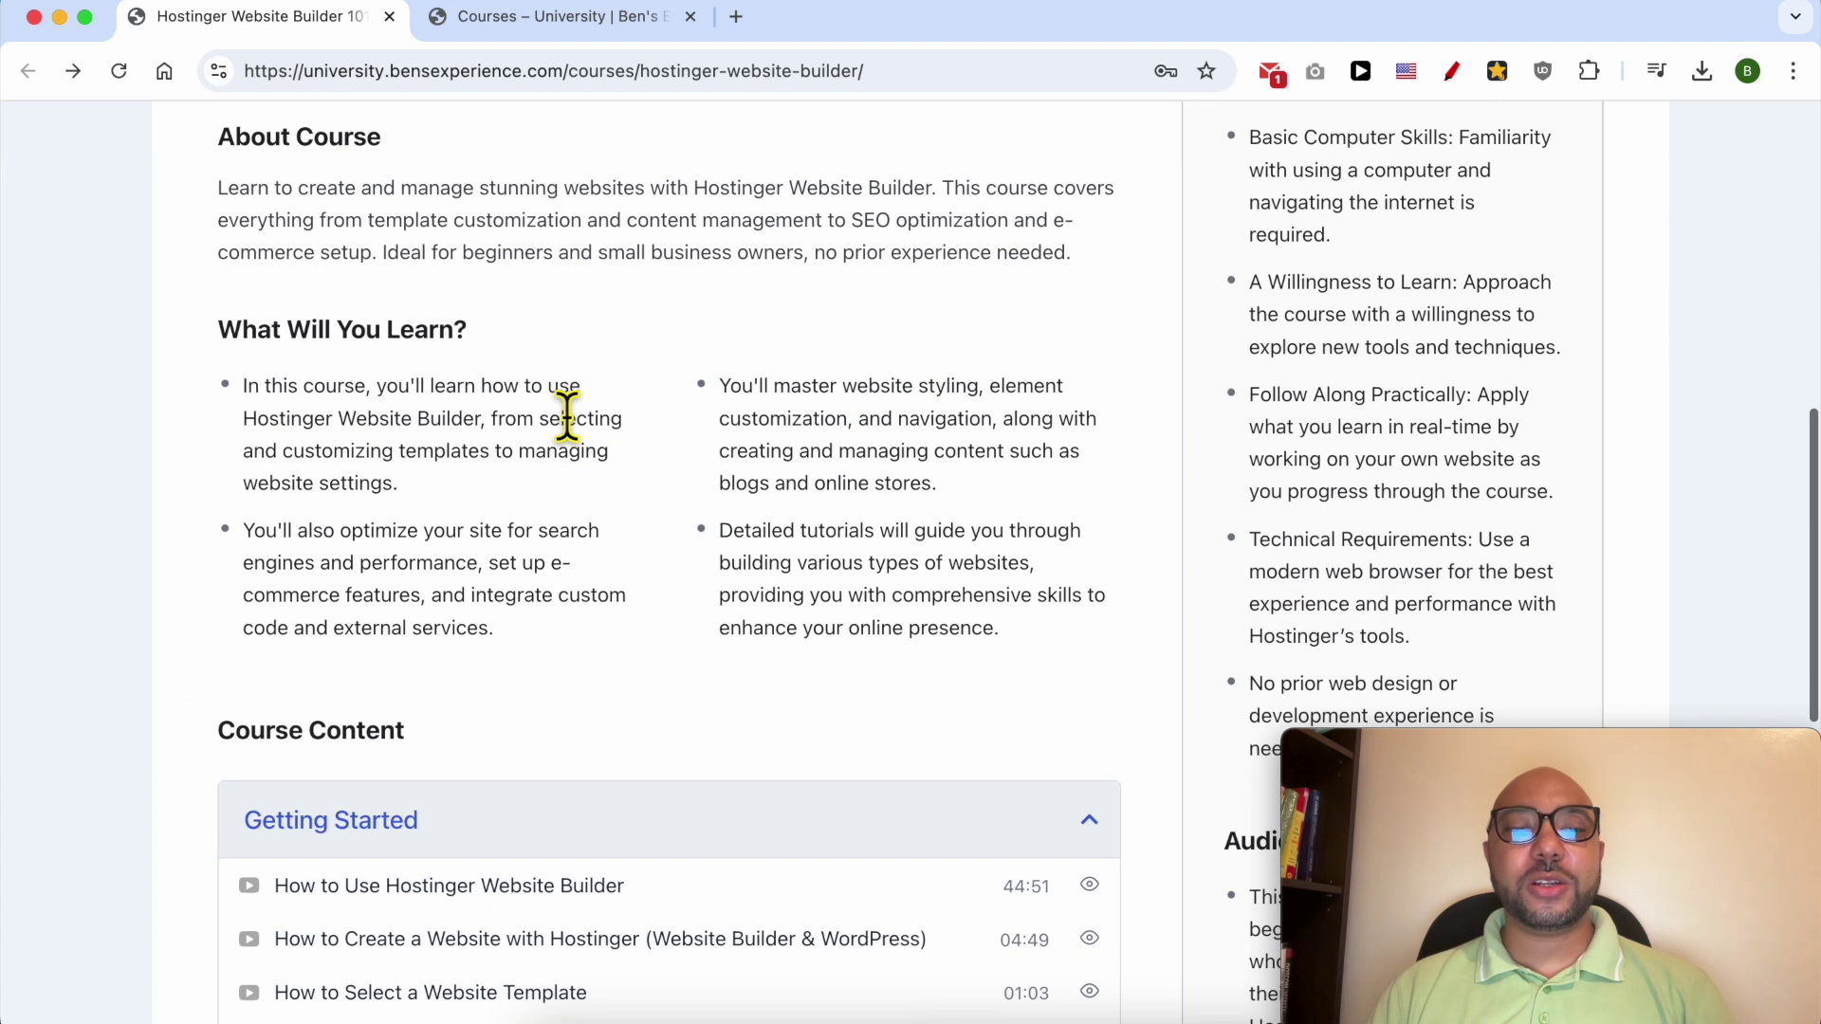
pyautogui.scroll(-3, 389, 552)
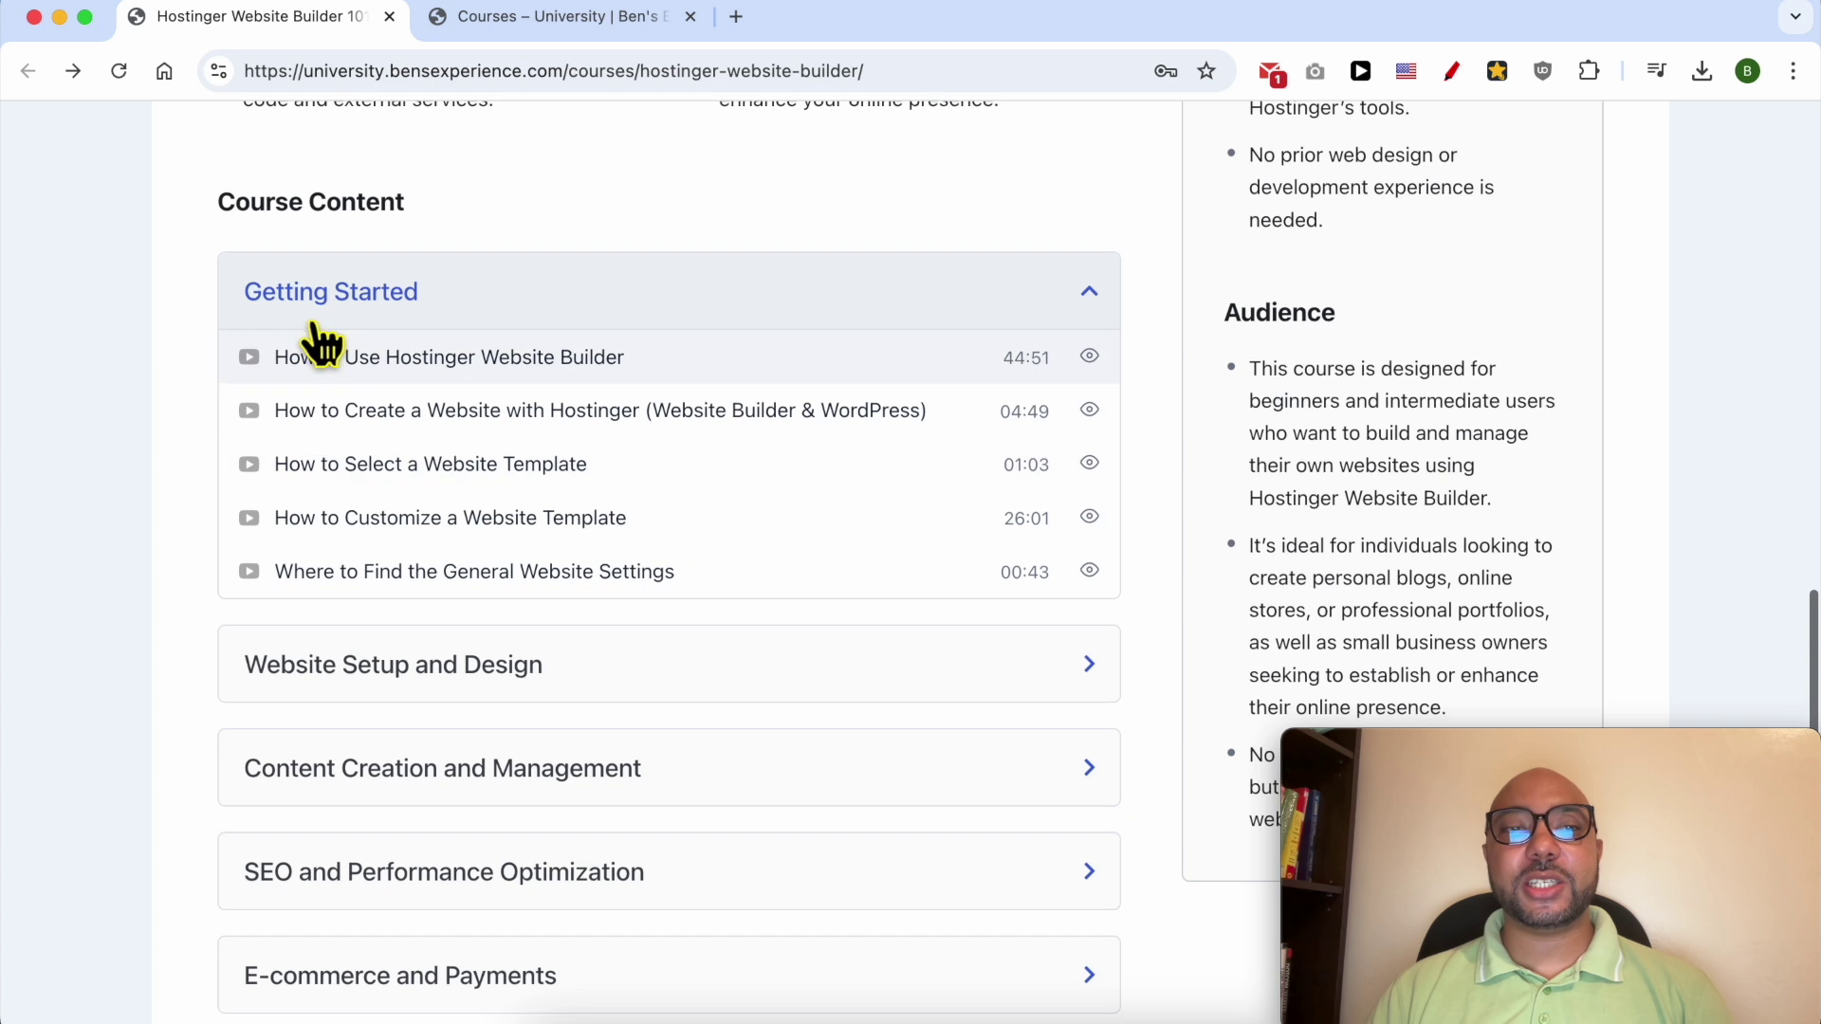
pyautogui.scroll(-3, 358, 521)
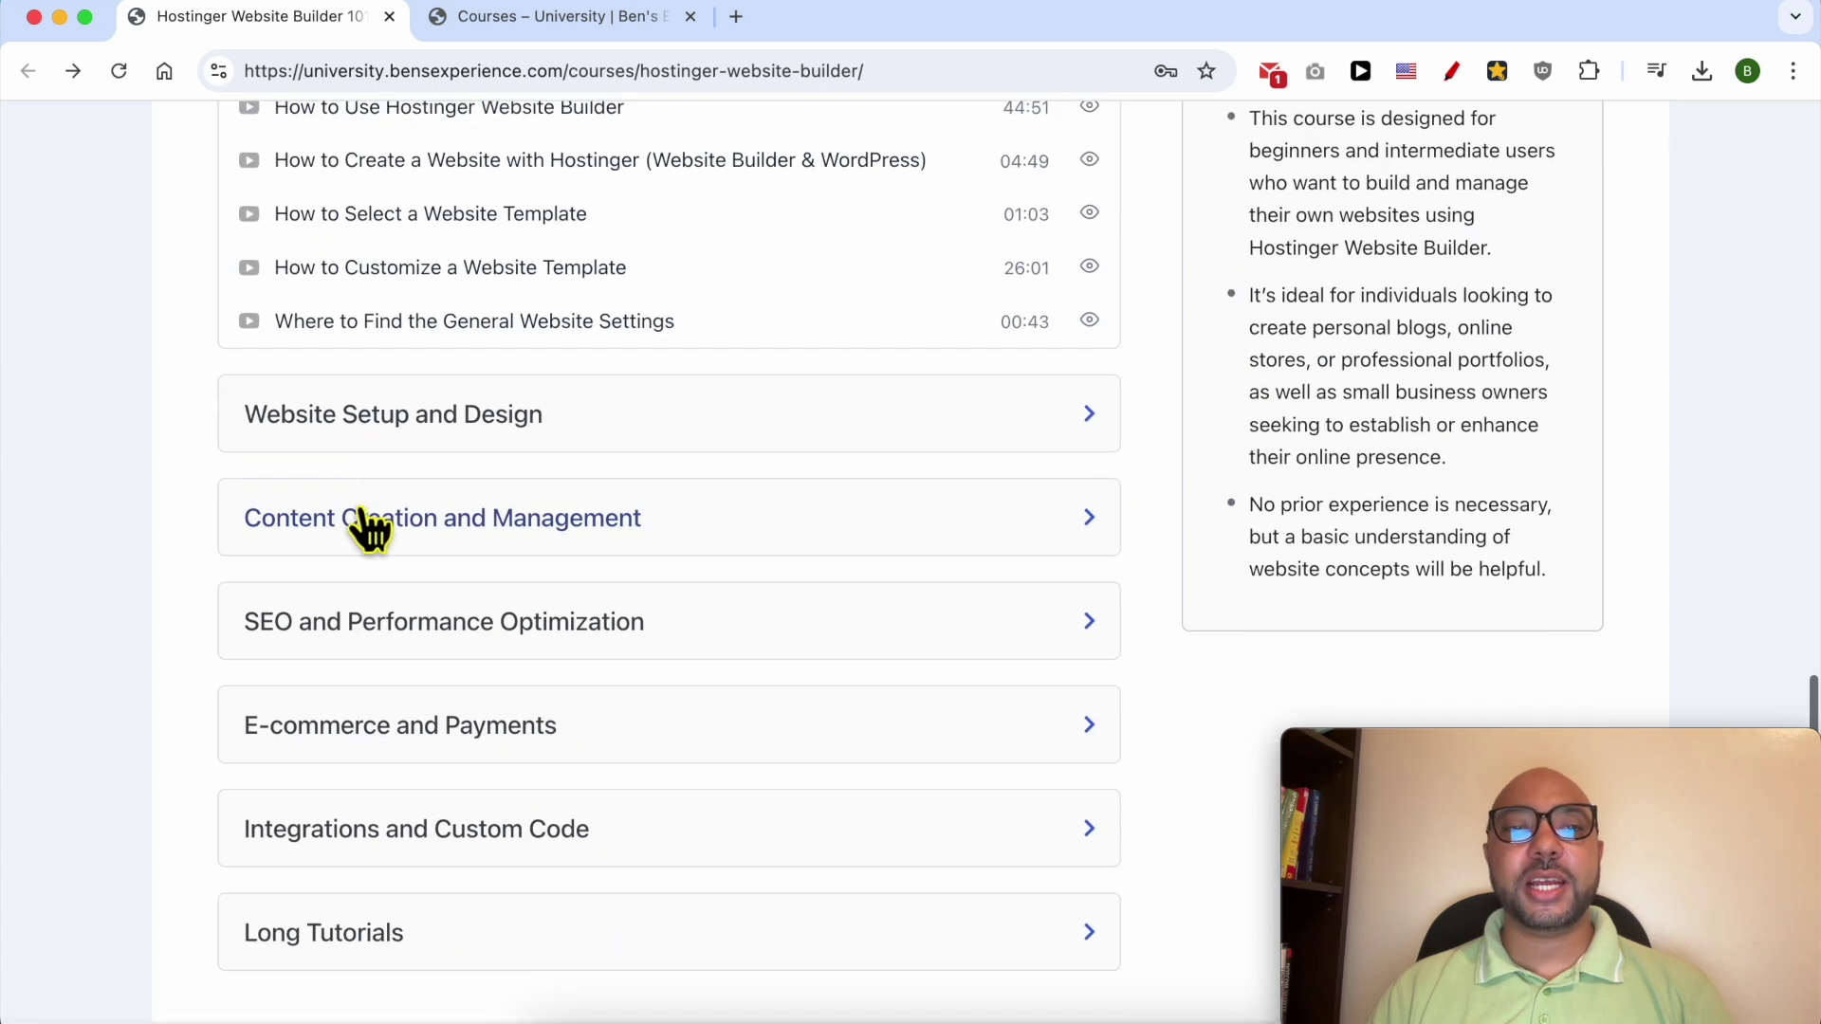
pyautogui.click(390, 423)
pyautogui.scroll(-2, 390, 465)
pyautogui.scroll(-5, 389, 459)
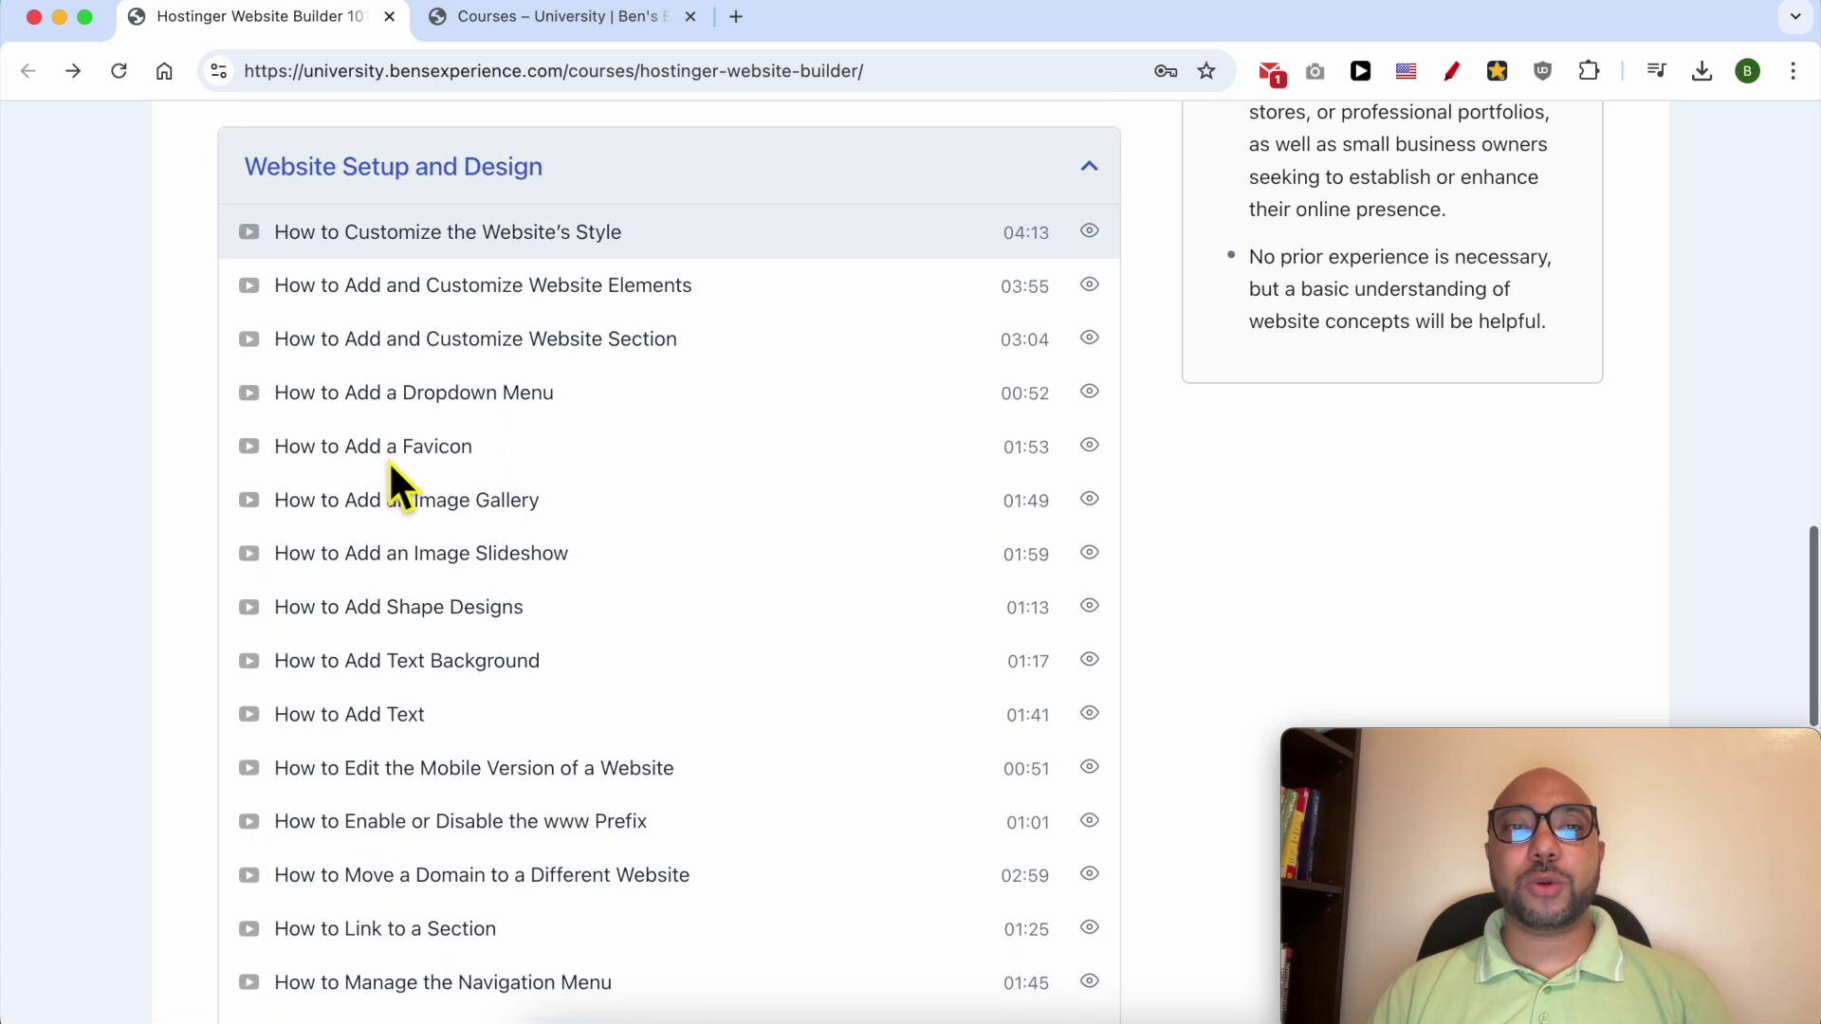
pyautogui.scroll(-12, 389, 459)
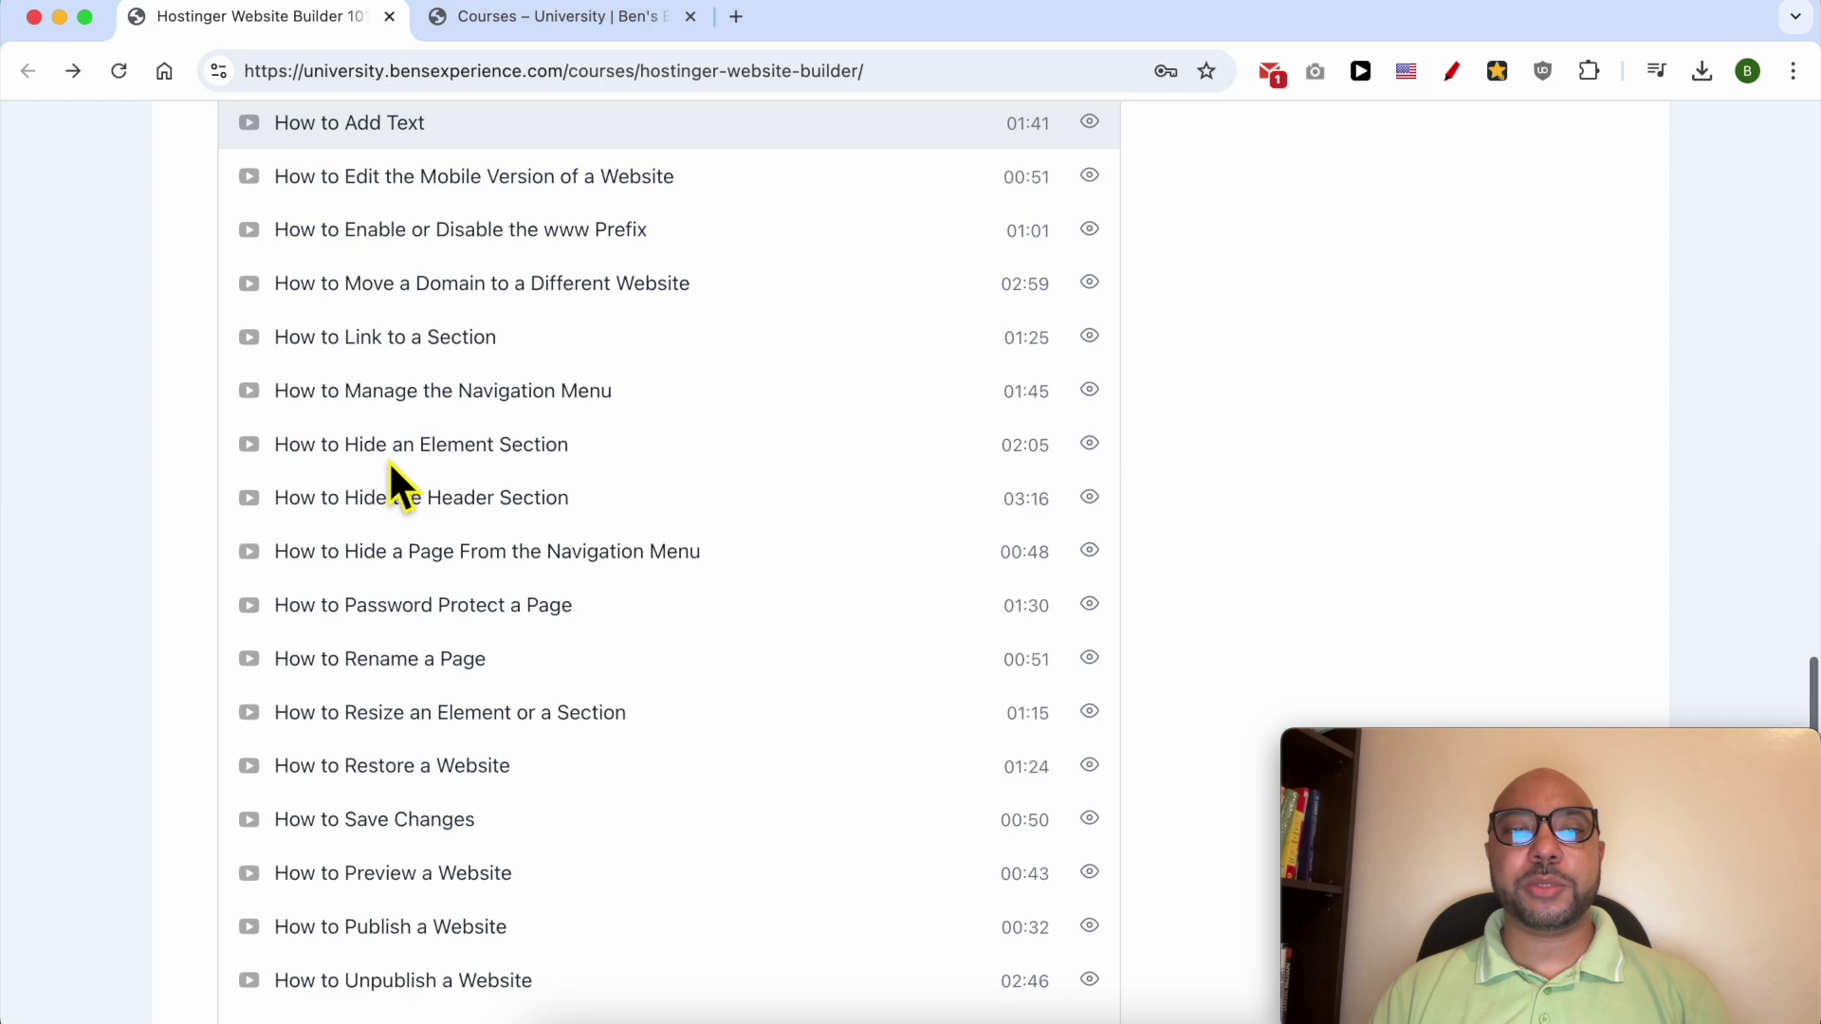
pyautogui.click(442, 431)
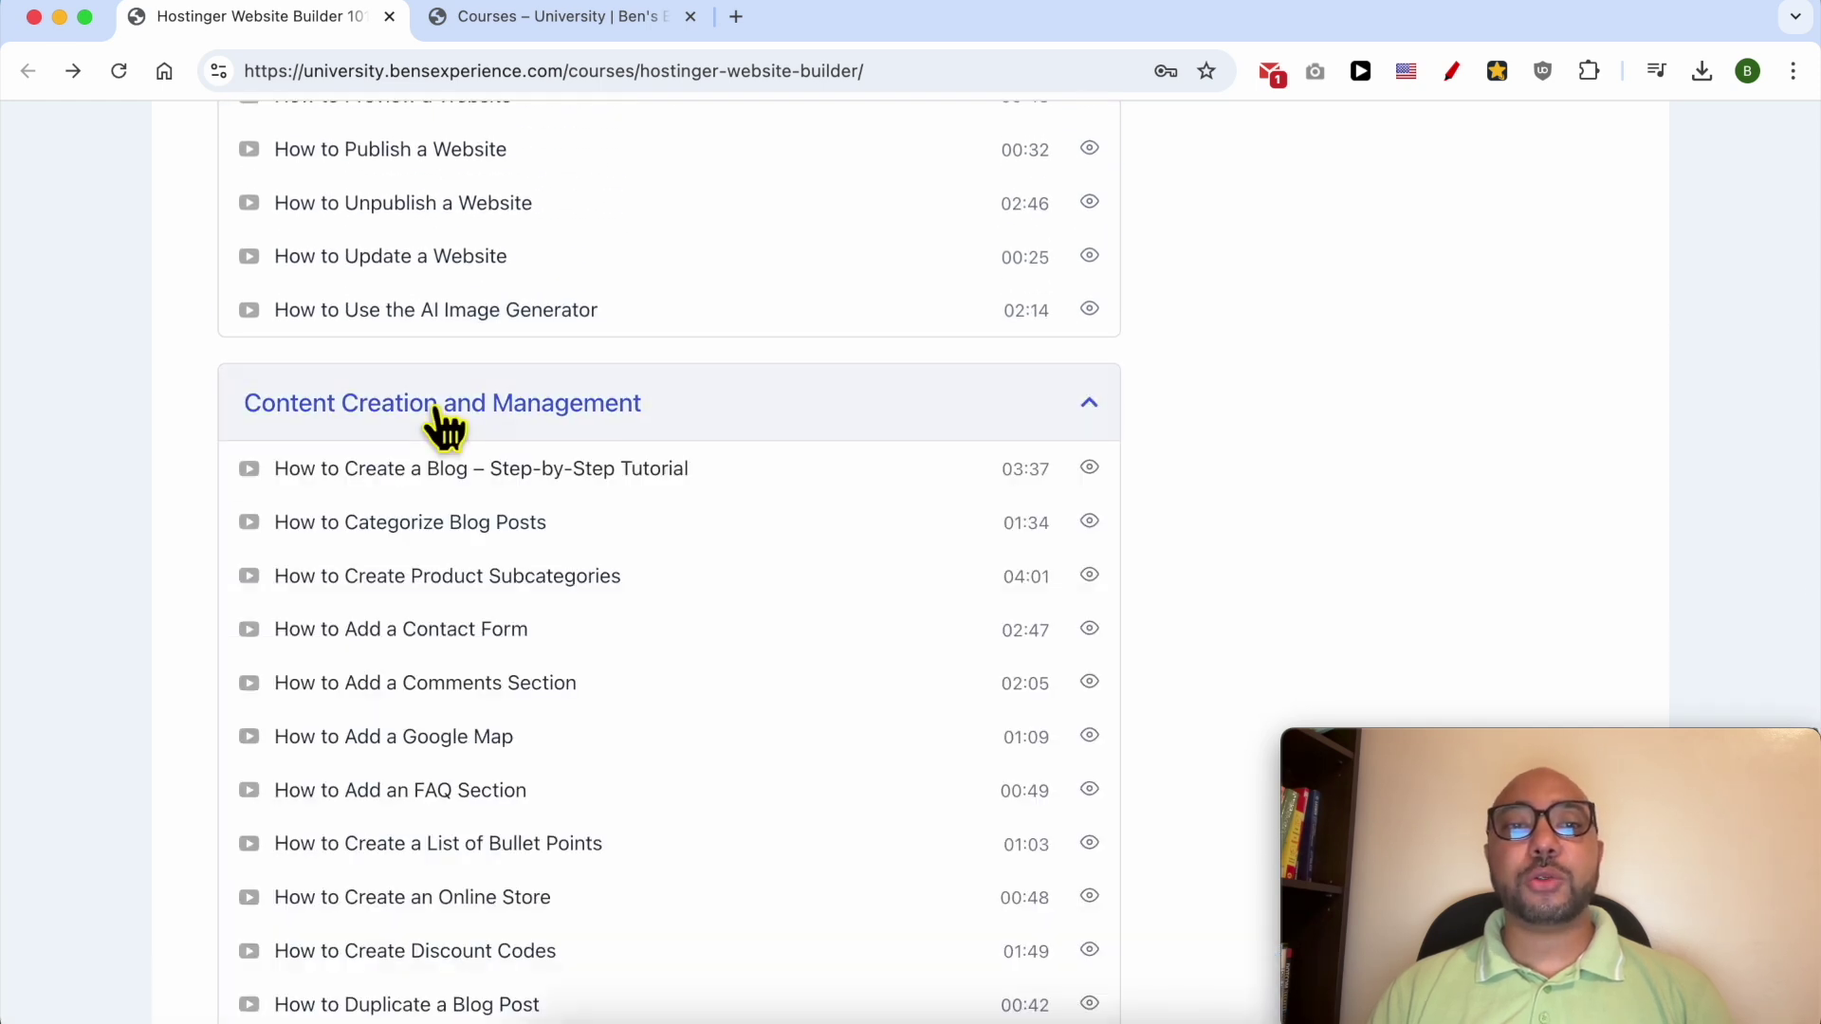
pyautogui.scroll(-4, 438, 417)
pyautogui.scroll(-10, 438, 417)
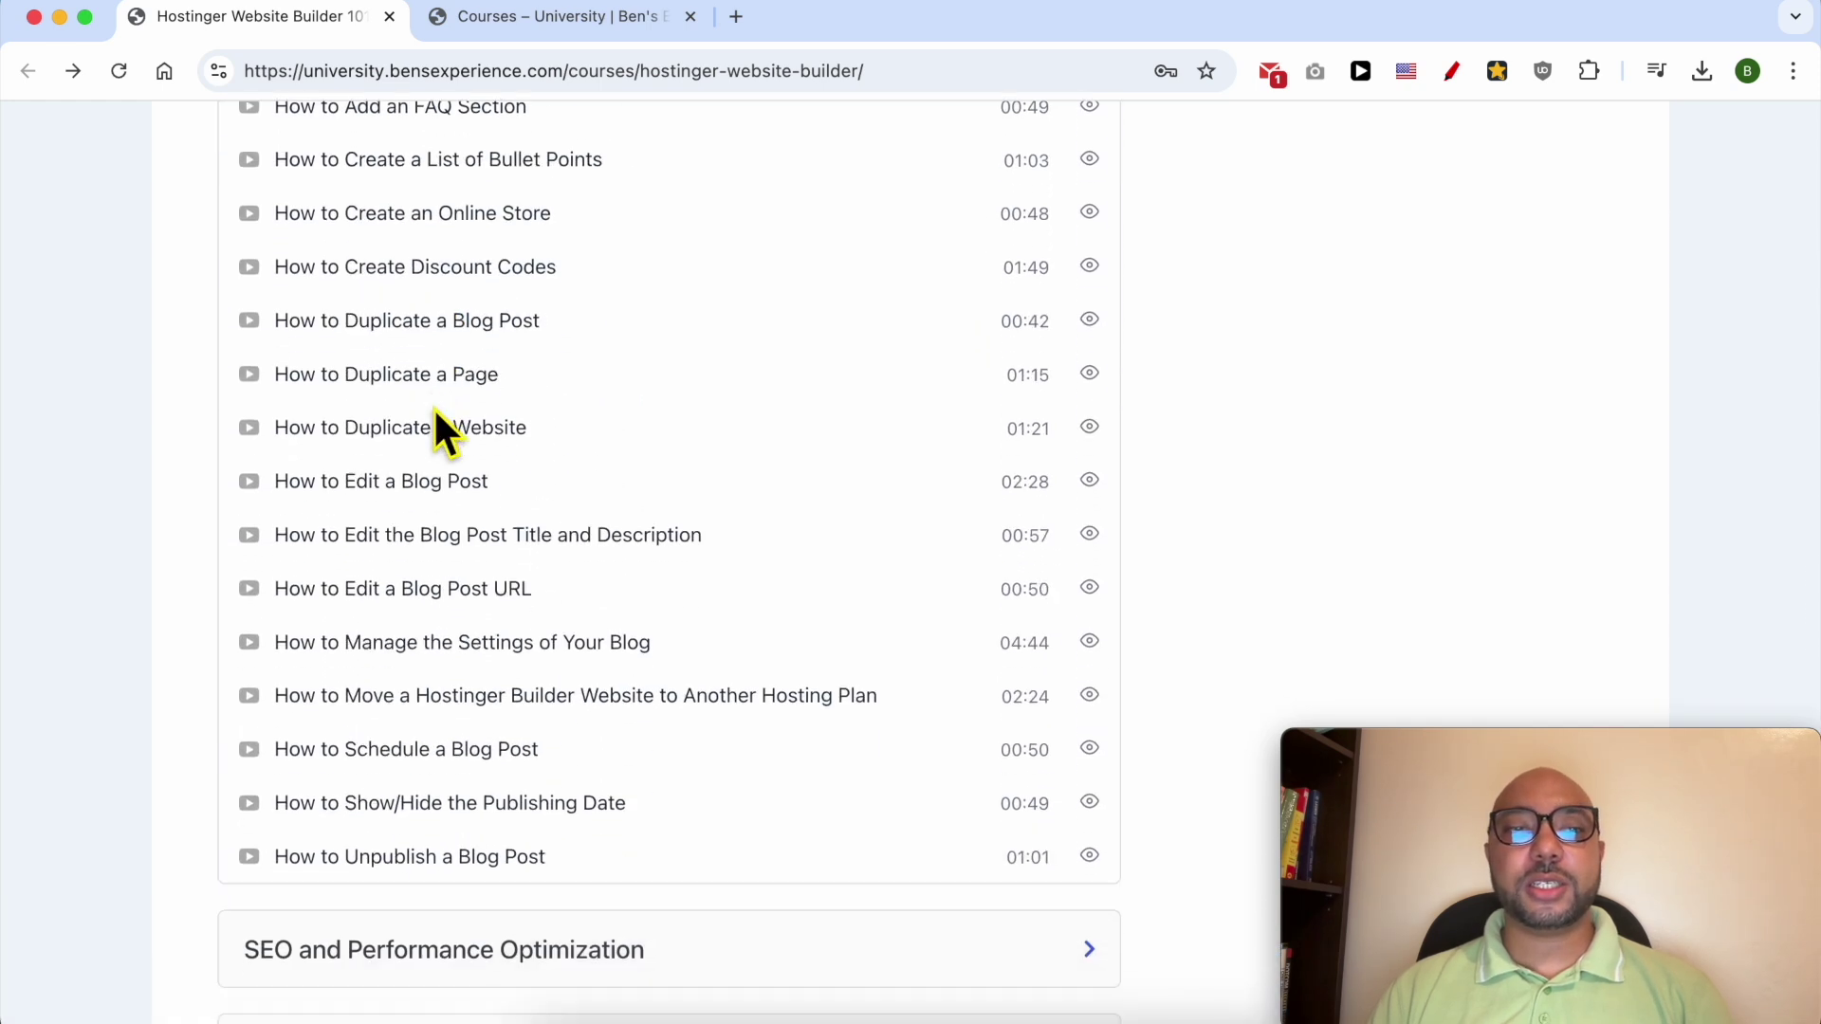
# Step: Expand the SEO, E-commerce, Integrations and Long Tutorials lesson sections
pyautogui.click(445, 502)
pyautogui.scroll(-3, 441, 529)
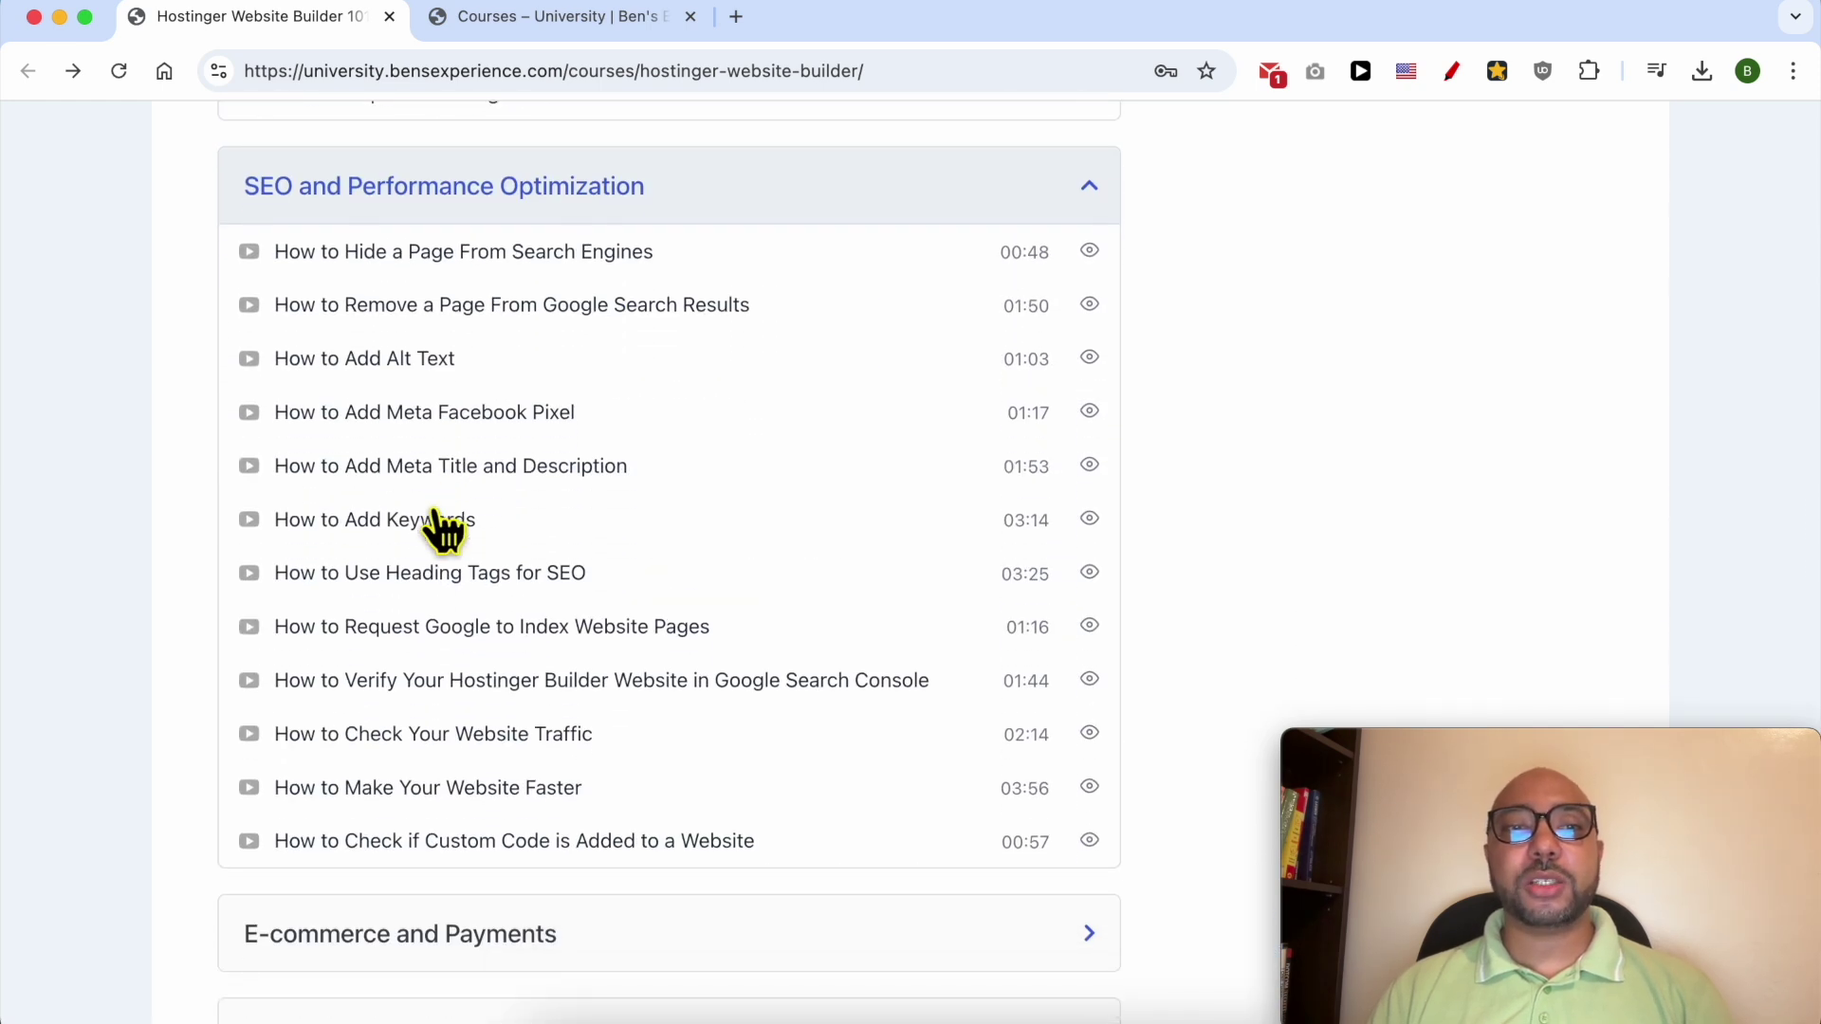
pyautogui.scroll(-3, 439, 528)
pyautogui.click(471, 656)
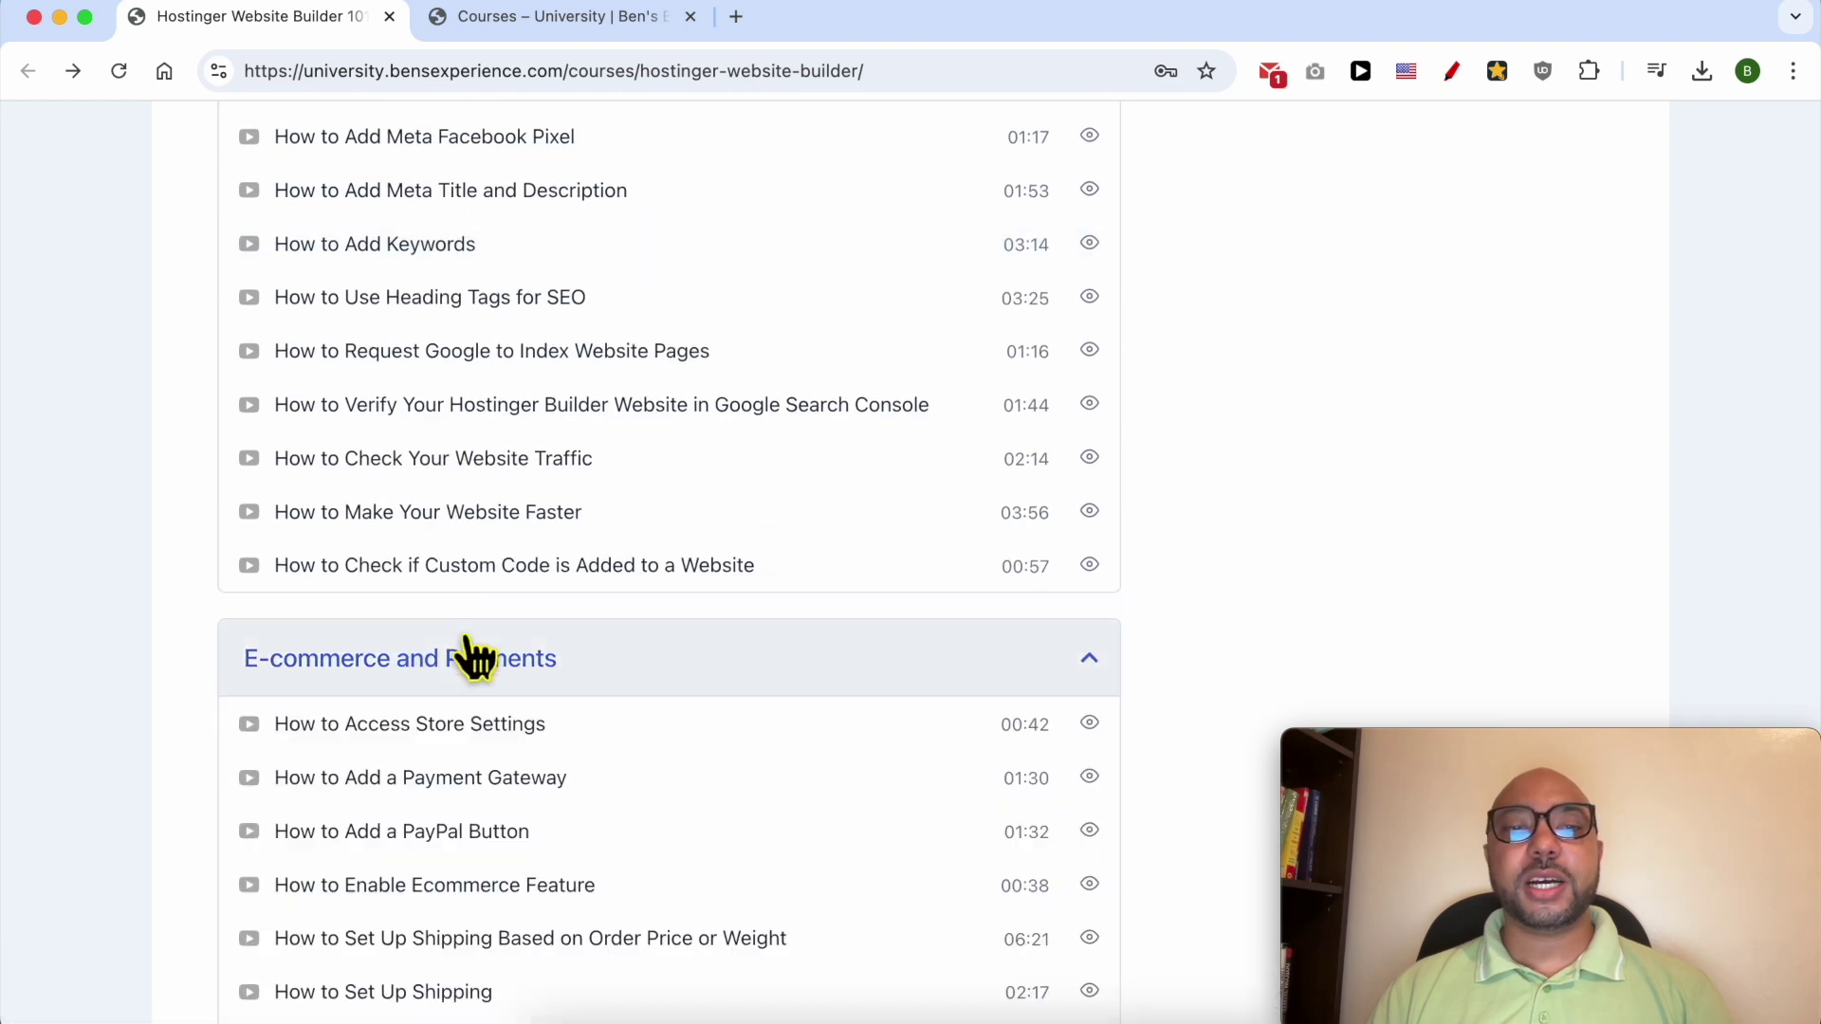
pyautogui.scroll(-9, 509, 622)
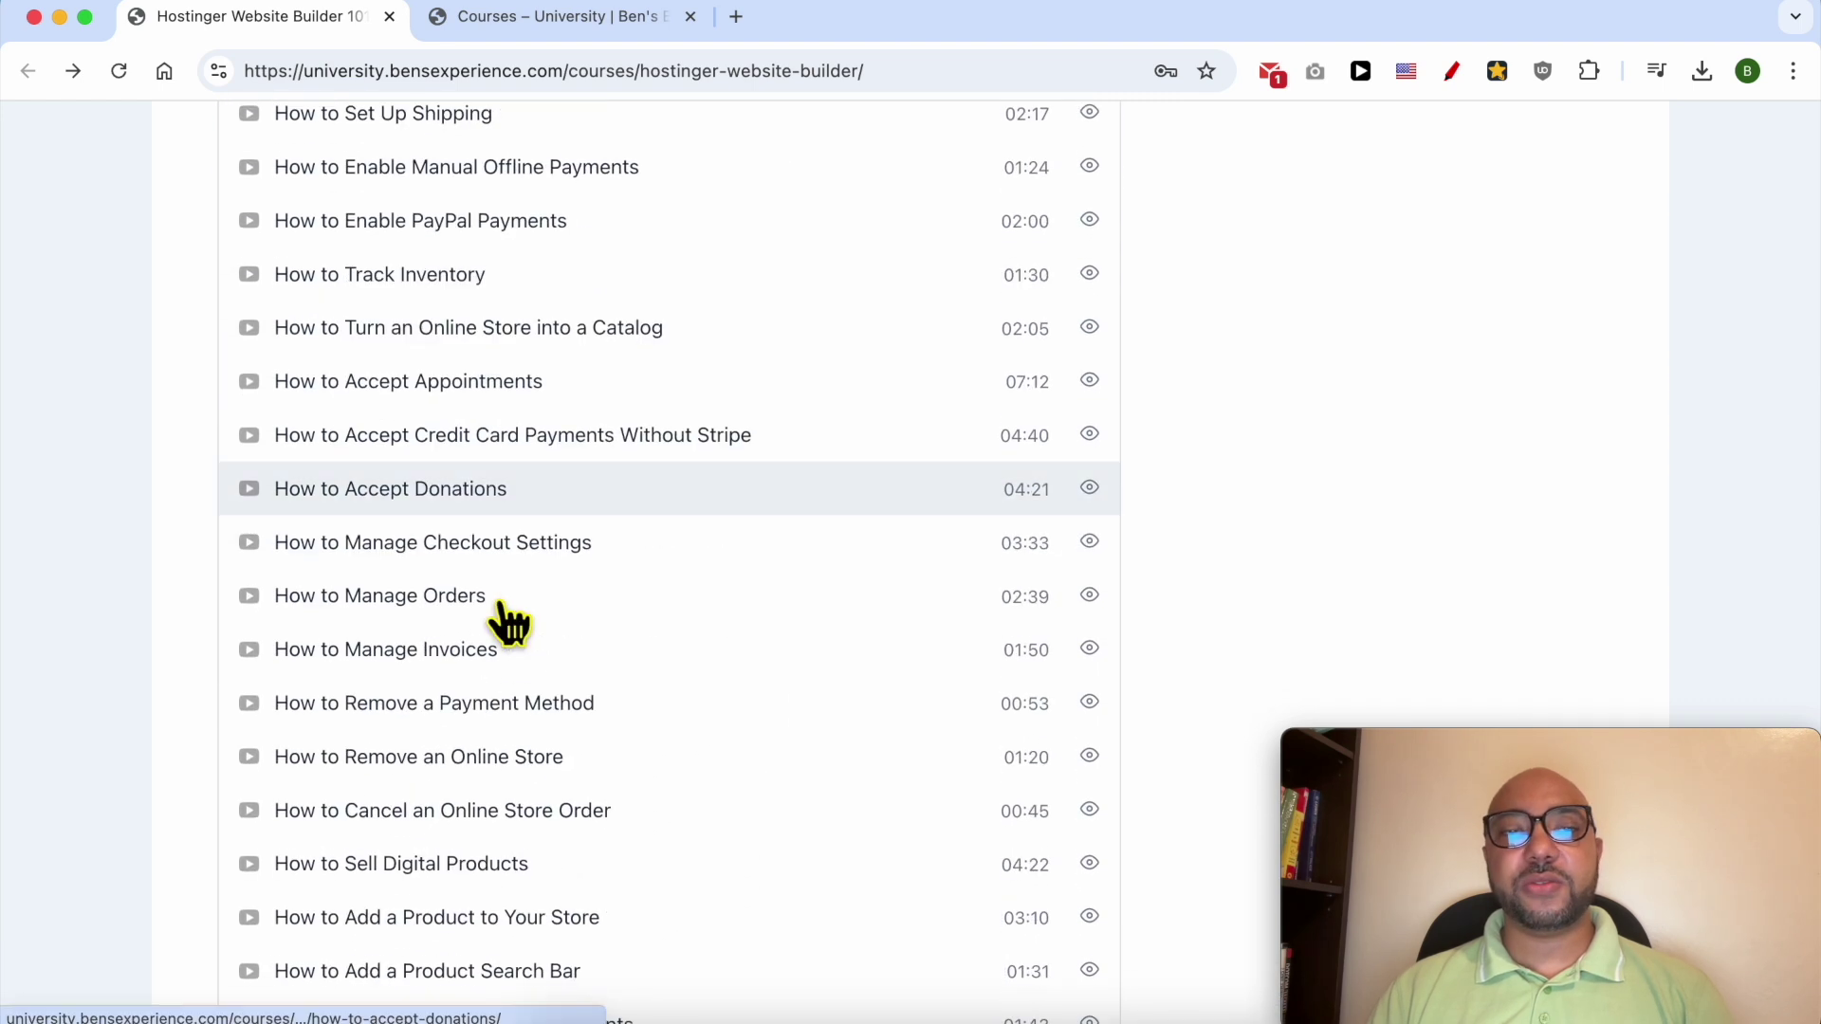
pyautogui.scroll(-6, 508, 622)
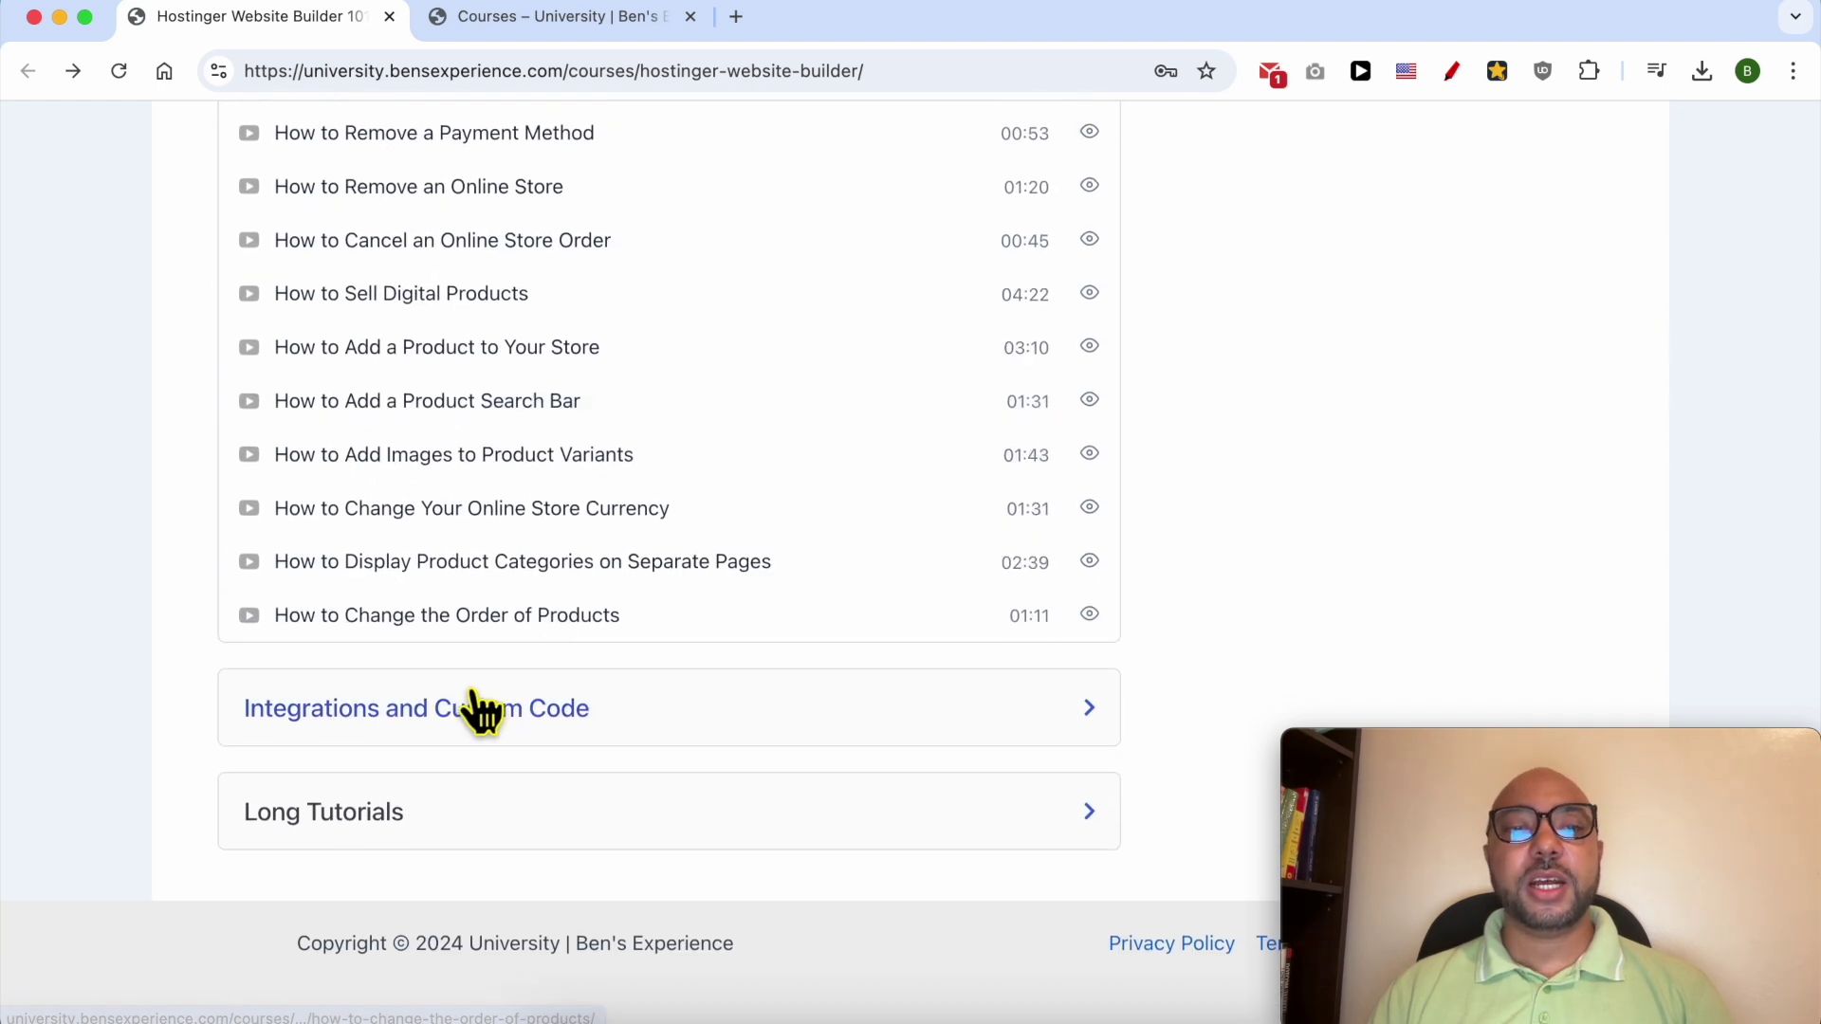
pyautogui.click(479, 710)
pyautogui.scroll(-5, 471, 655)
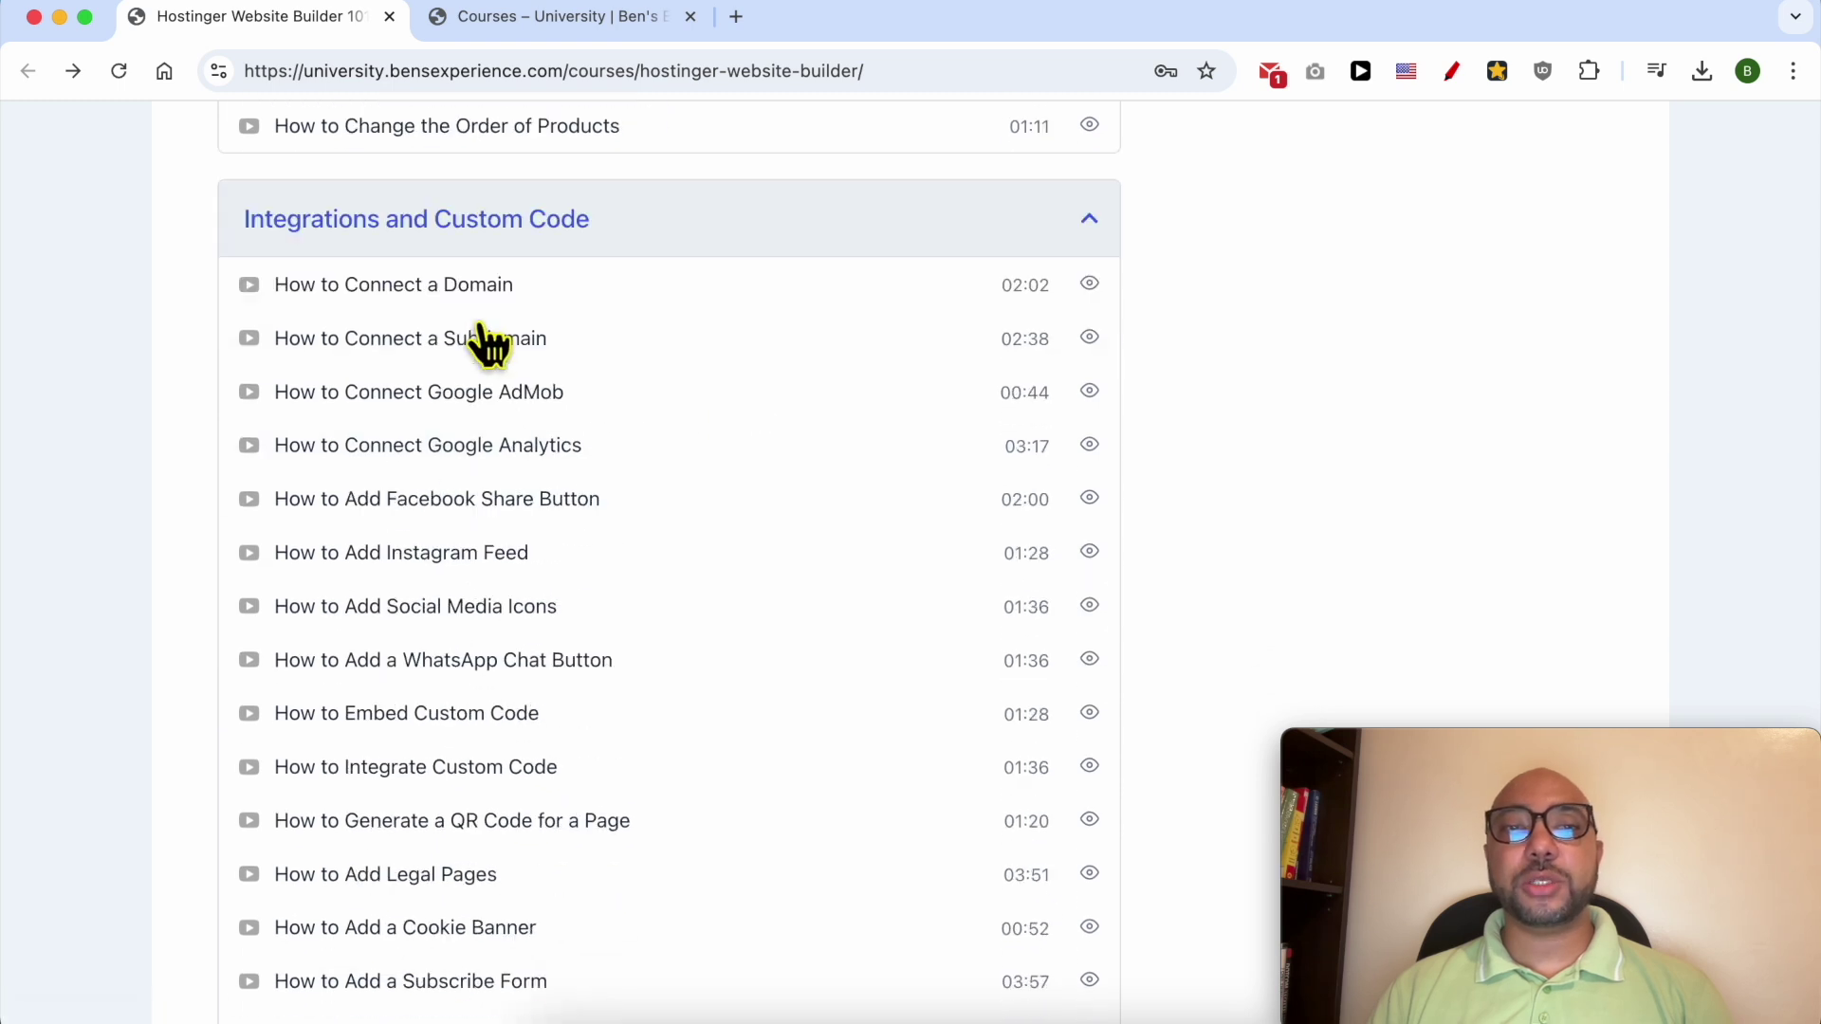
pyautogui.scroll(-5, 481, 327)
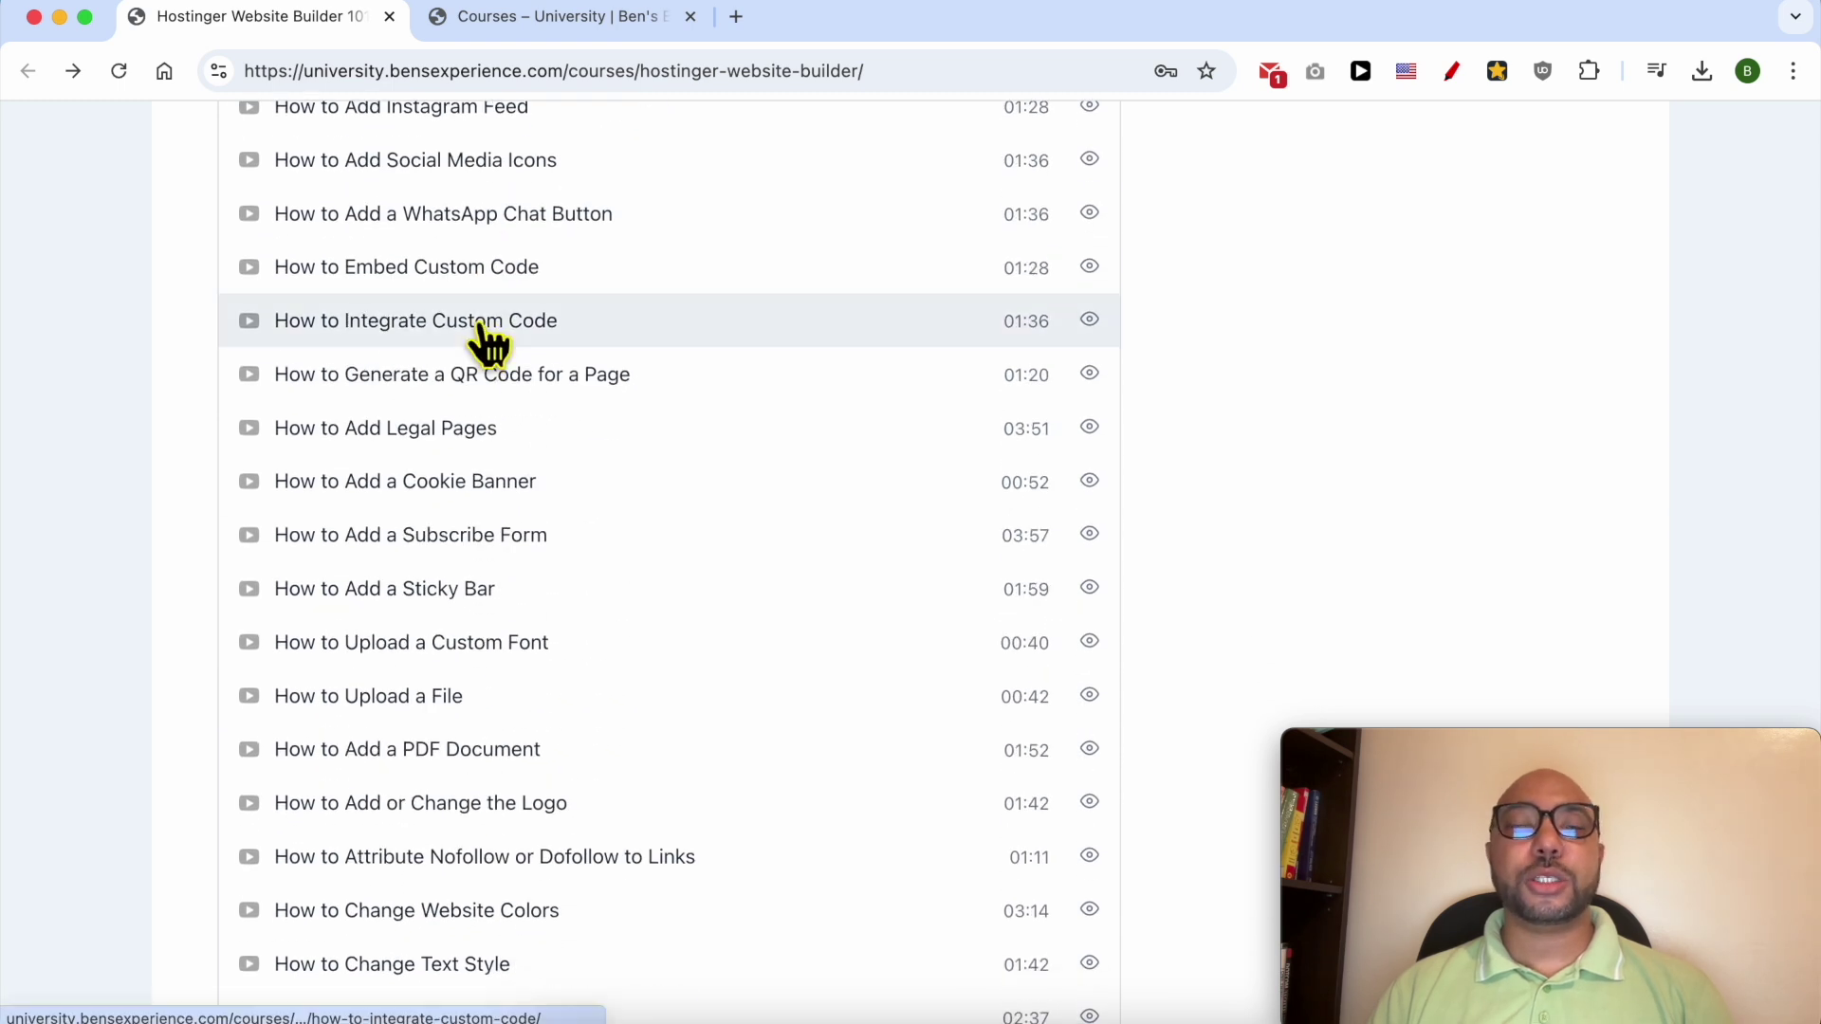
pyautogui.scroll(-6, 488, 345)
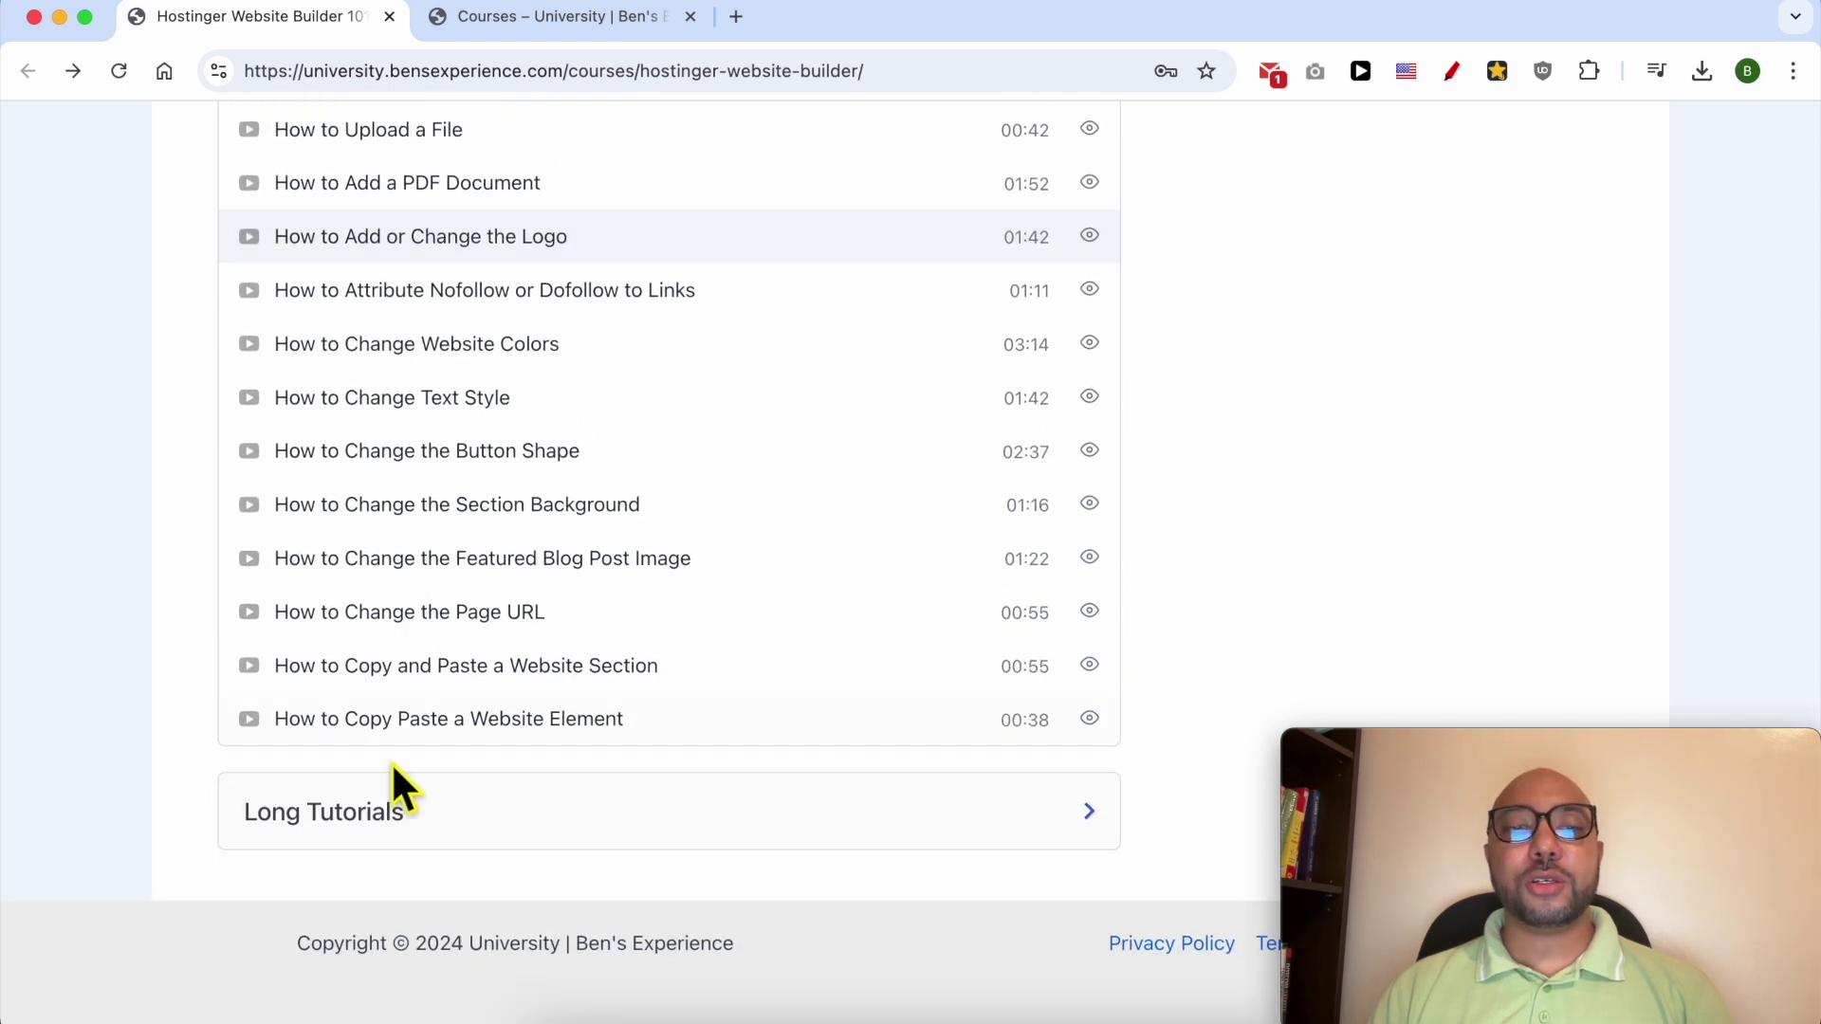
pyautogui.click(394, 784)
pyautogui.scroll(-4, 468, 671)
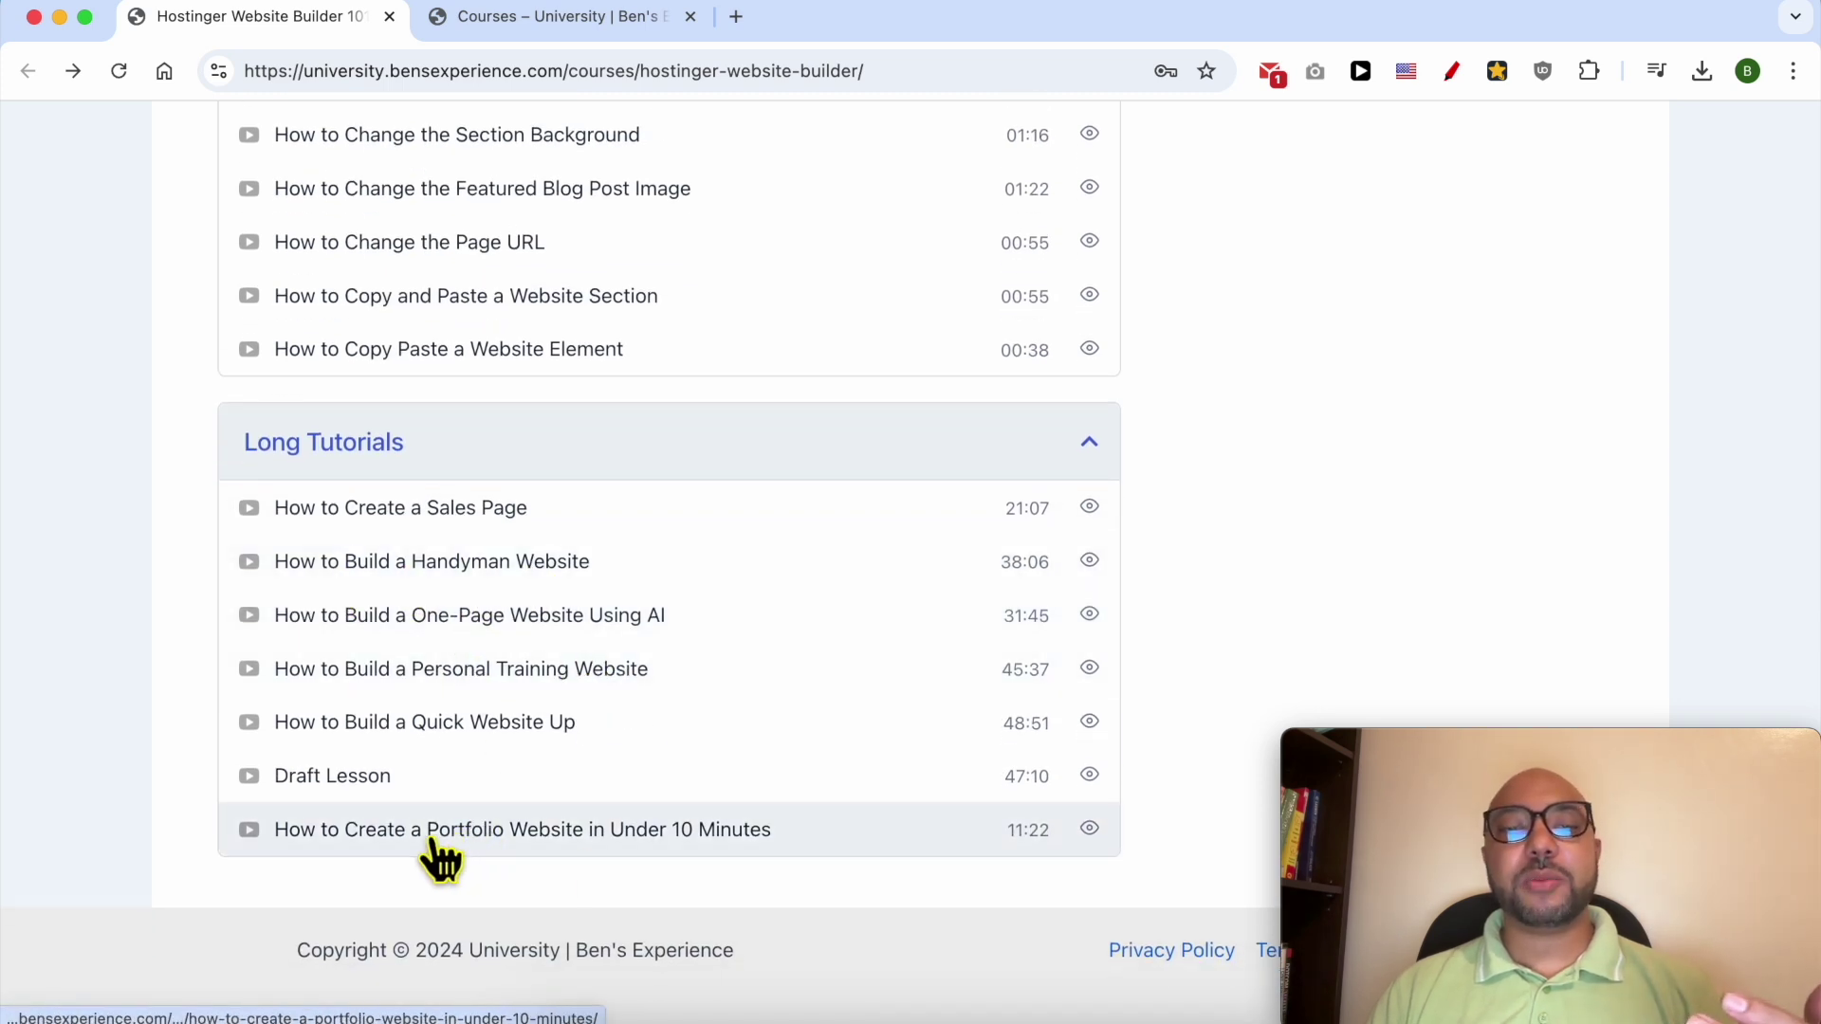
# Step: Go to the university's Courses page and highlight its web address
pyautogui.click(582, 834)
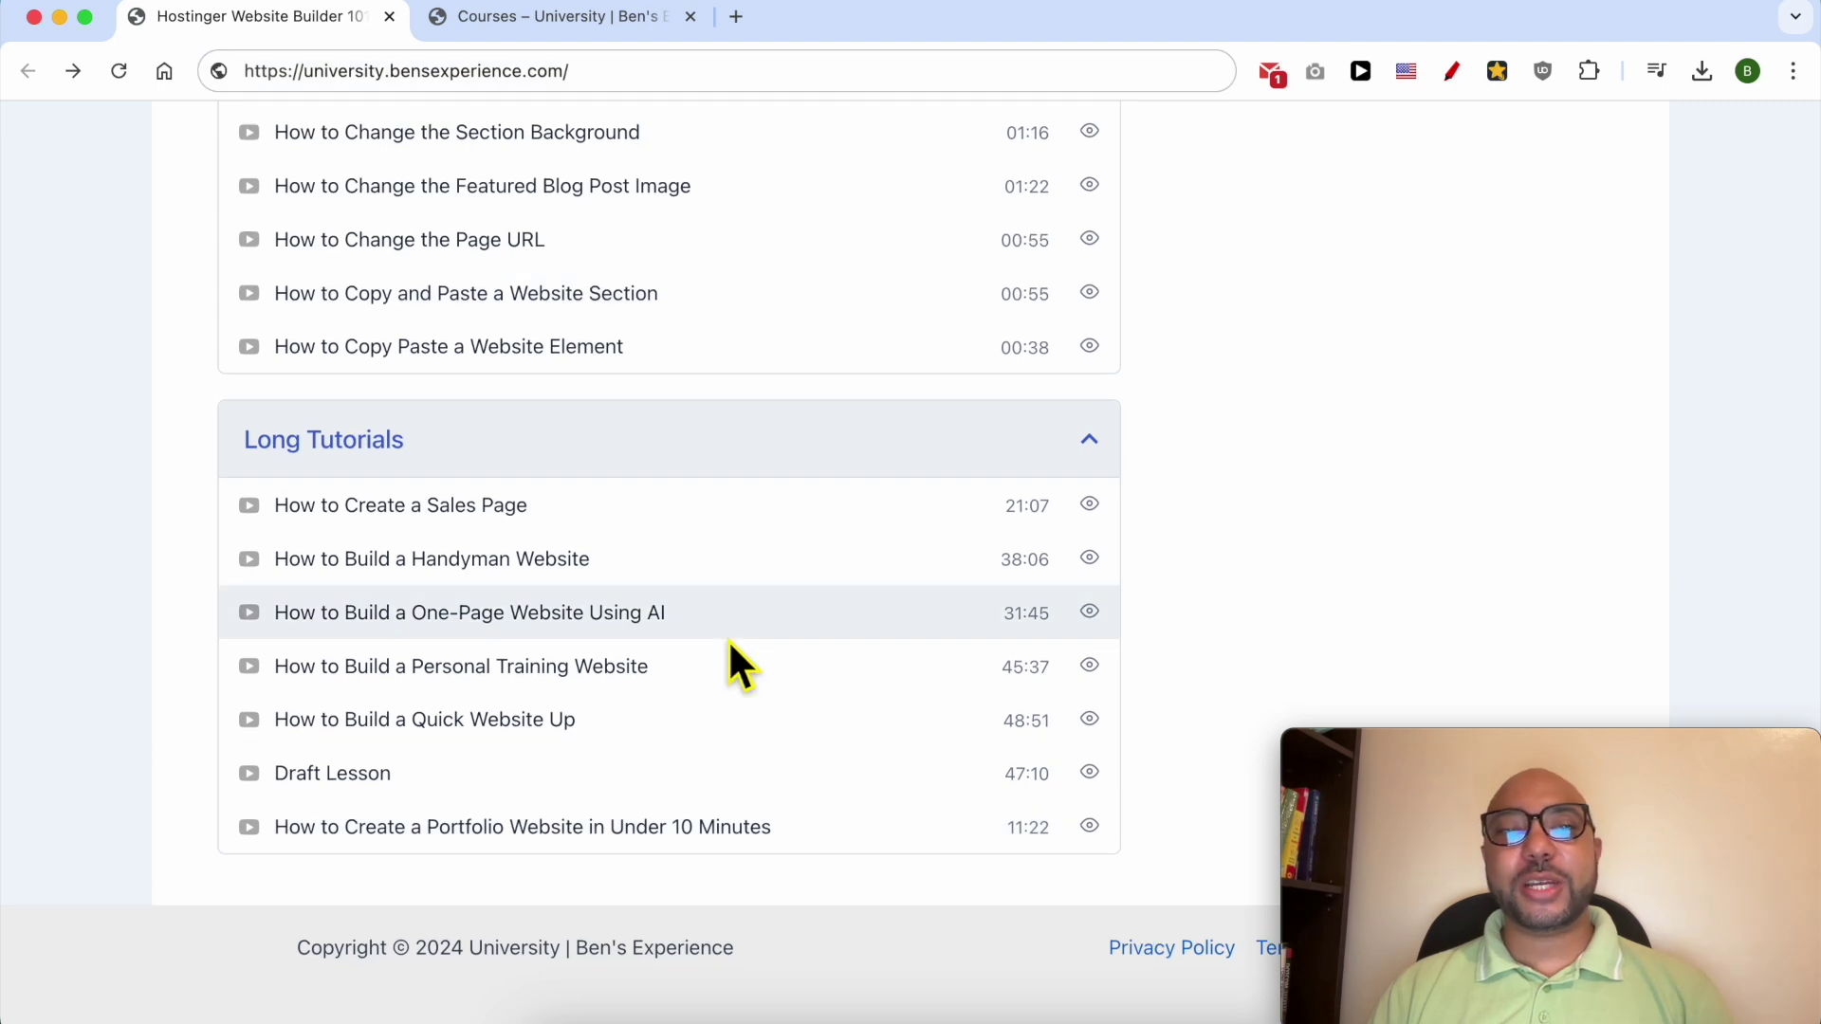
pyautogui.scroll(20, 726, 639)
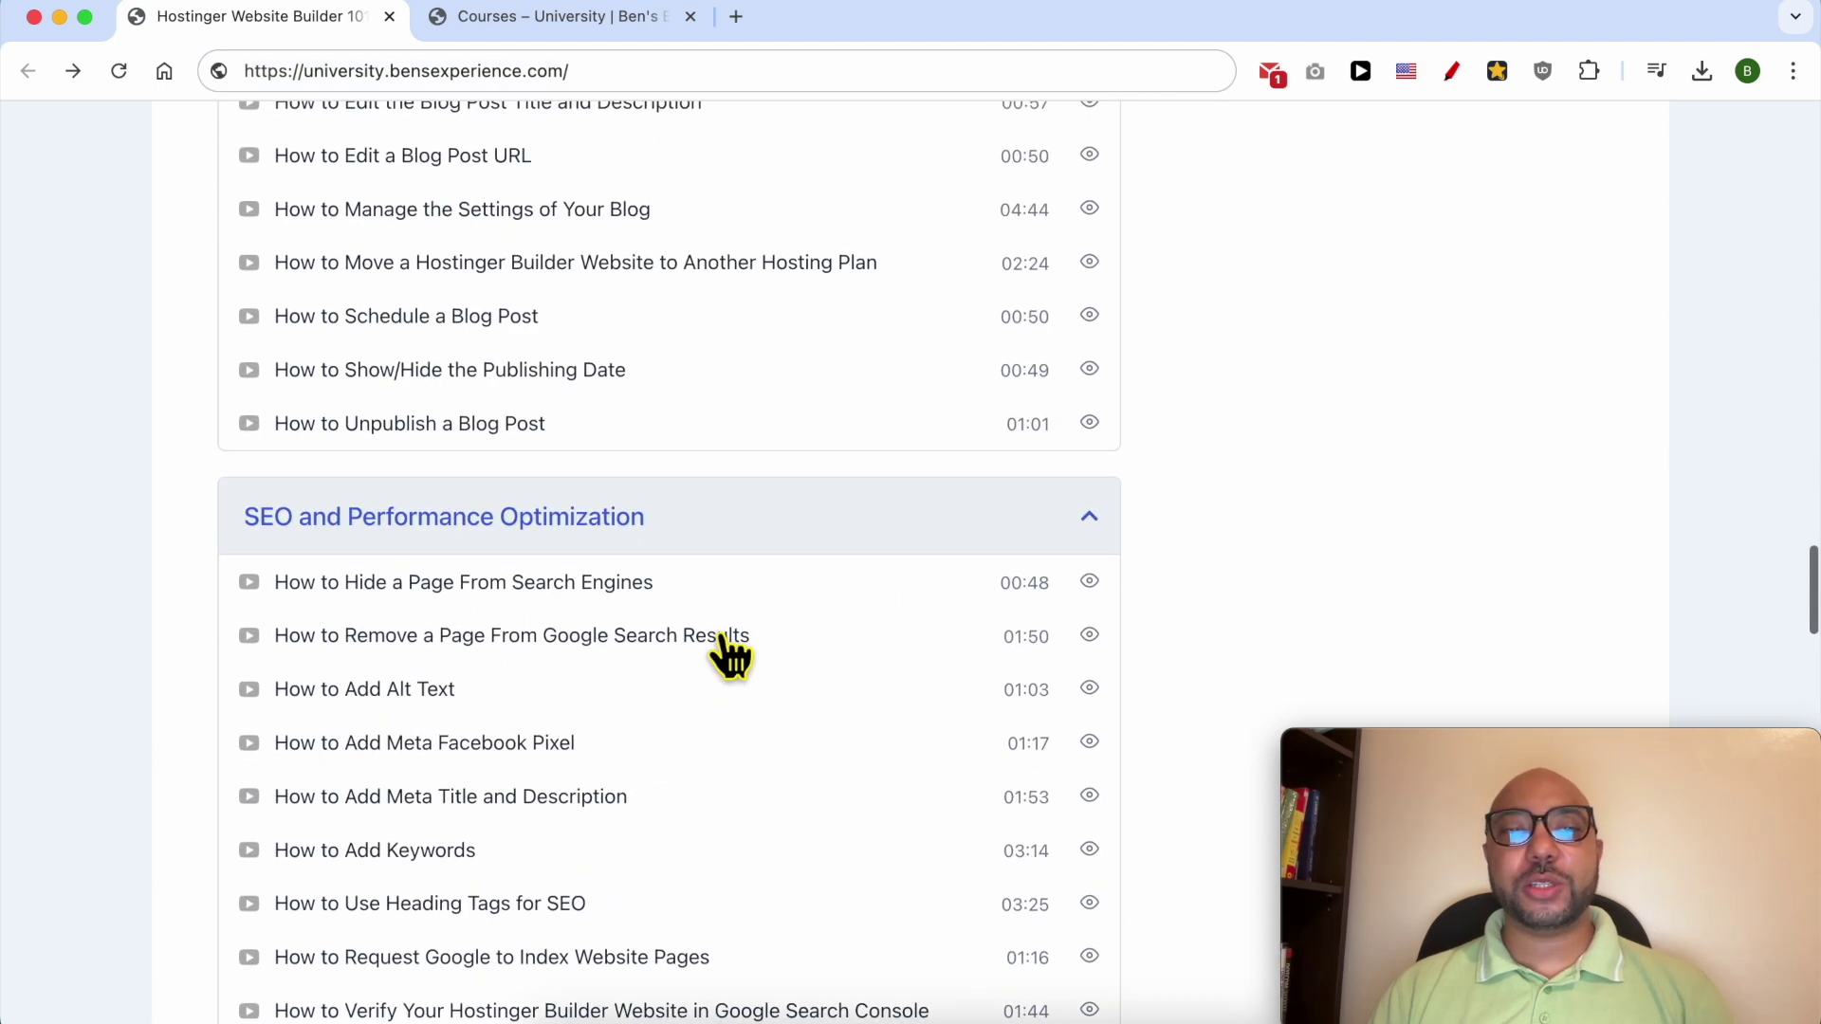
pyautogui.click(569, 21)
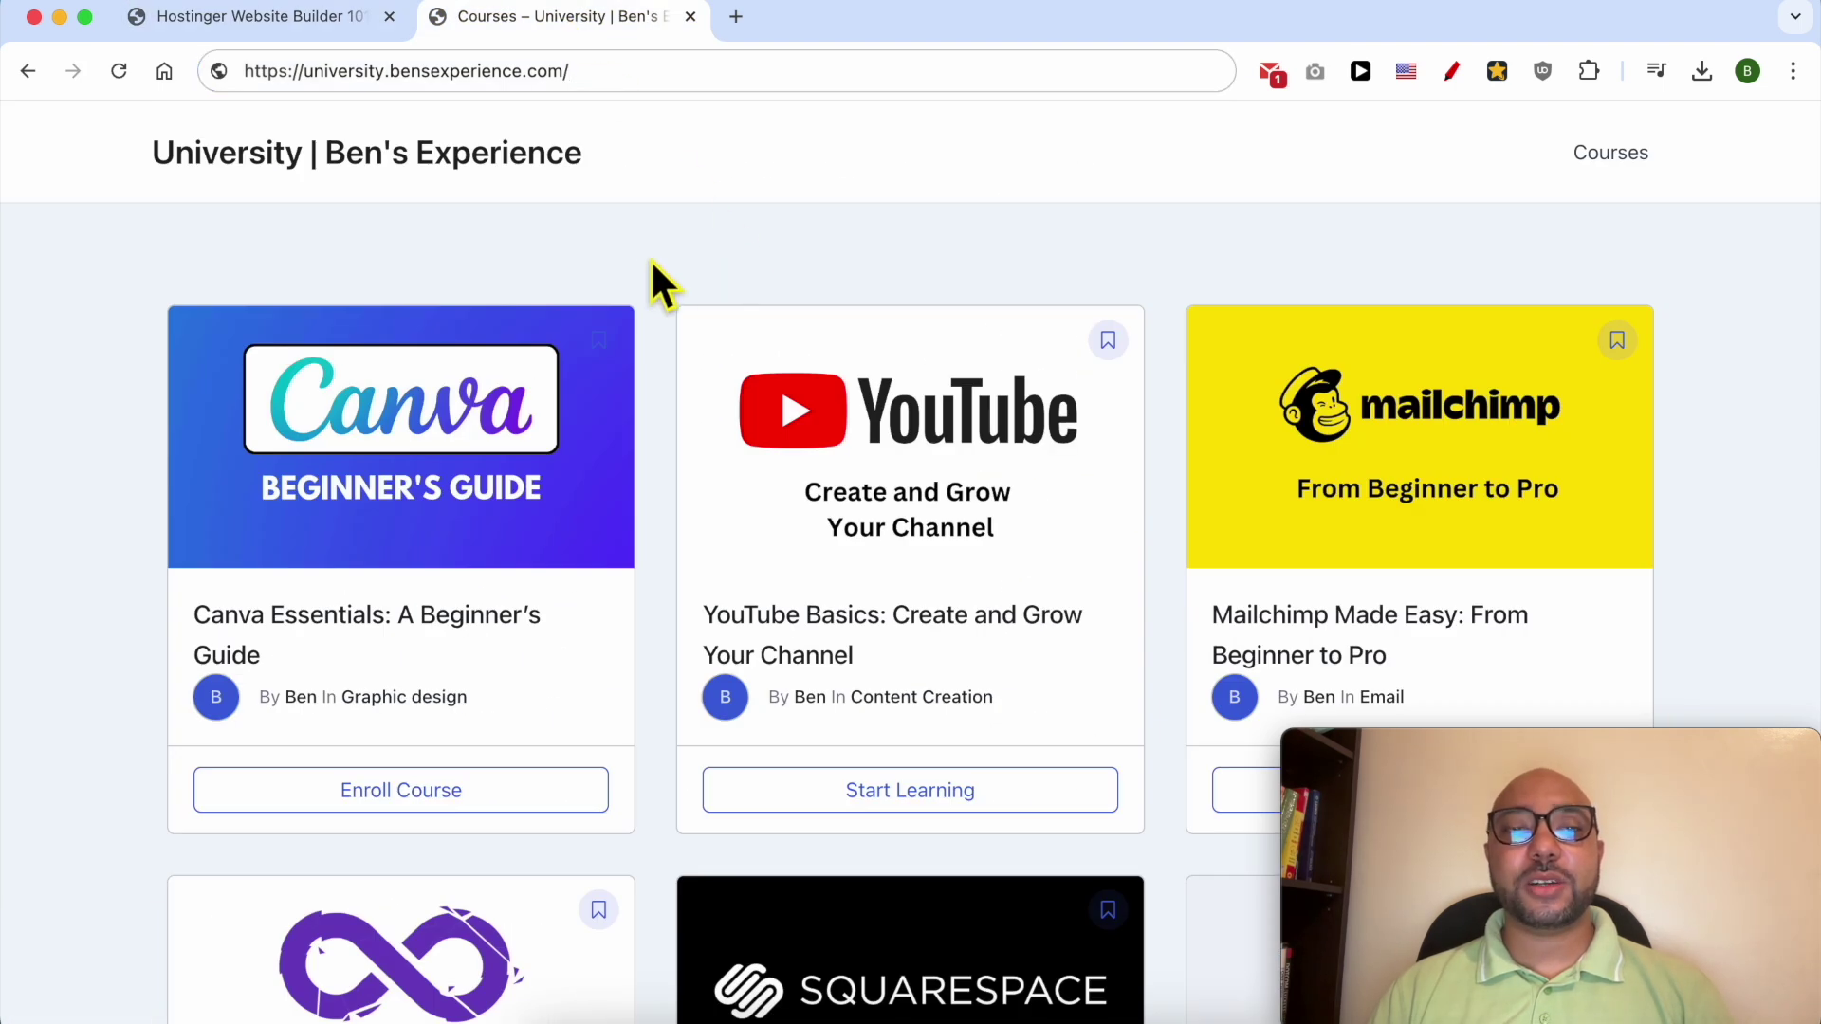
pyautogui.scroll(-10, 653, 263)
pyautogui.scroll(-8, 651, 258)
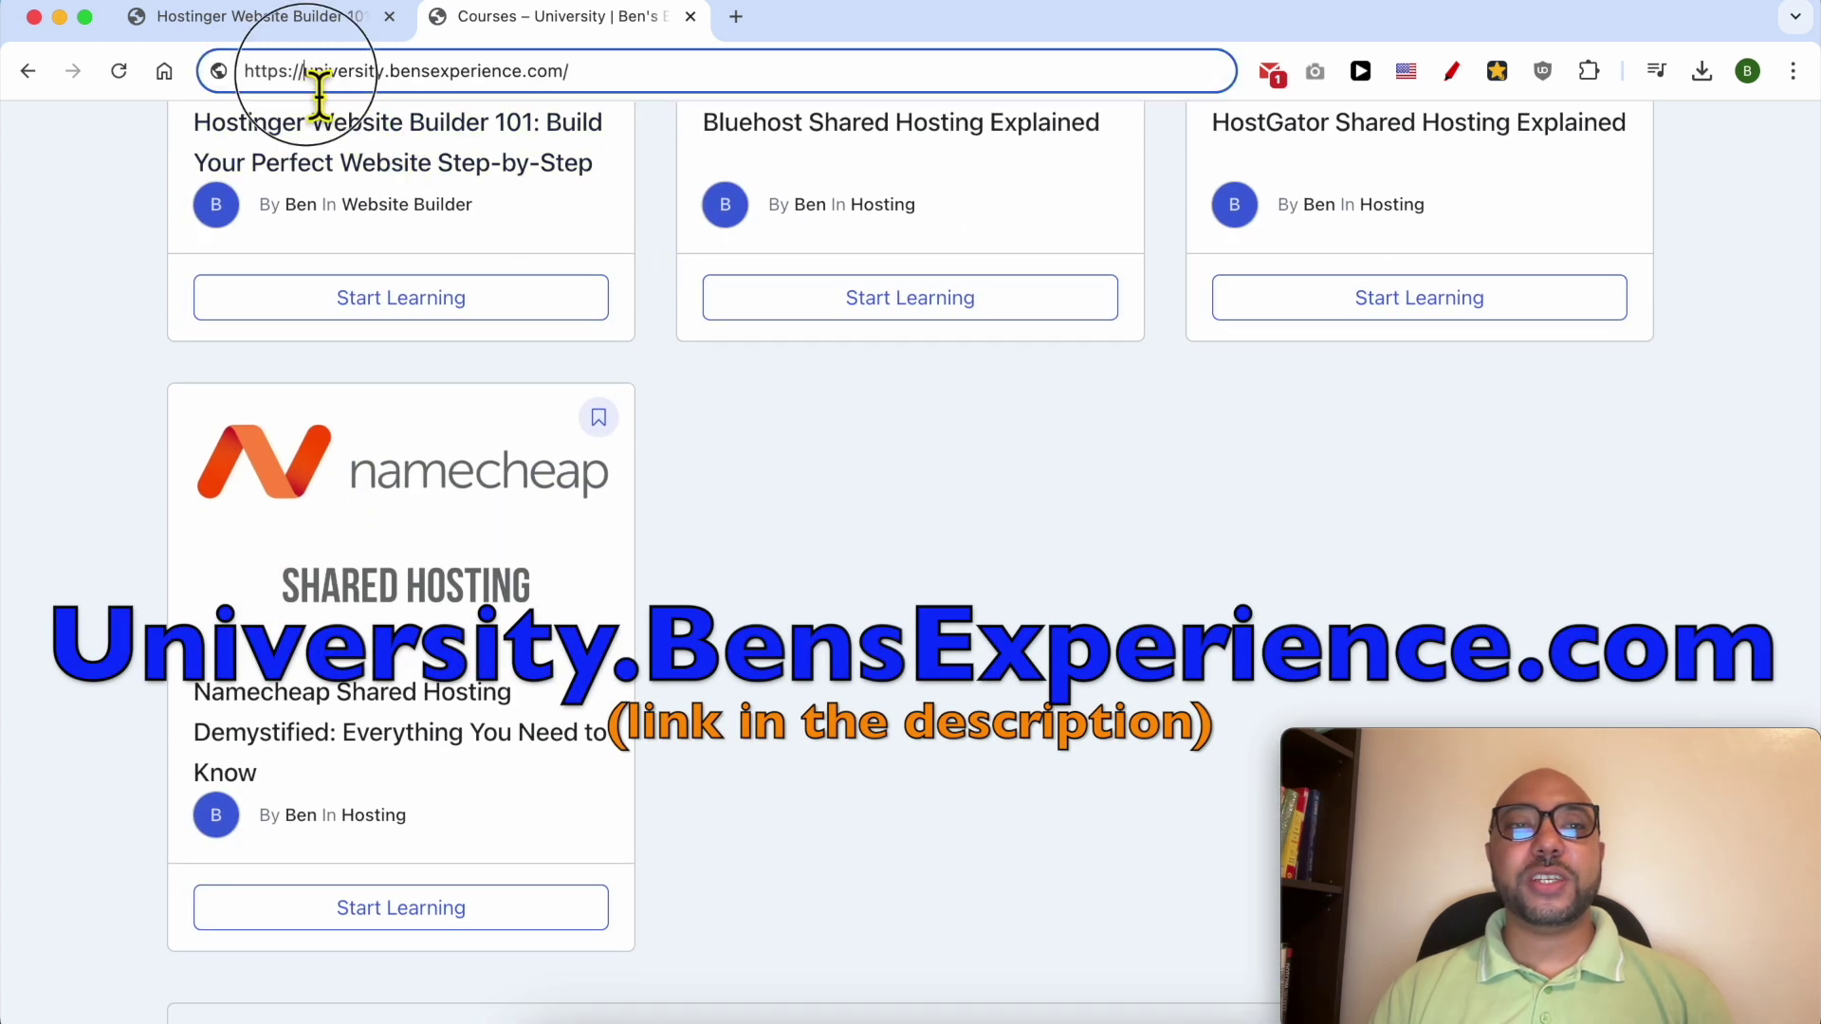
pyautogui.moveTo(305, 72); pyautogui.dragTo(631, 80)
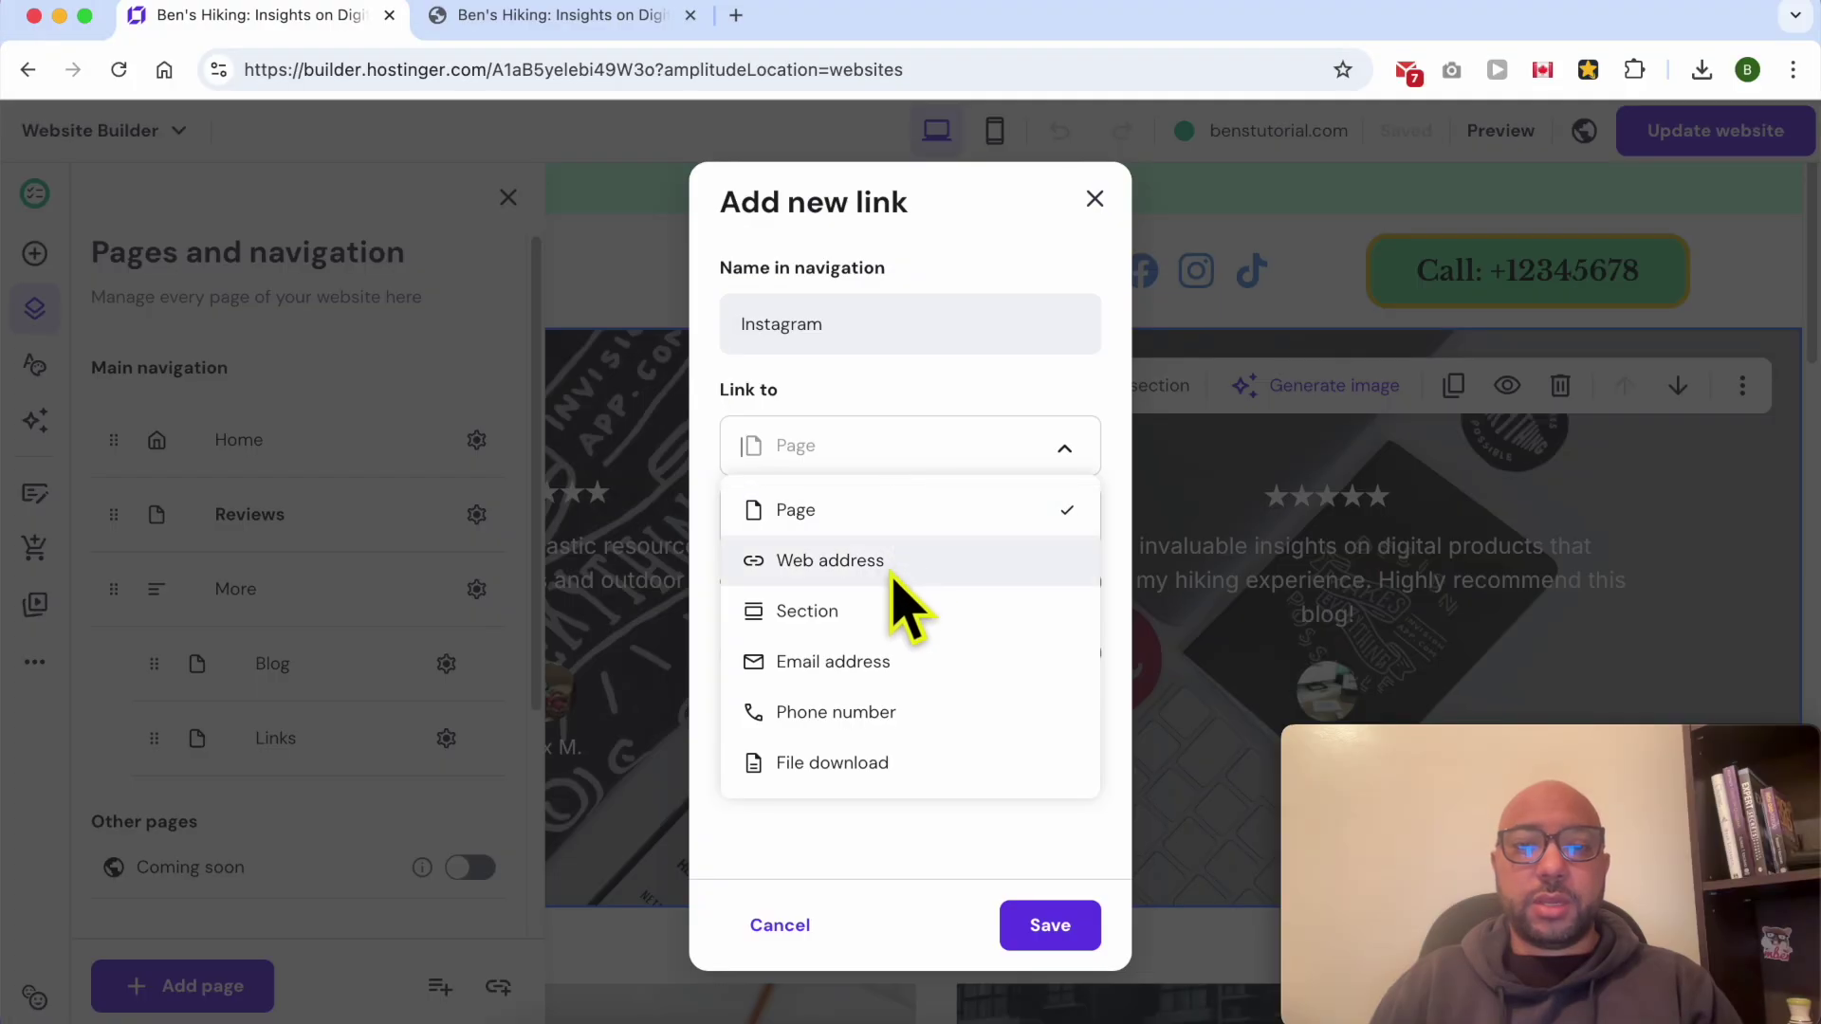
# Step: Point the Instagram link to the Instagram profile's web address and save it
pyautogui.click(885, 563)
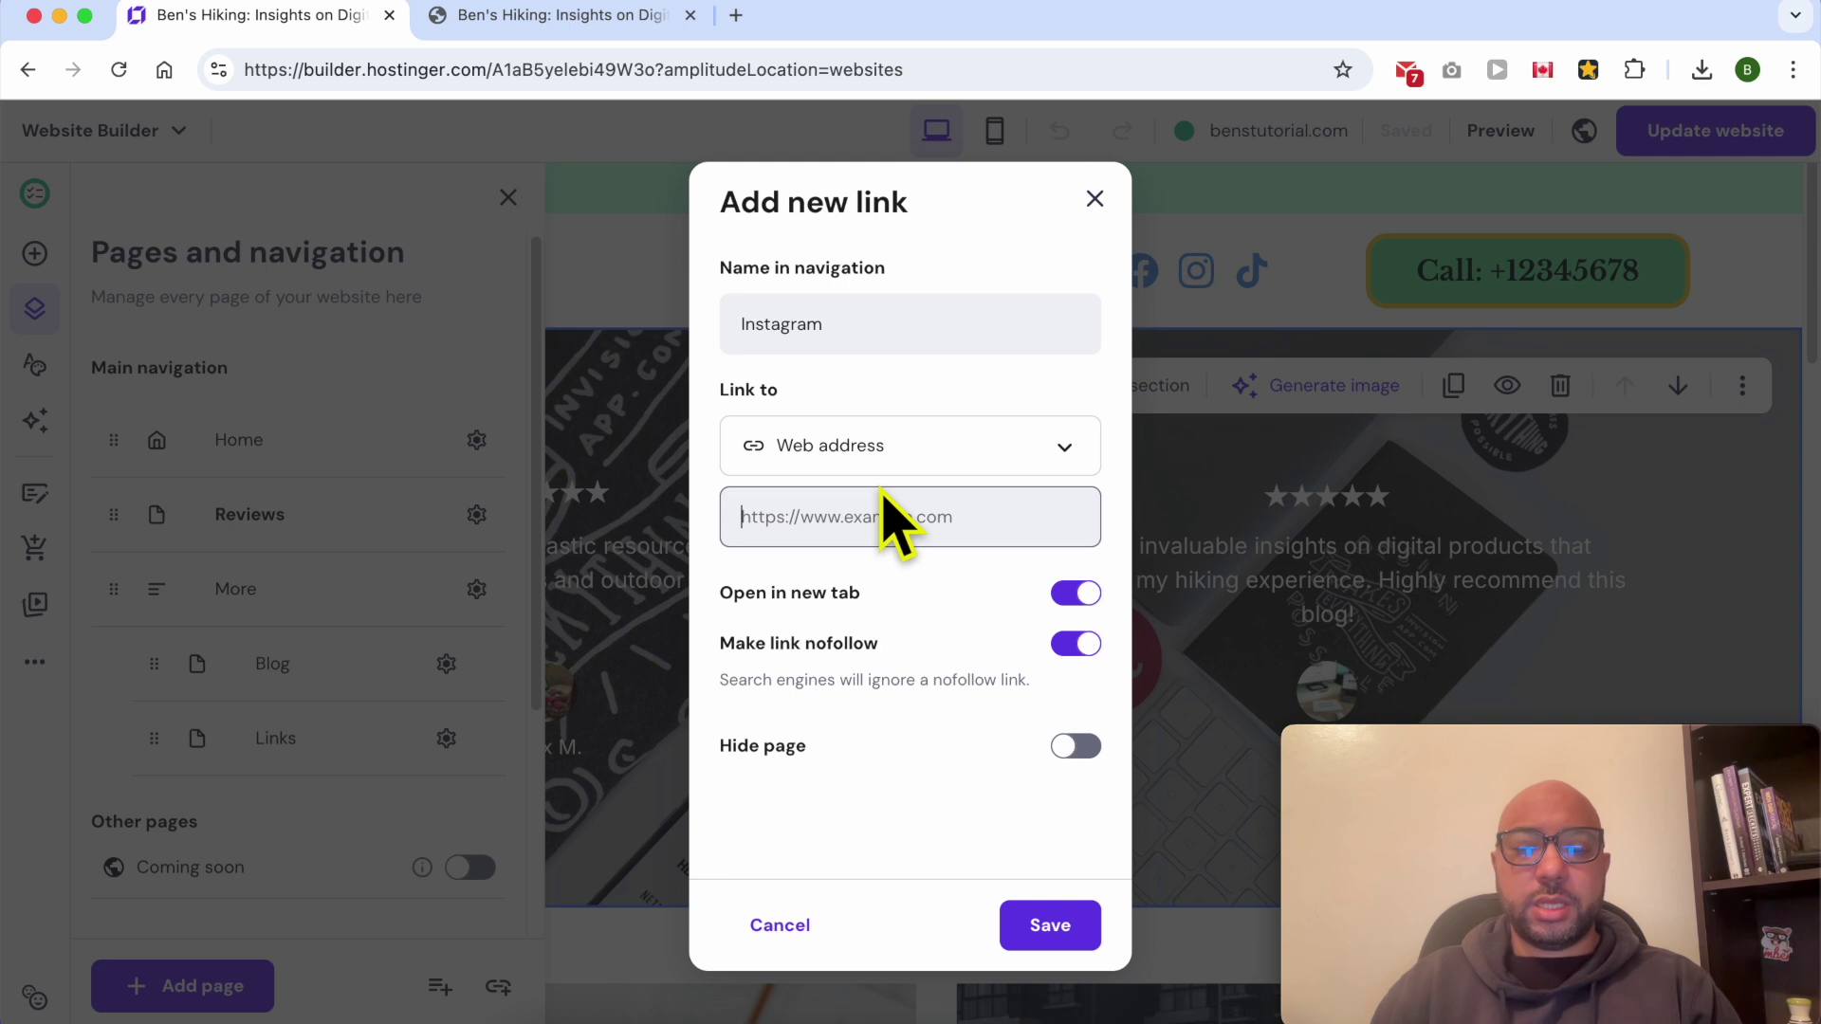
pyautogui.write('www.instagram.com/bensexperience')
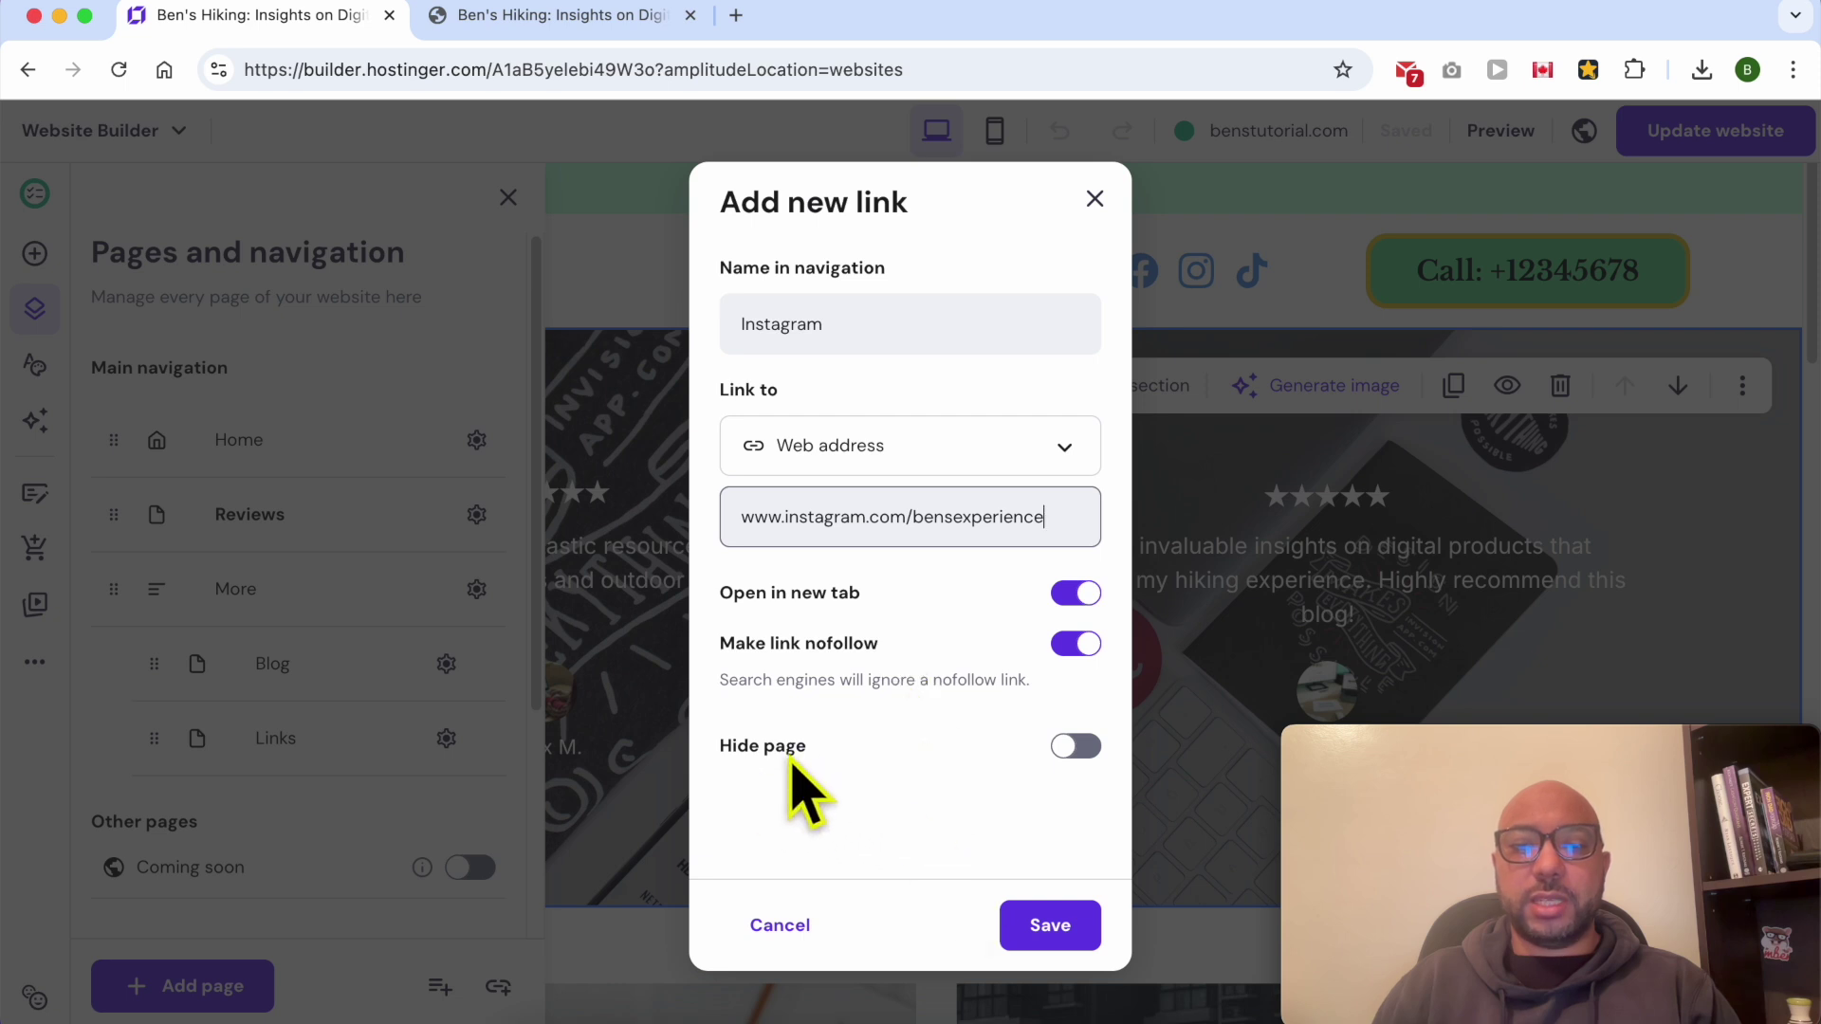
pyautogui.click(1072, 749)
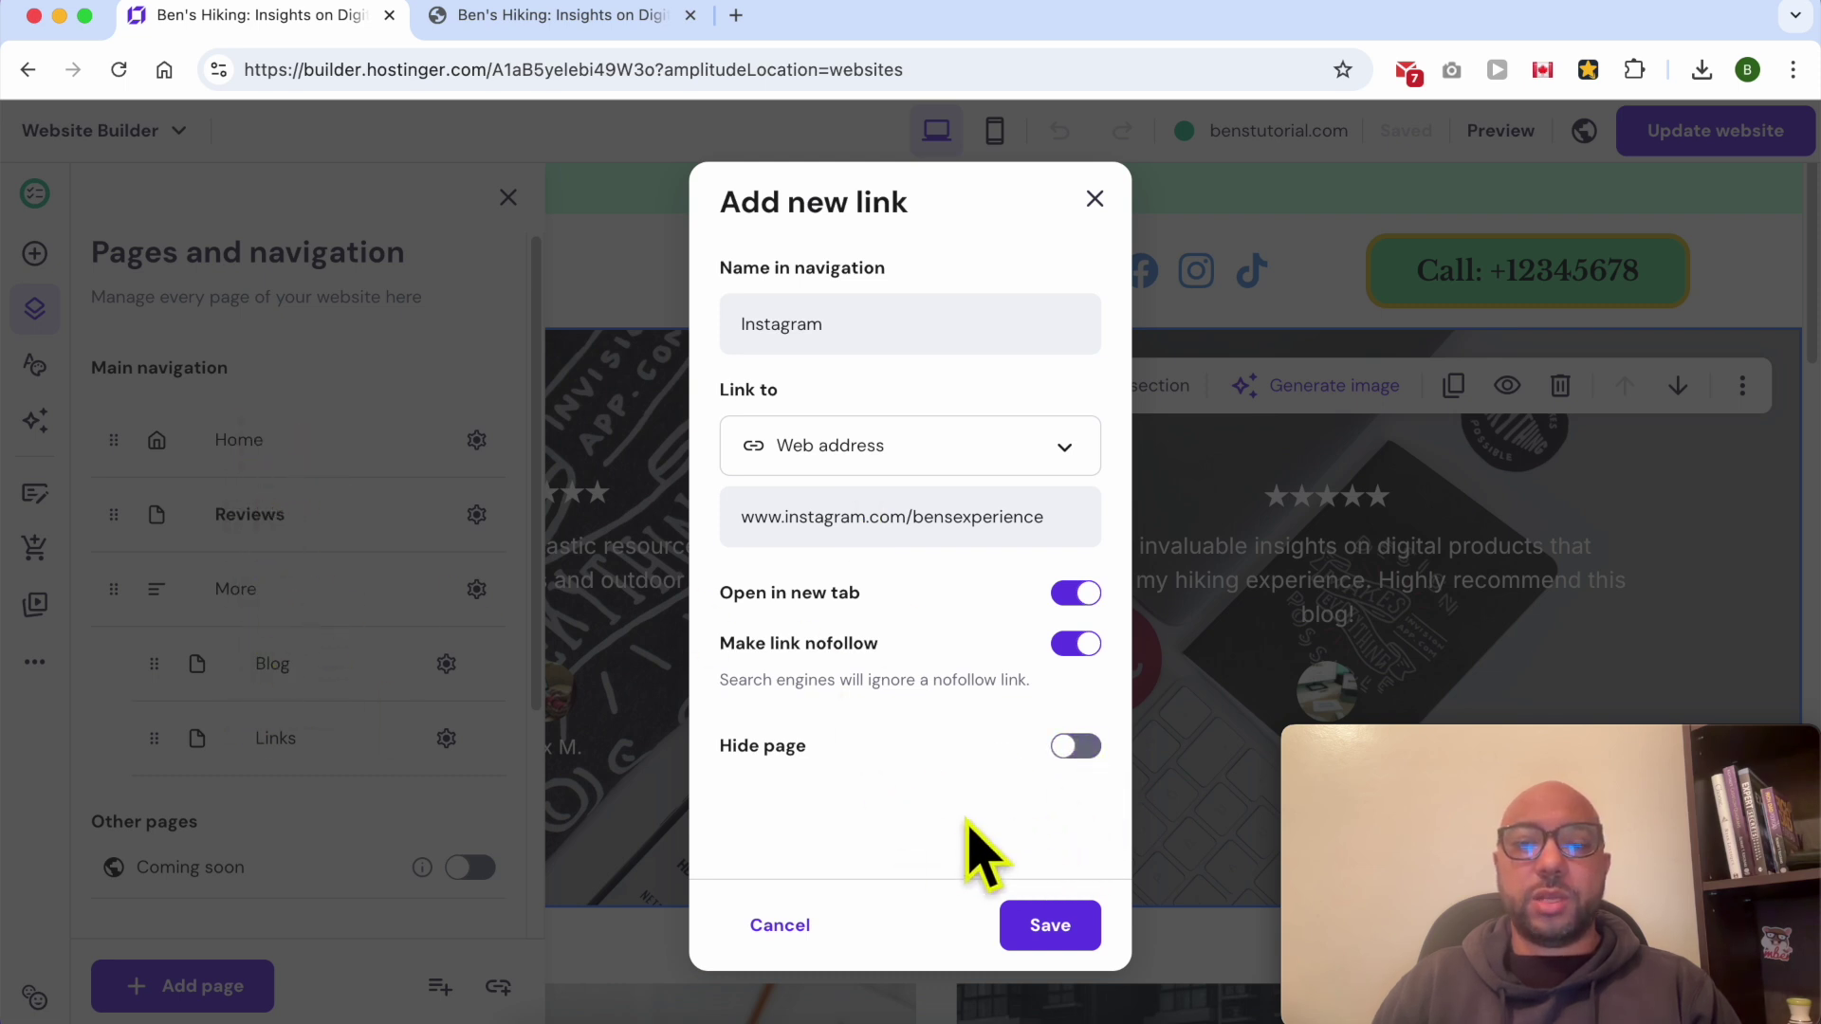
pyautogui.click(1050, 926)
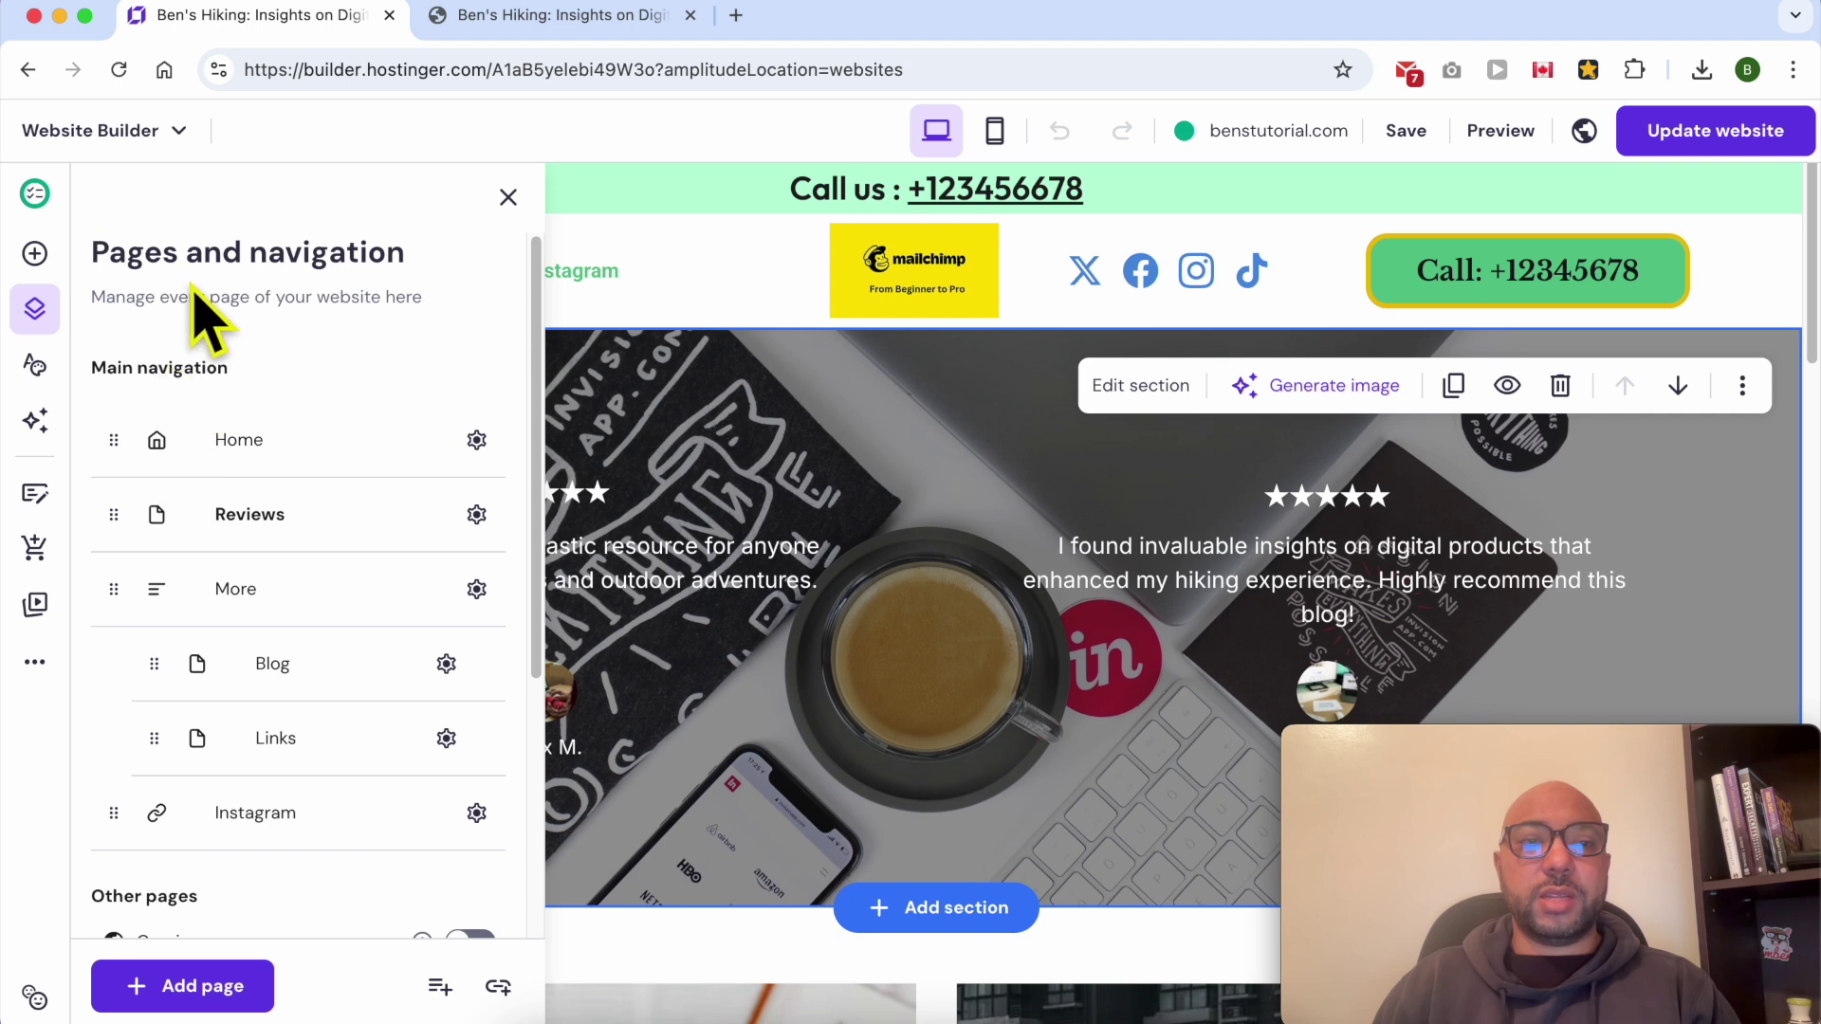
# Step: Move the Instagram link to second place, between Home and Reviews, then publish the site
pyautogui.click(702, 441)
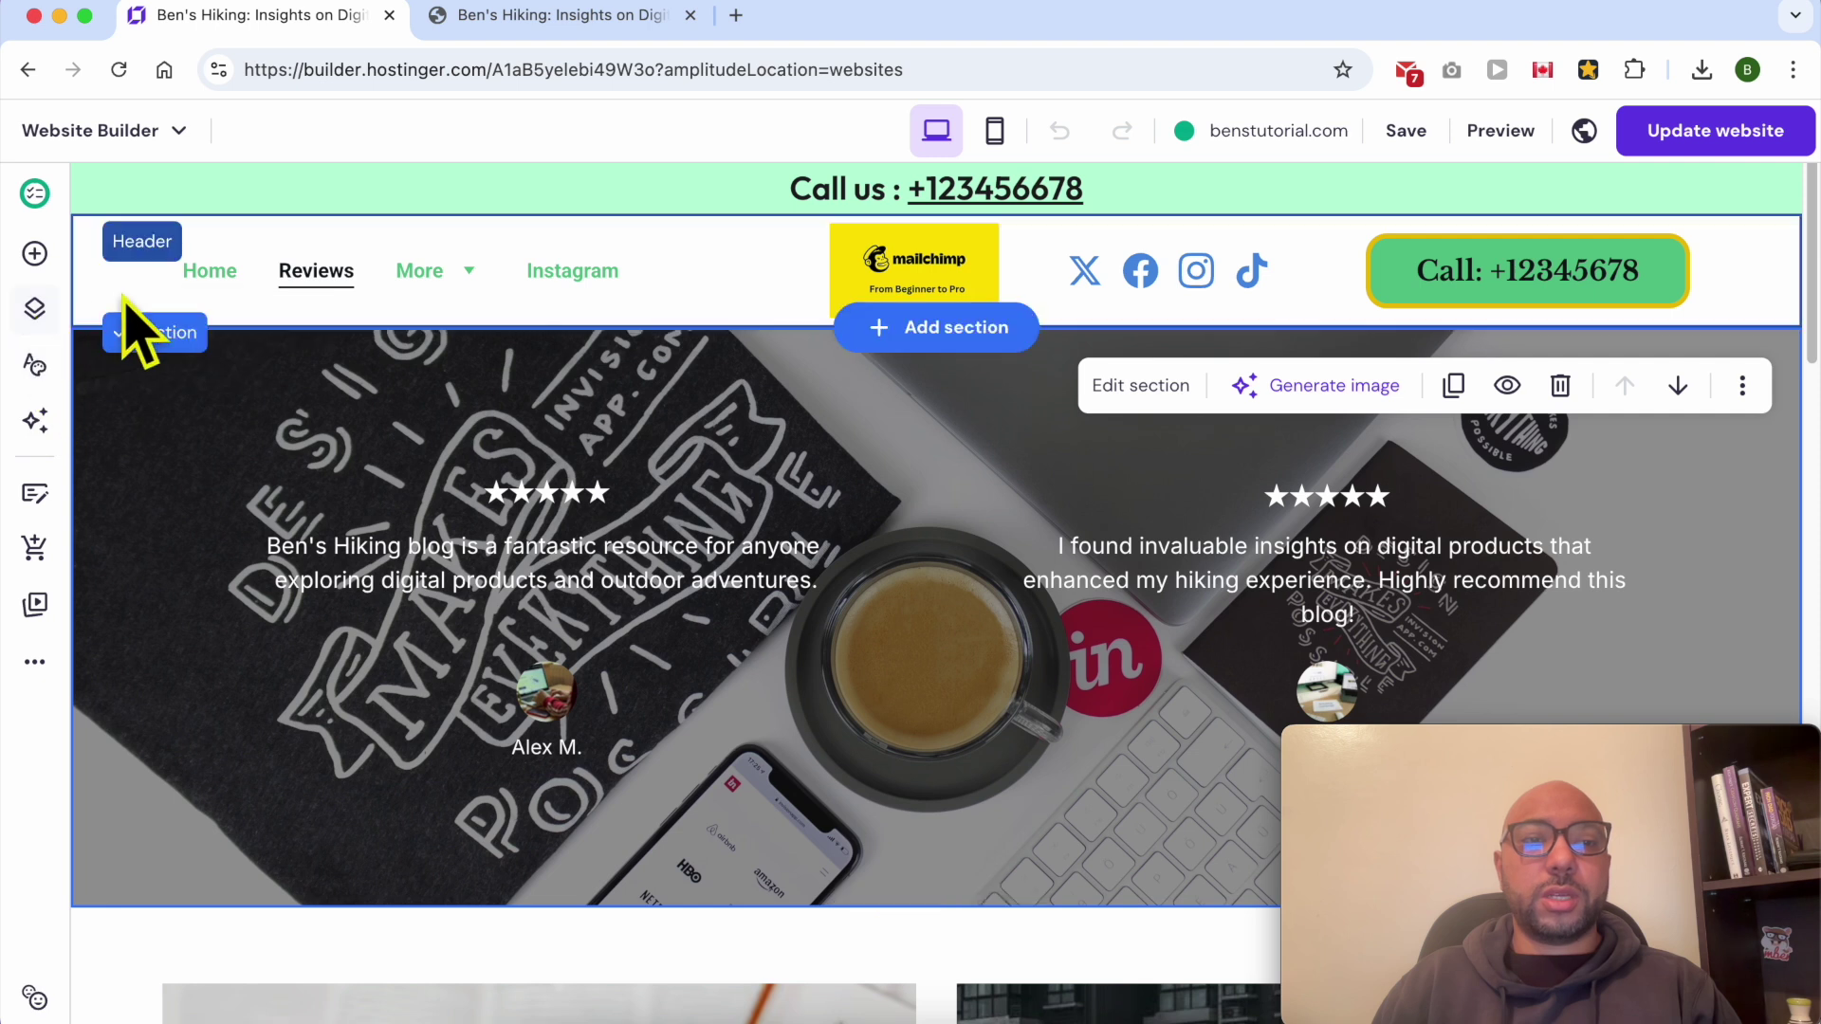
pyautogui.click(35, 311)
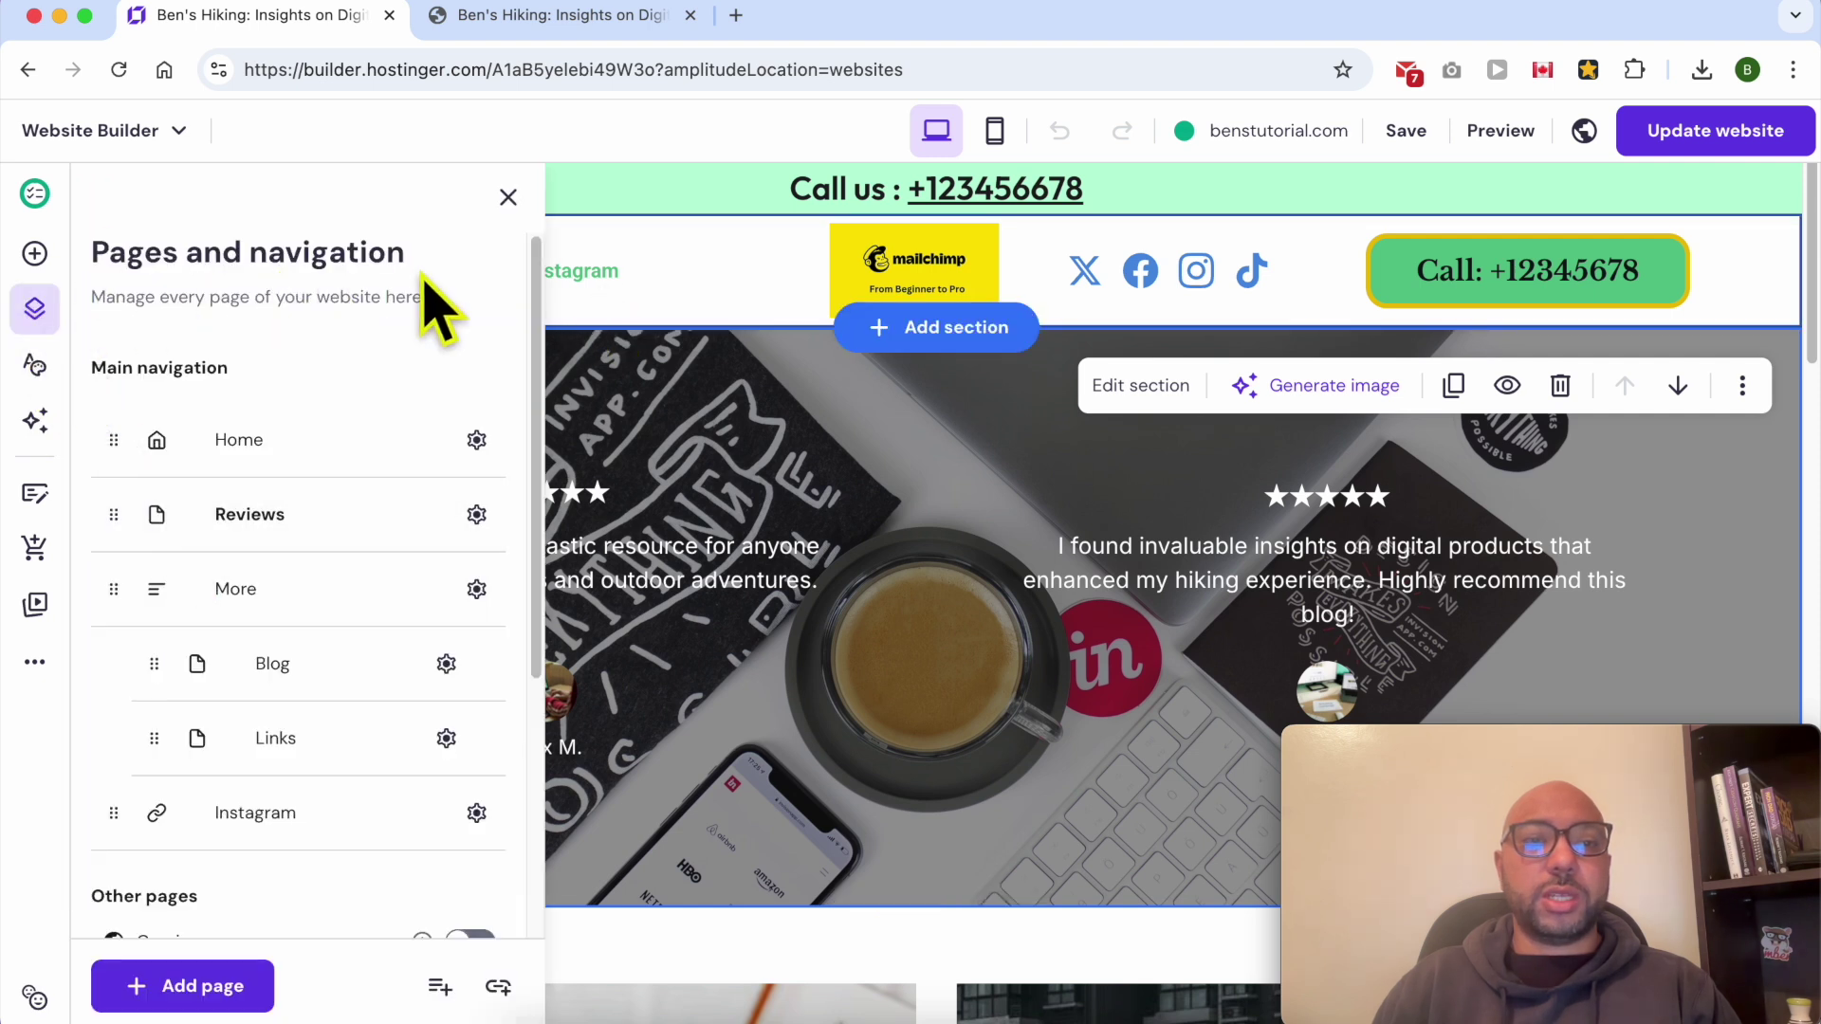
pyautogui.moveTo(112, 813); pyautogui.dragTo(116, 534)
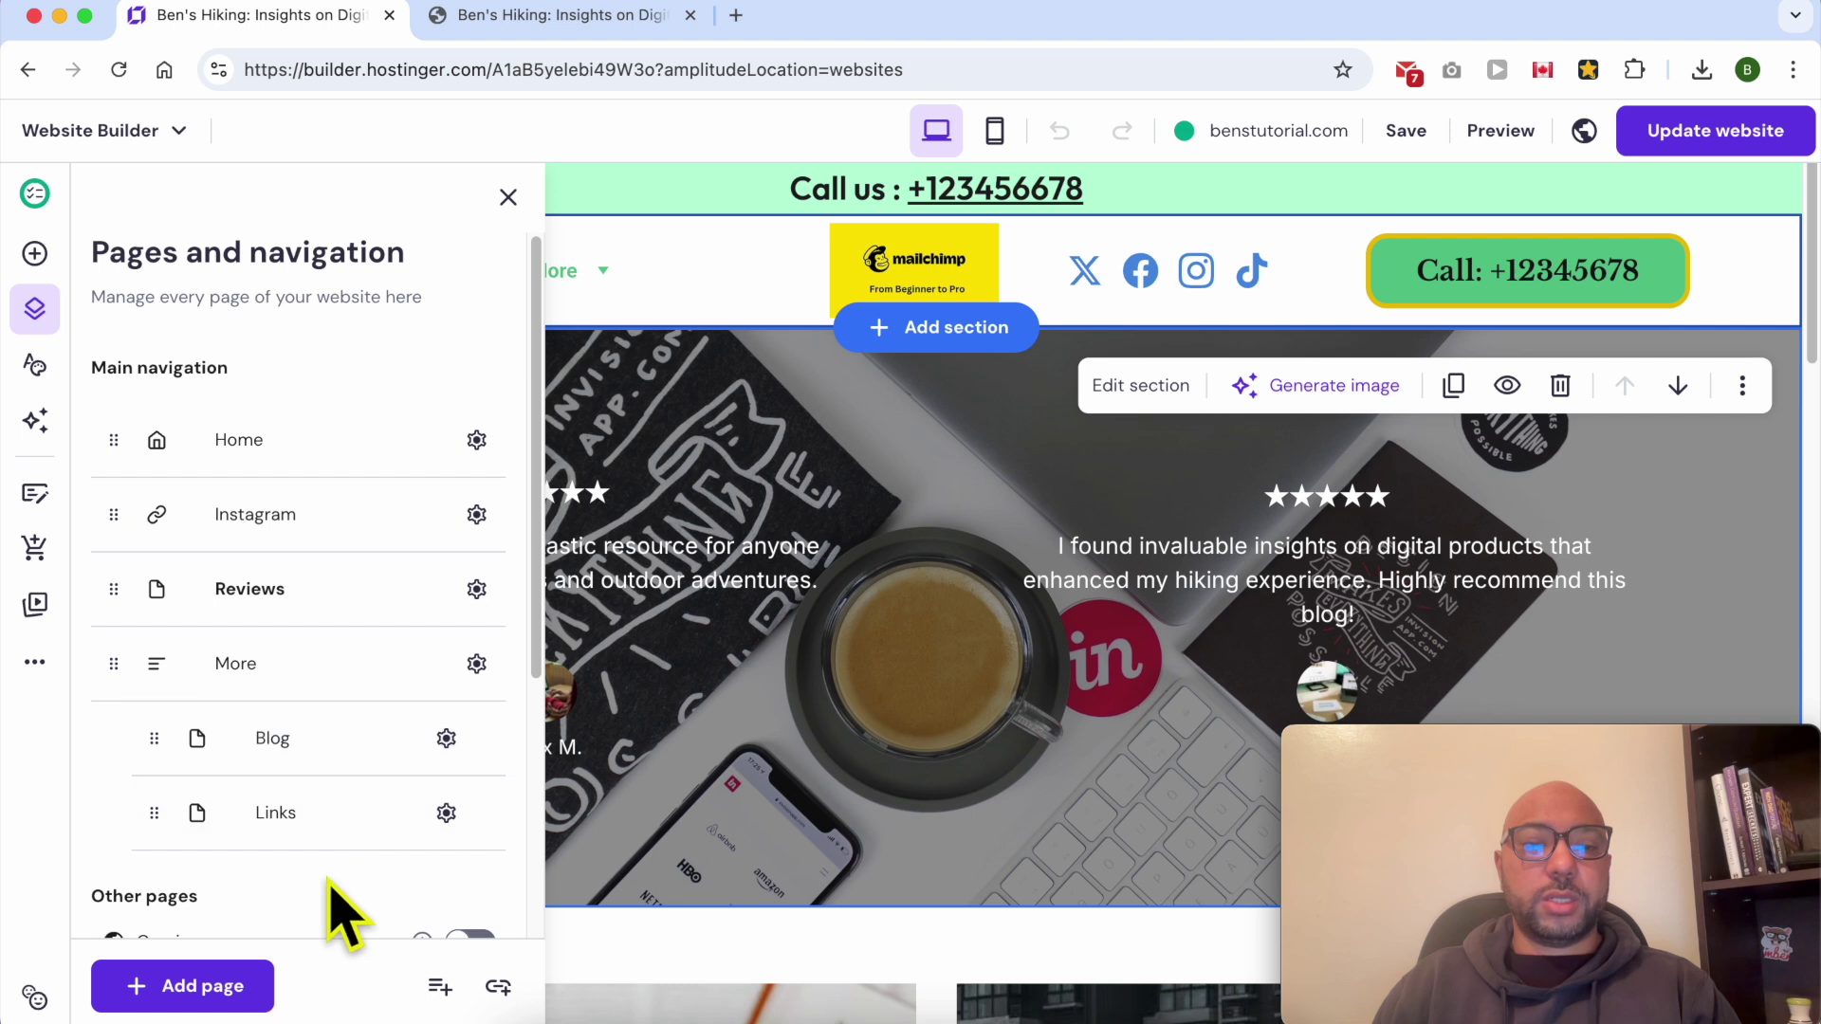
pyautogui.click(1754, 142)
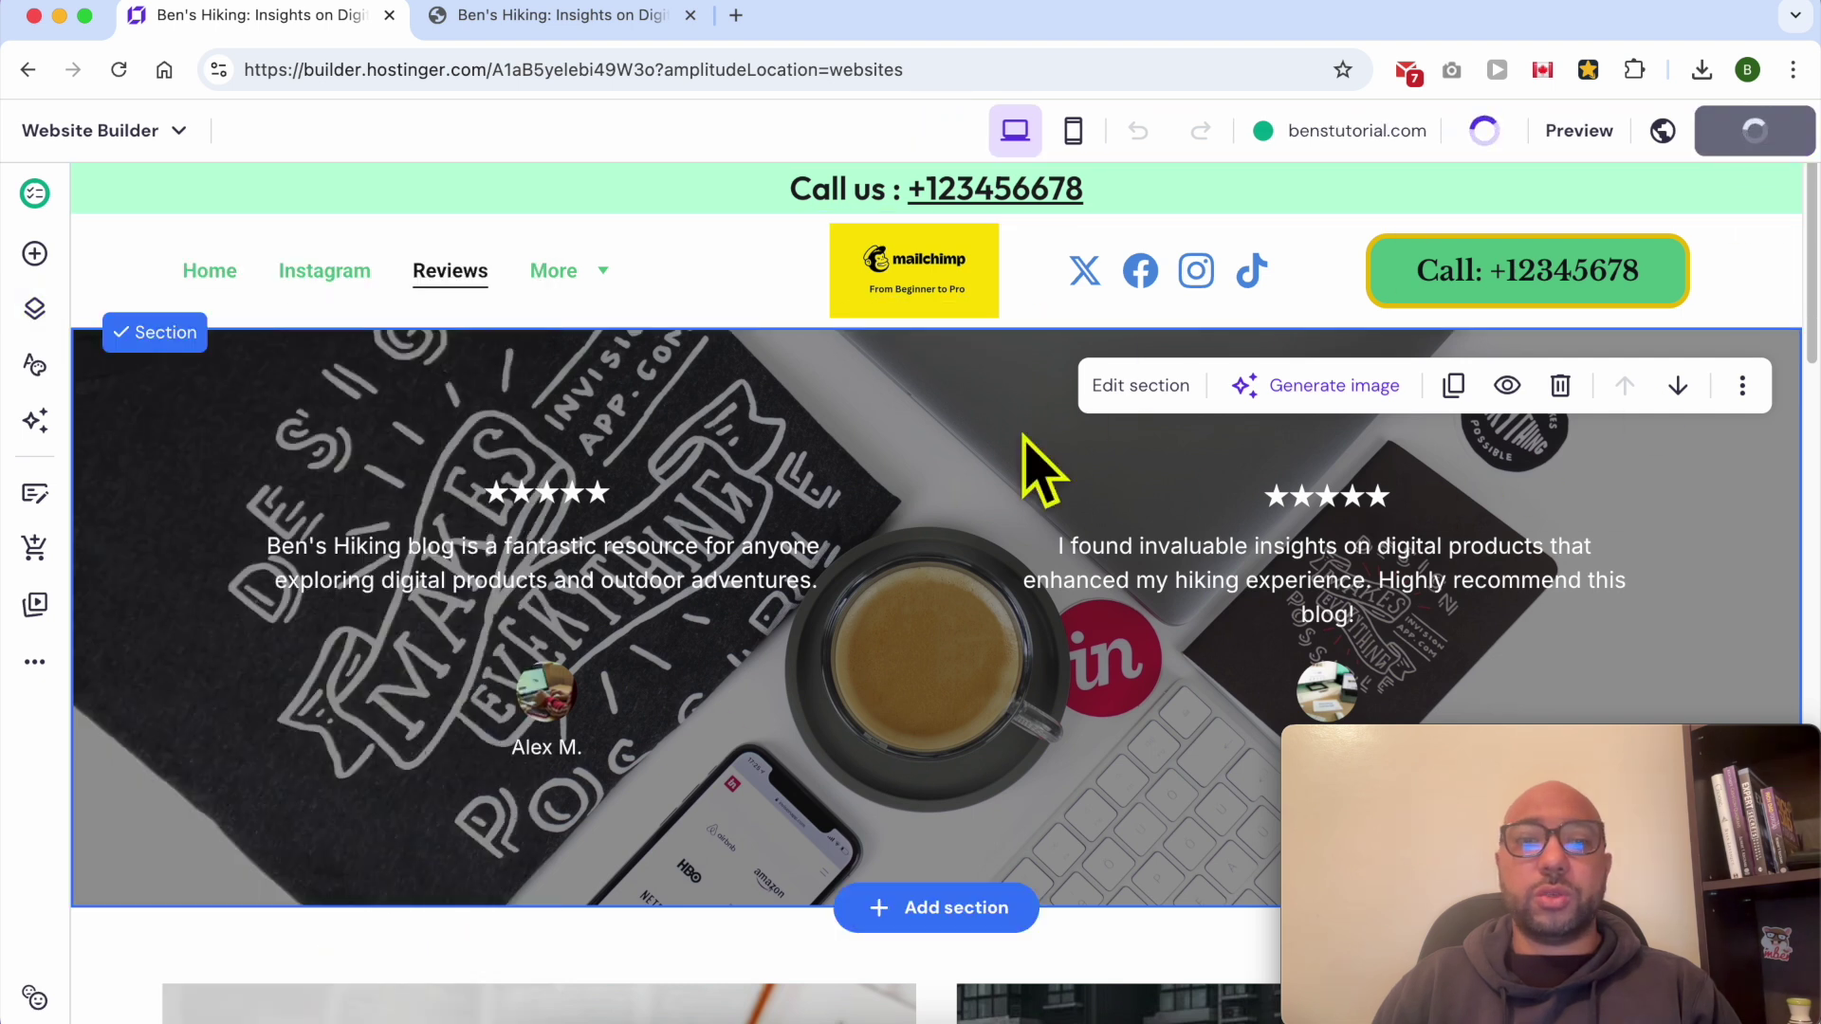